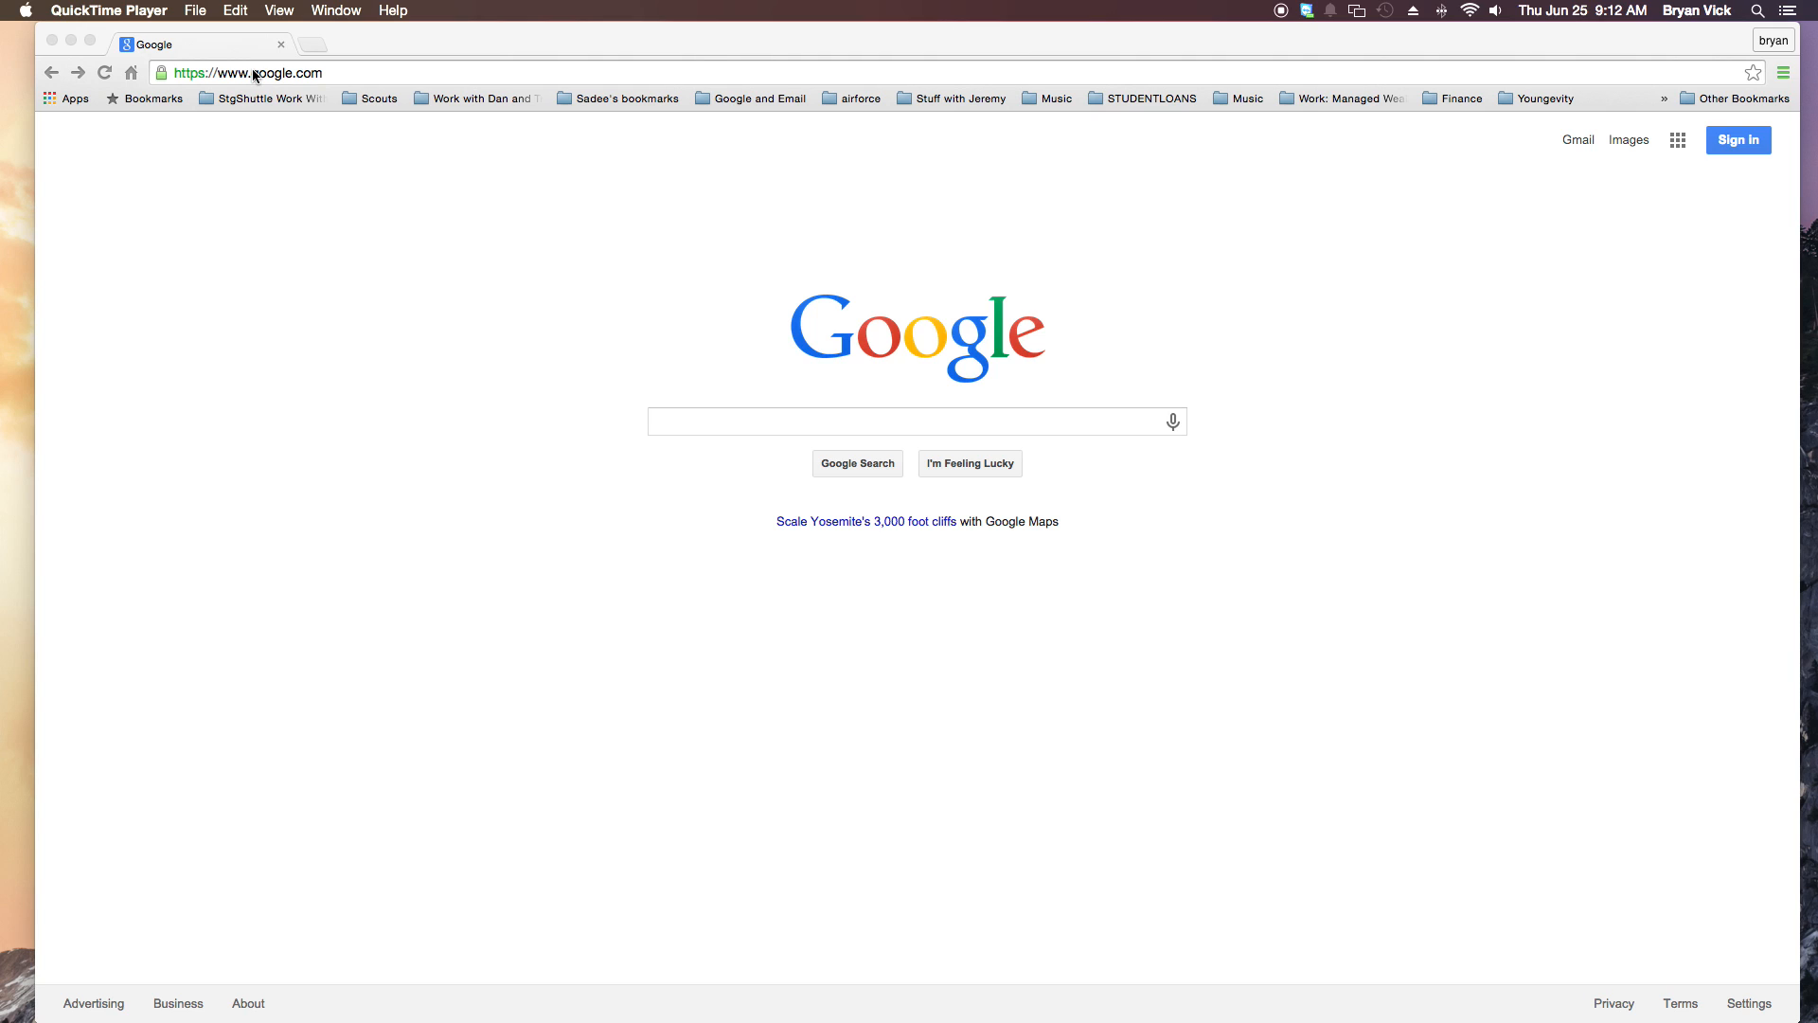
- Go to the website stgride.com in the browser
left_click(254, 75)
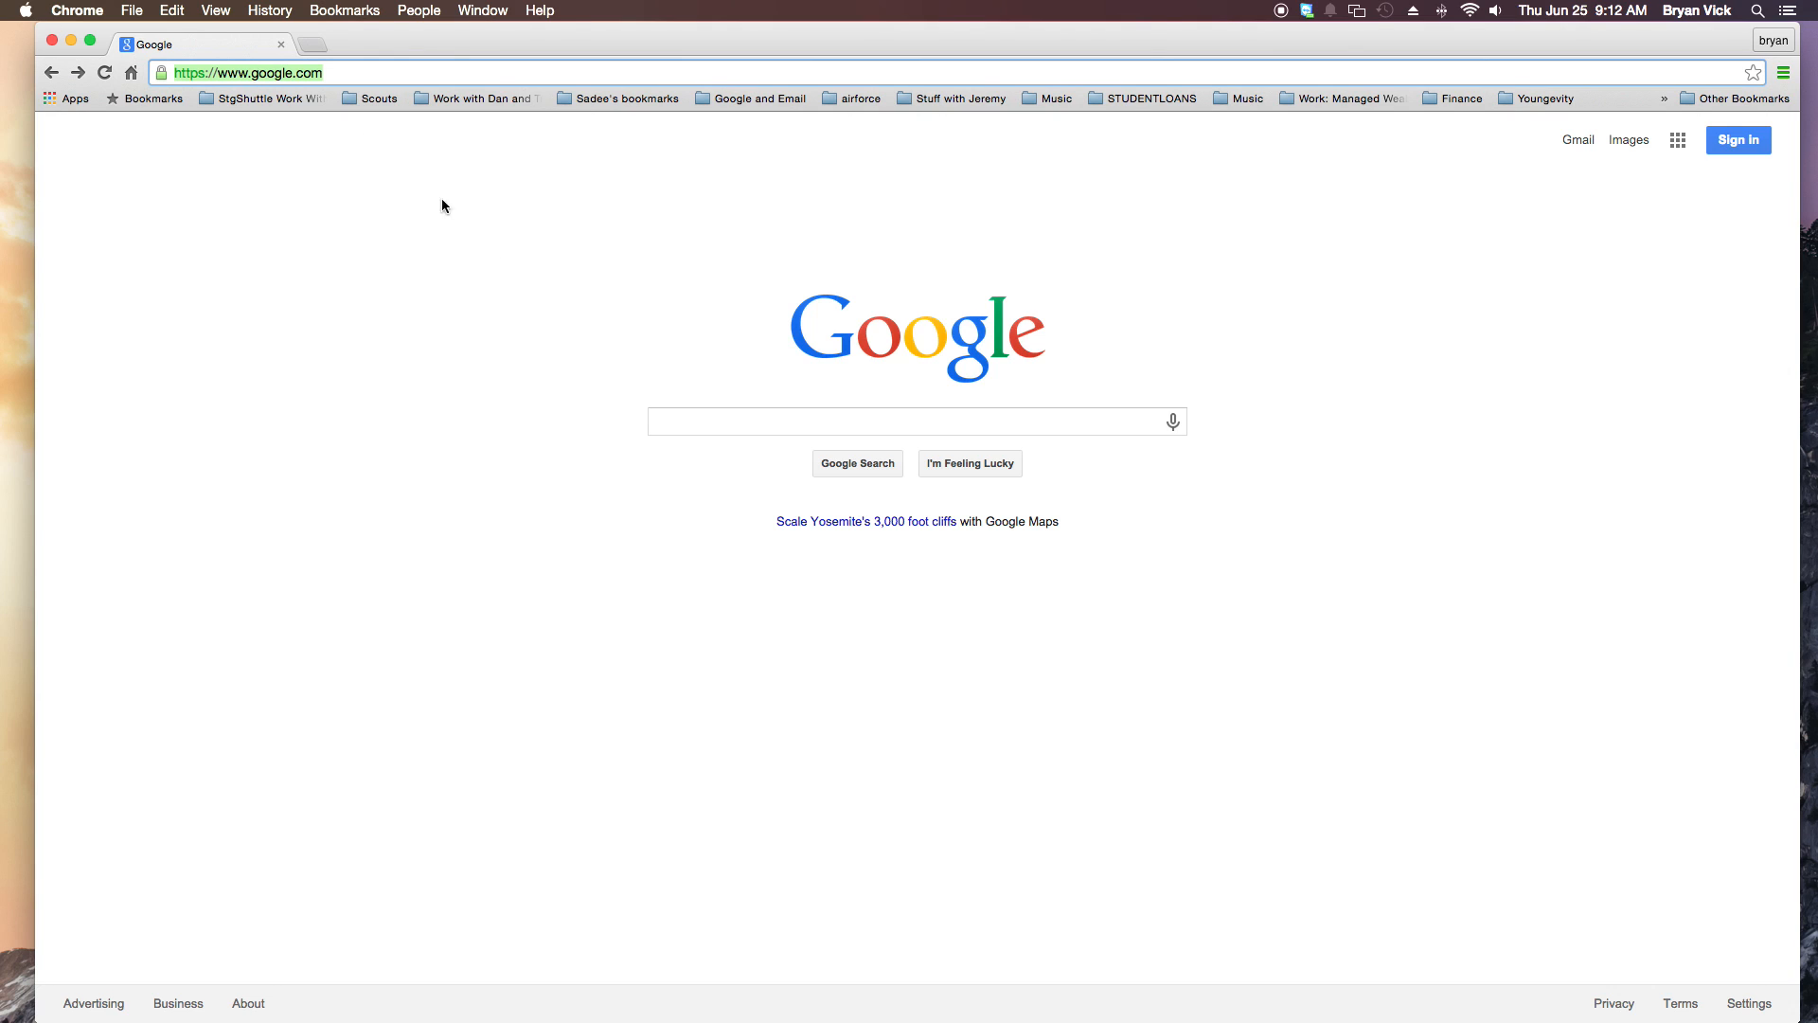
left_click(655, 405)
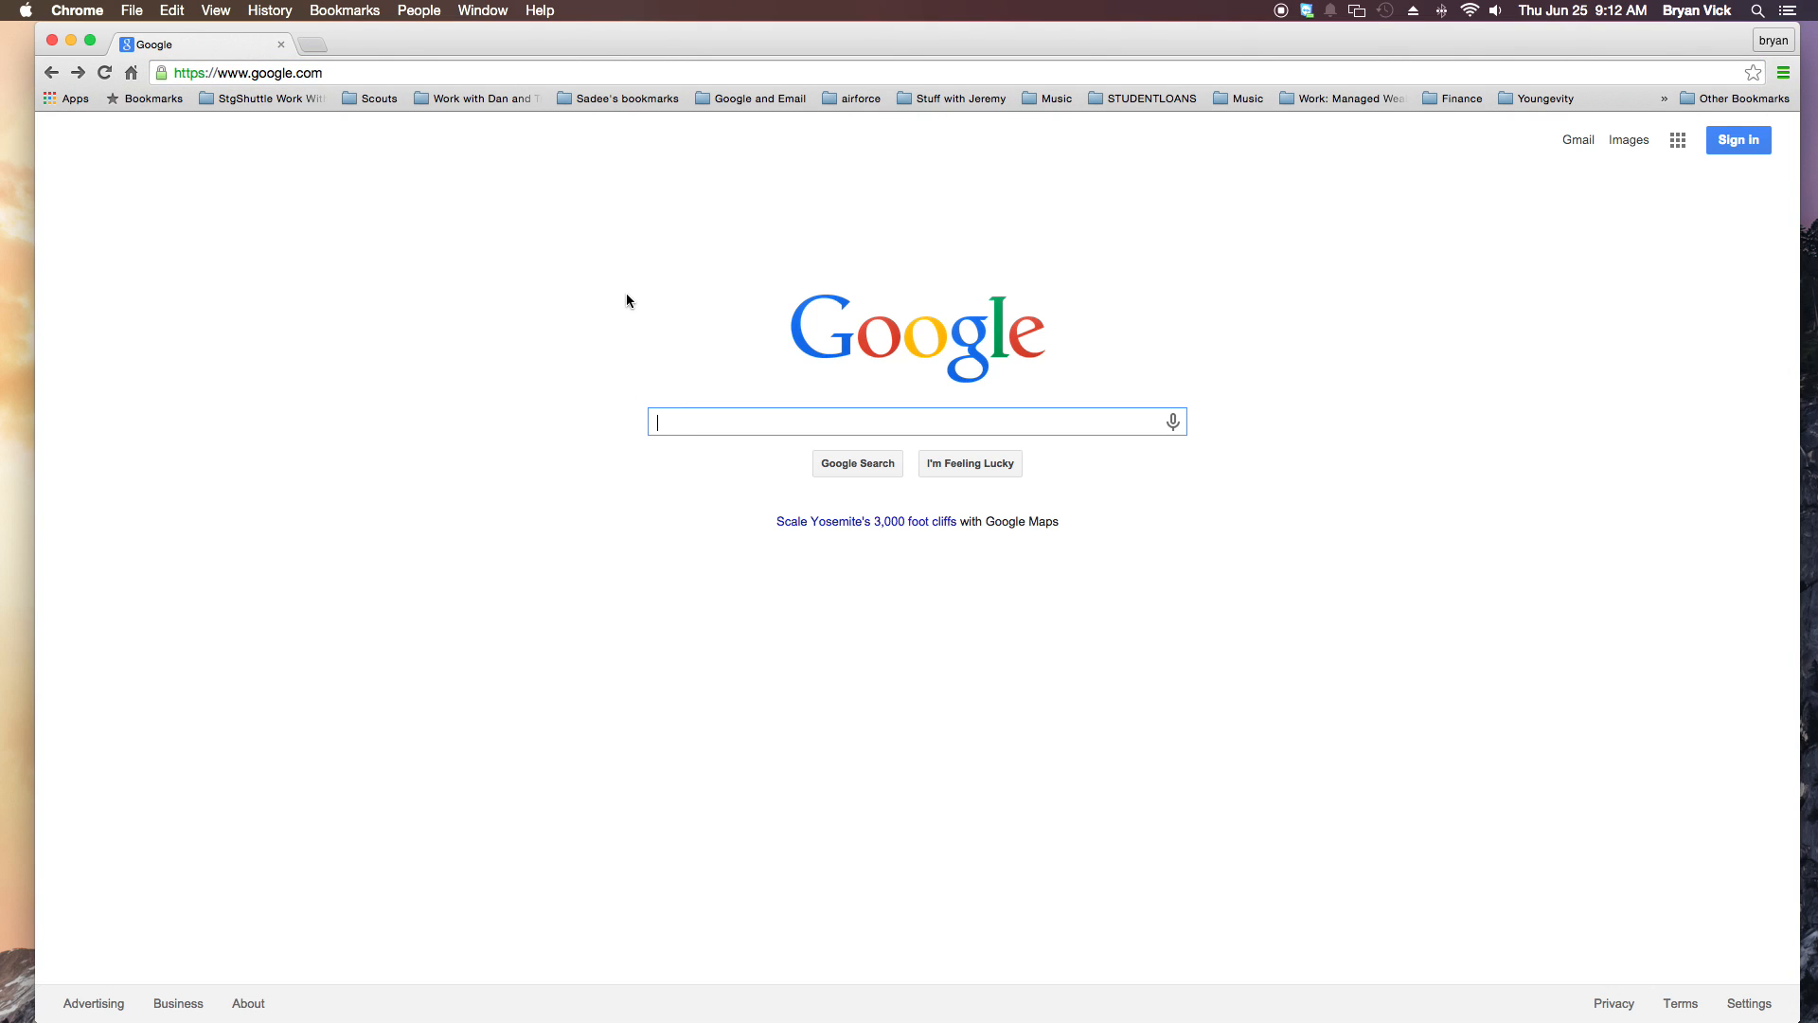
left_click(306, 76)
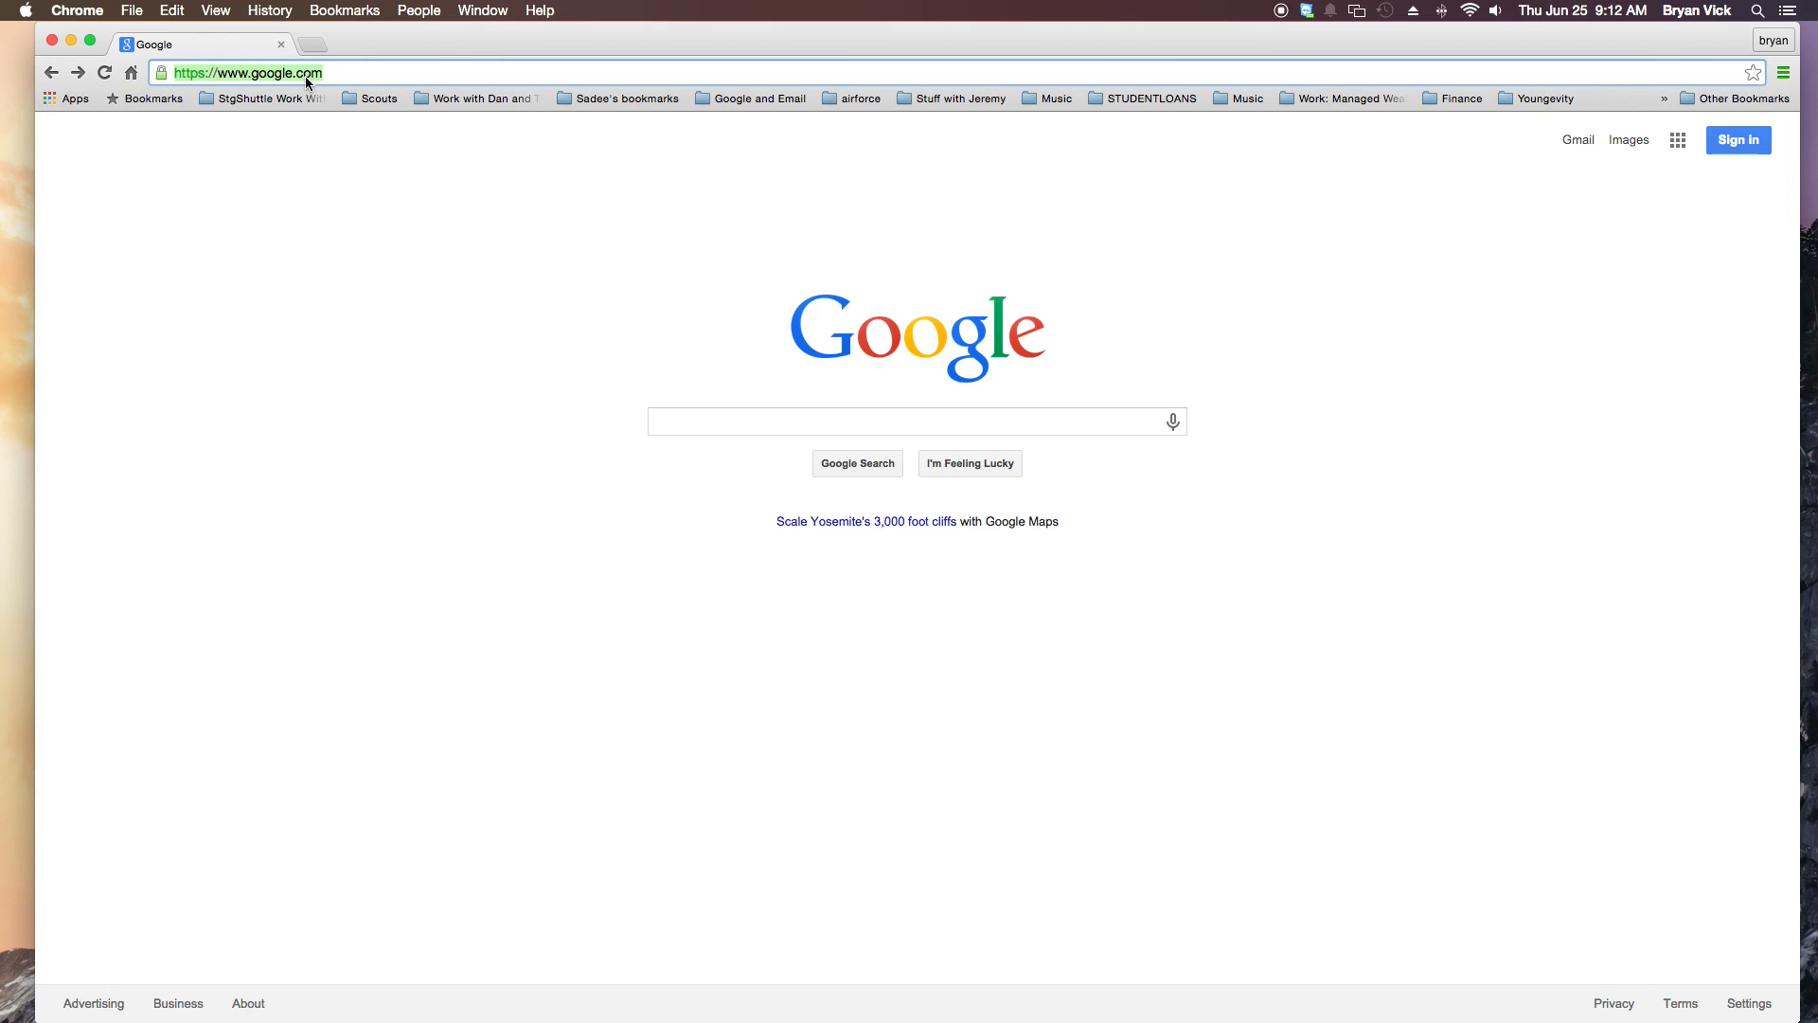
type("stgride.com")
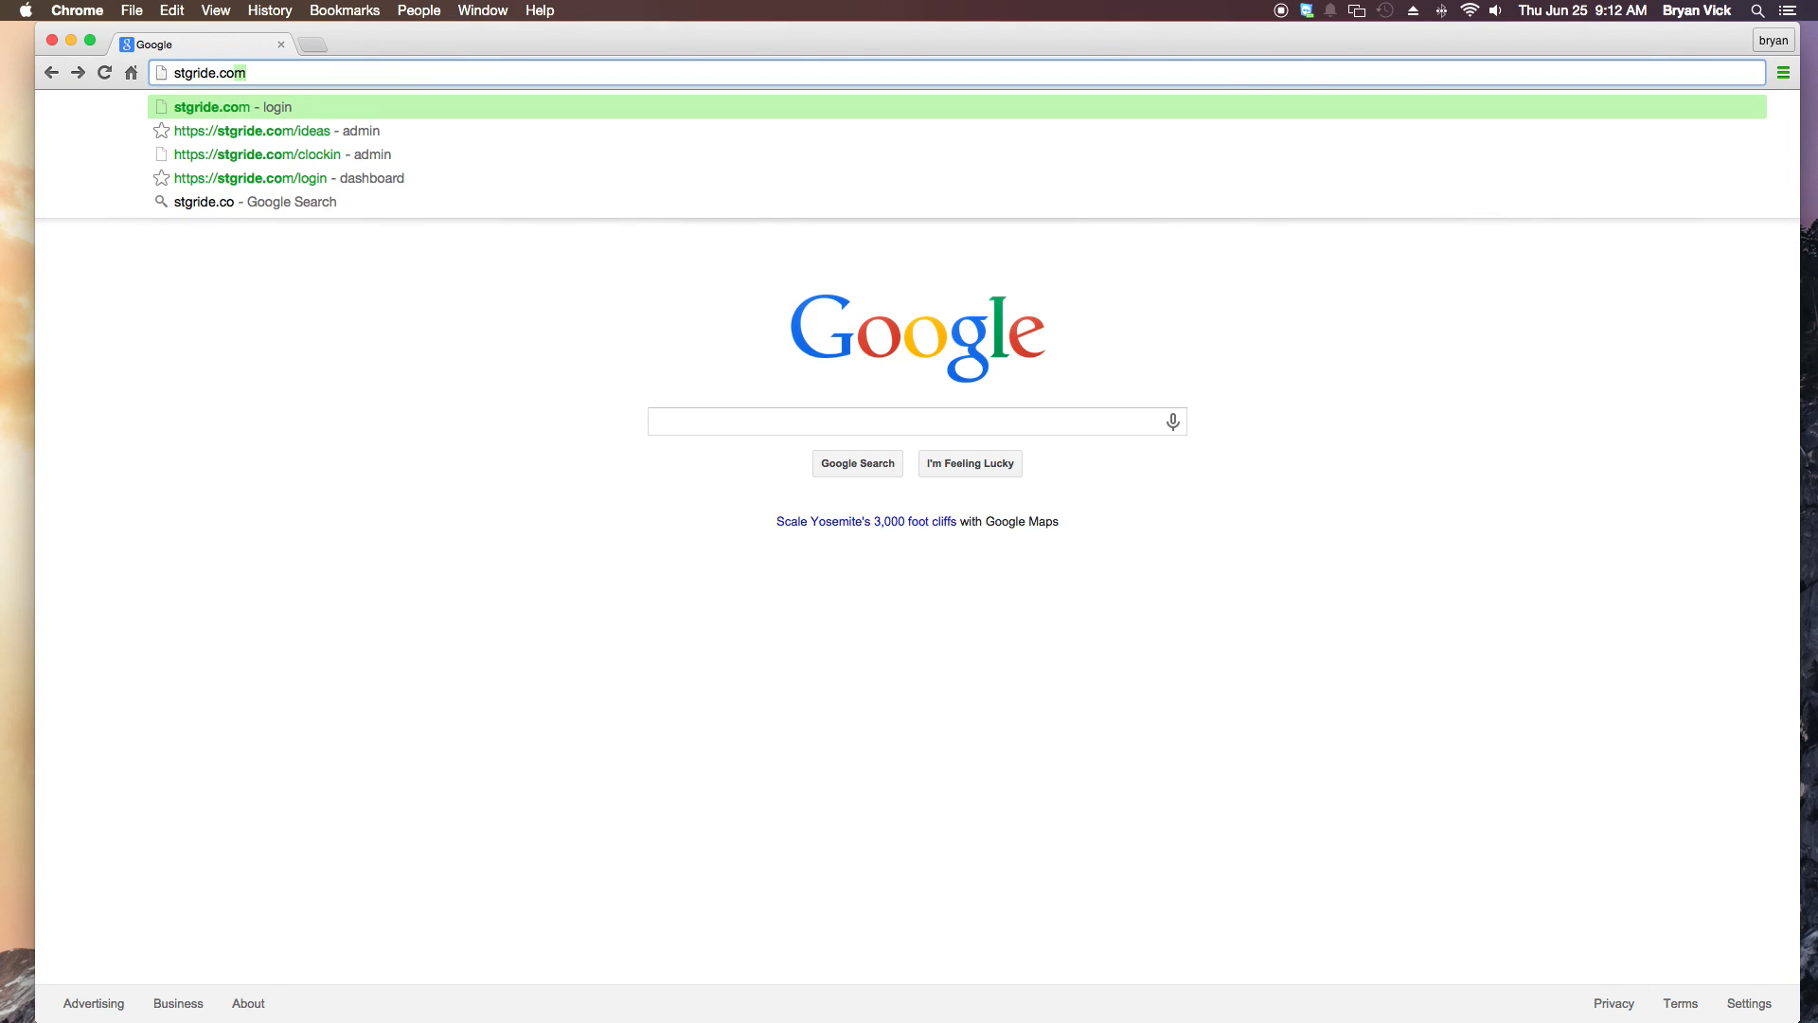
key("Return")
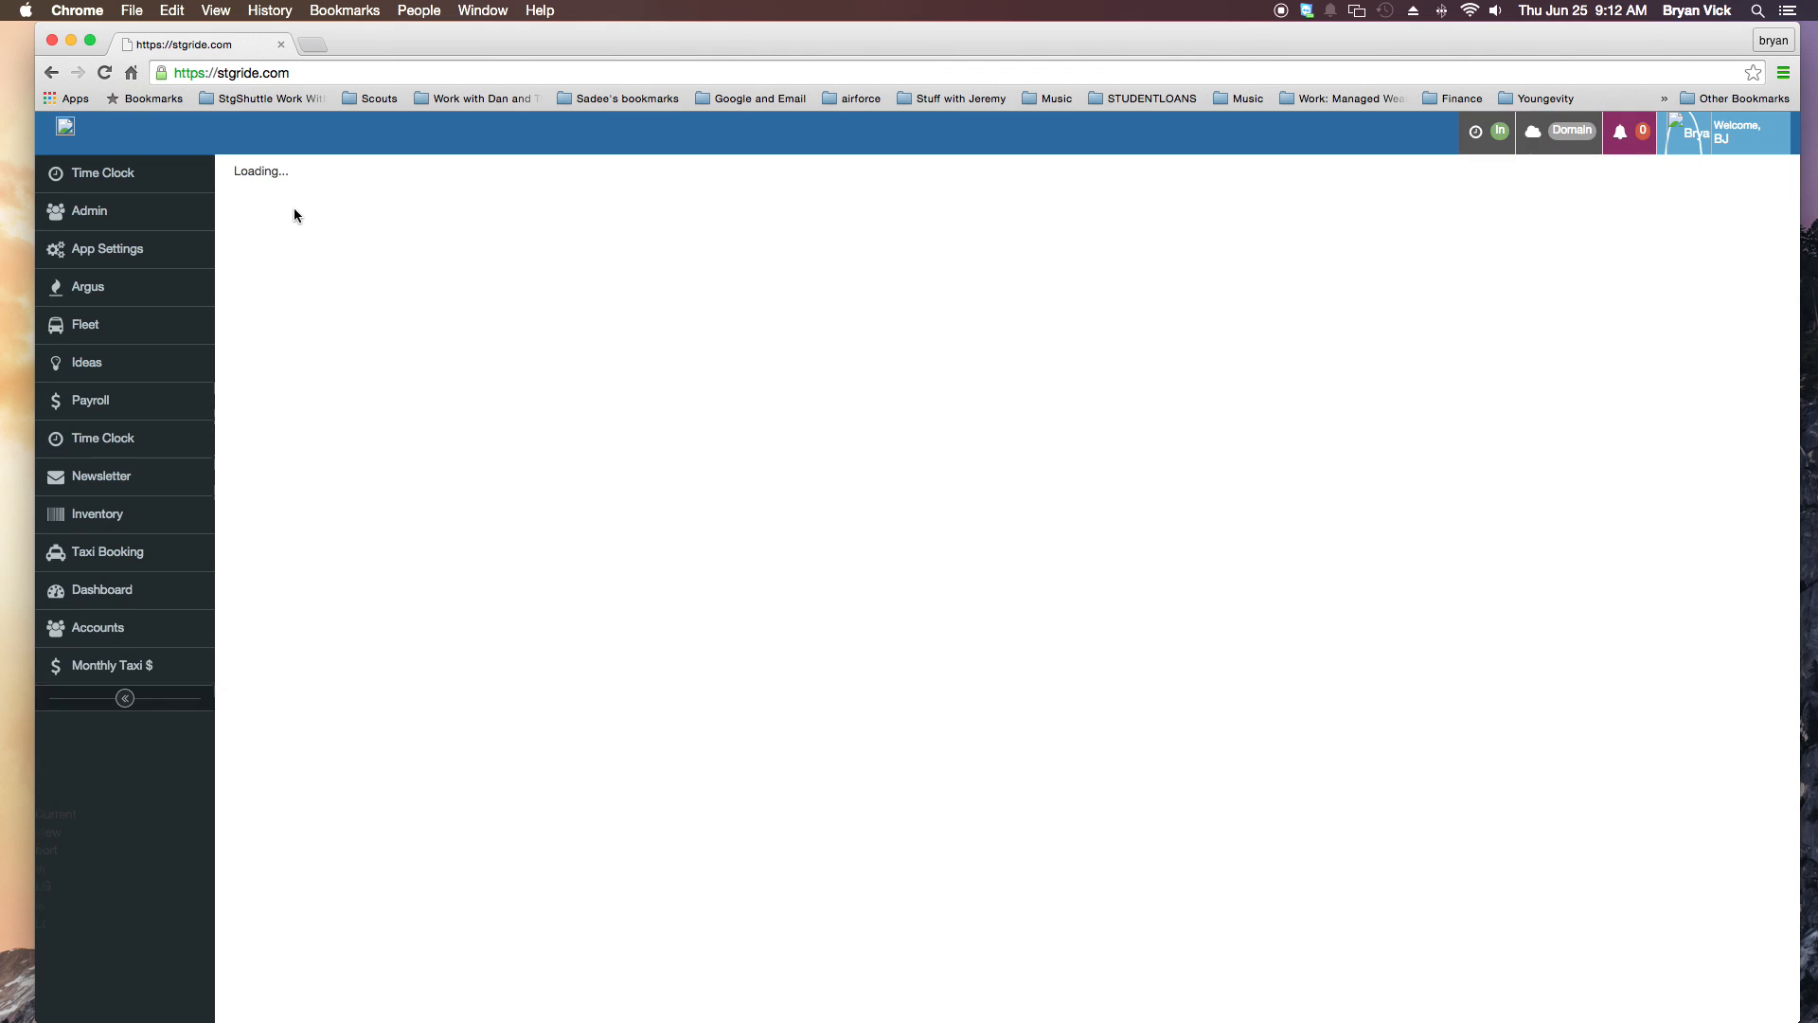
- Log out of the current account, return to the stgride.com home page and open its sign-in form
left_click(1707, 133)
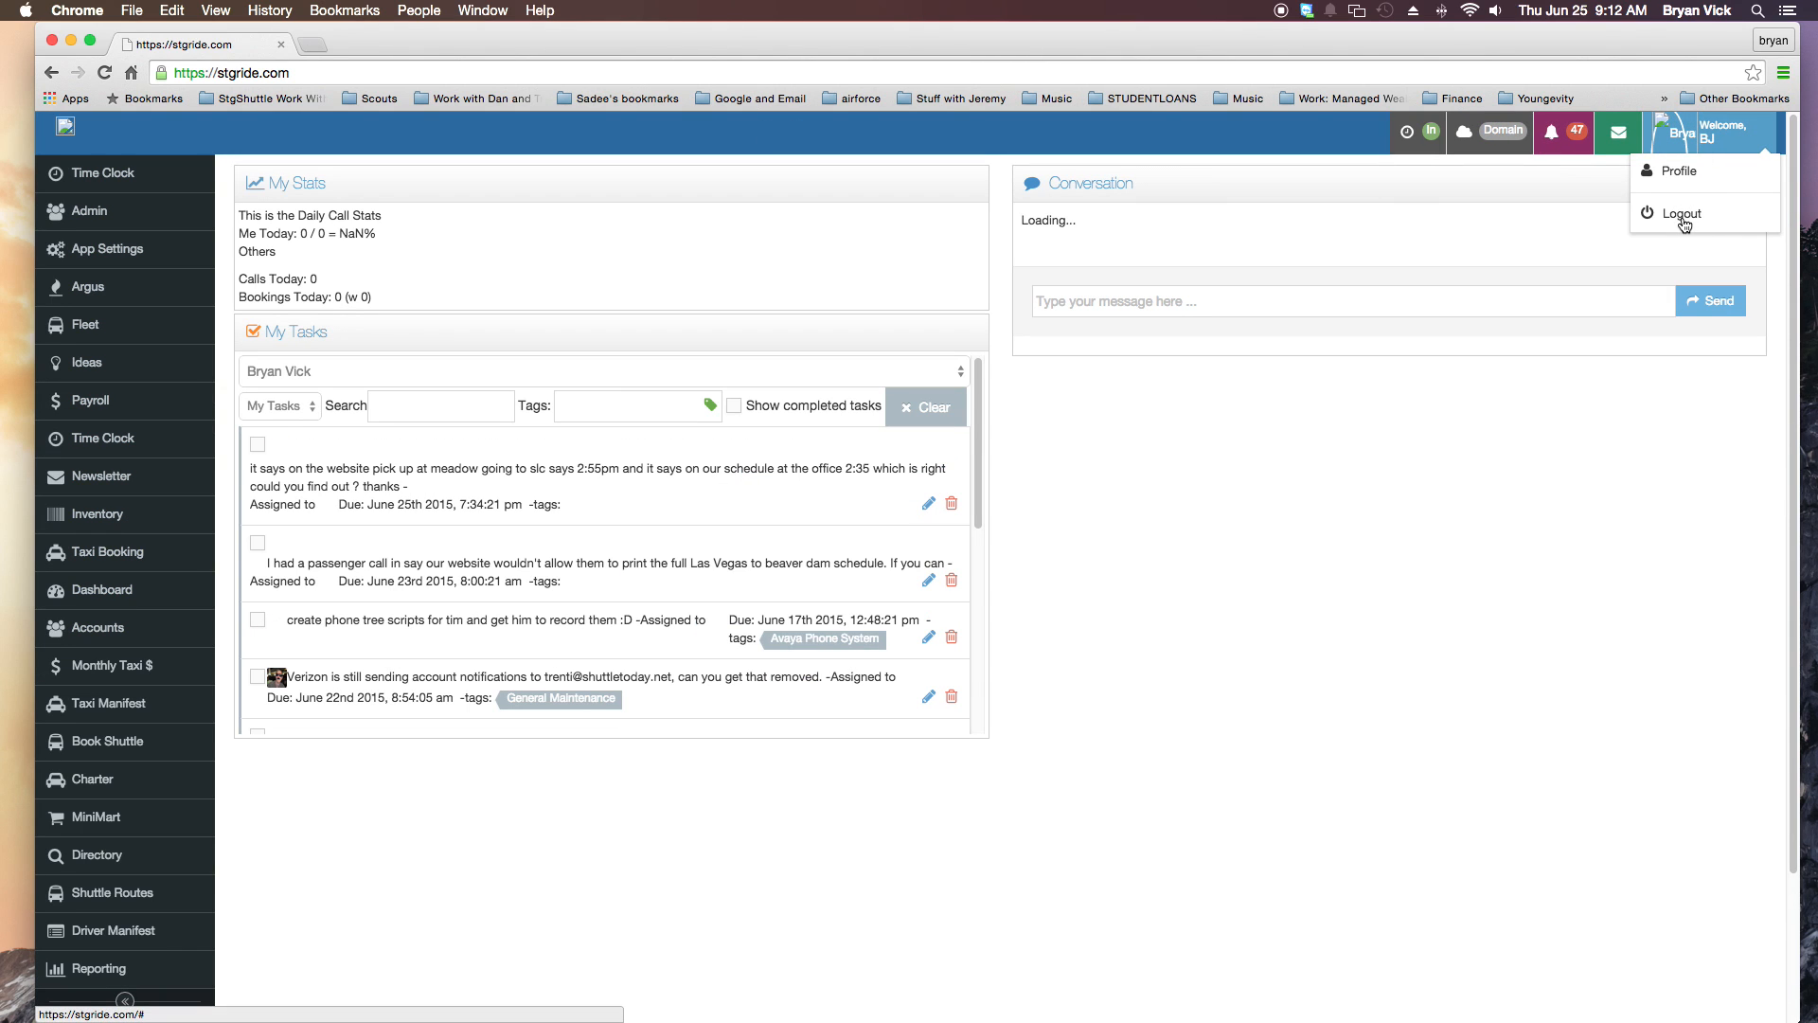
left_click(1656, 214)
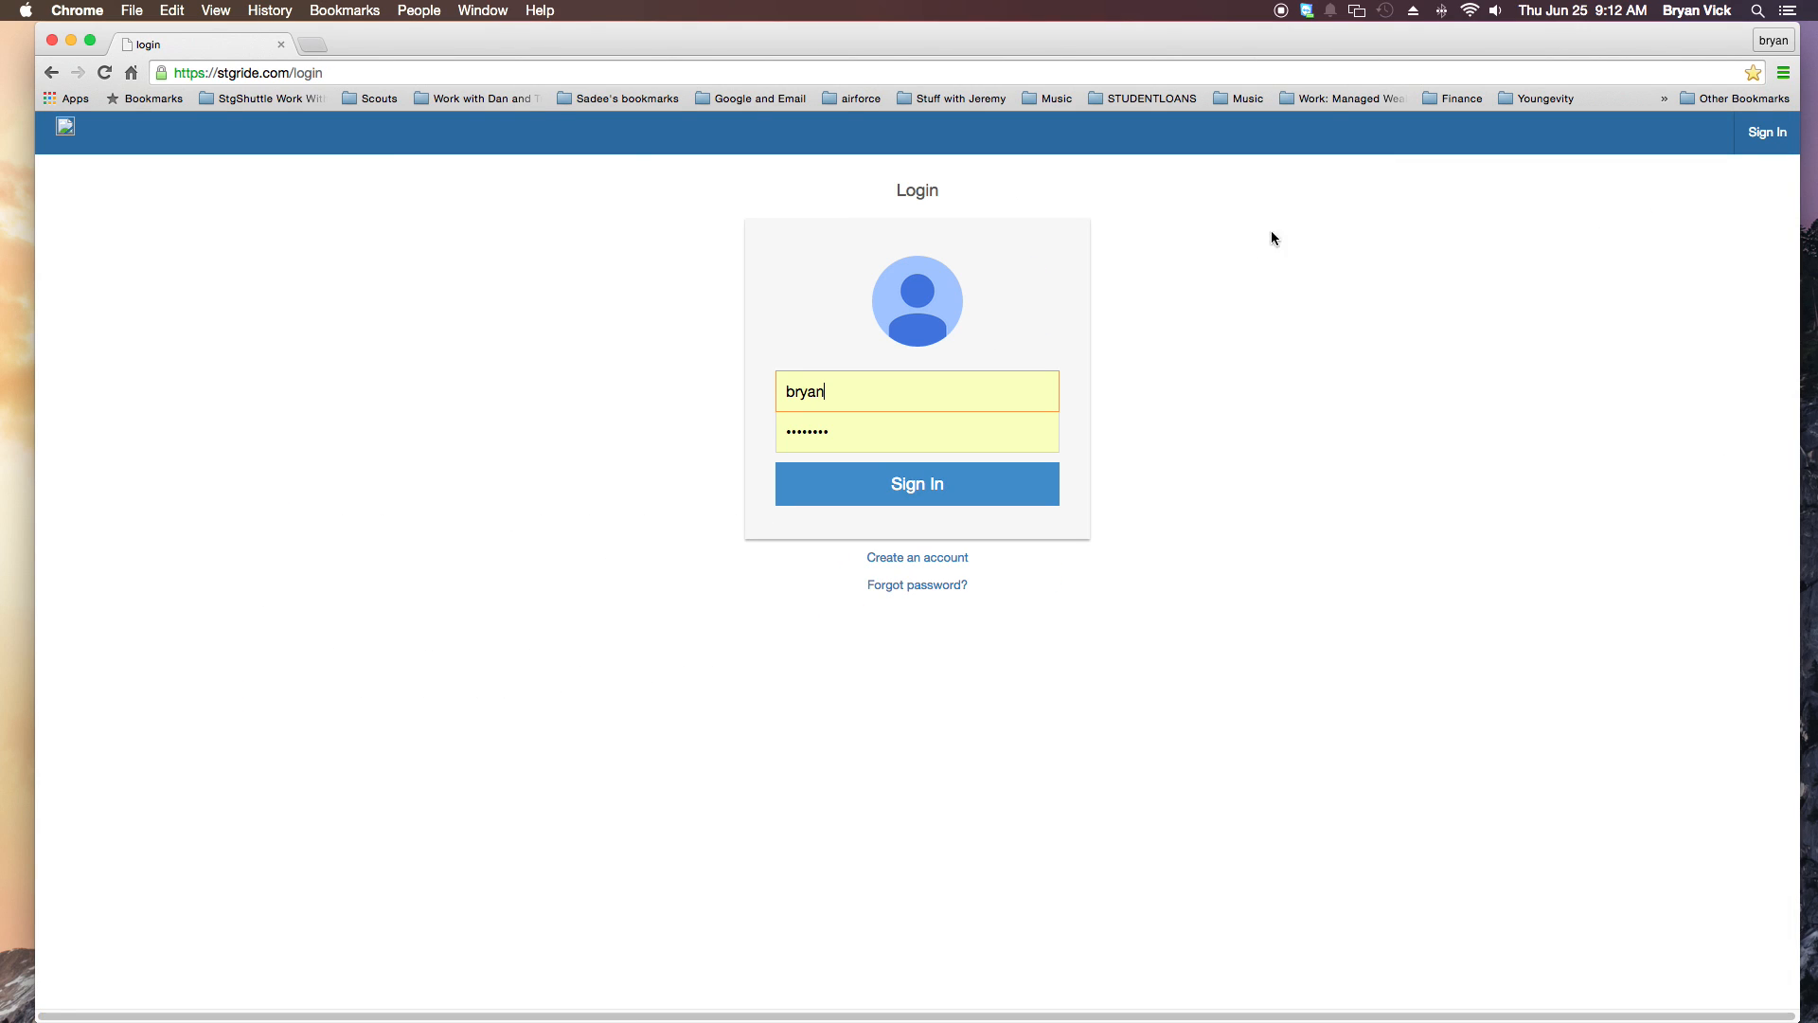
left_click(289, 74)
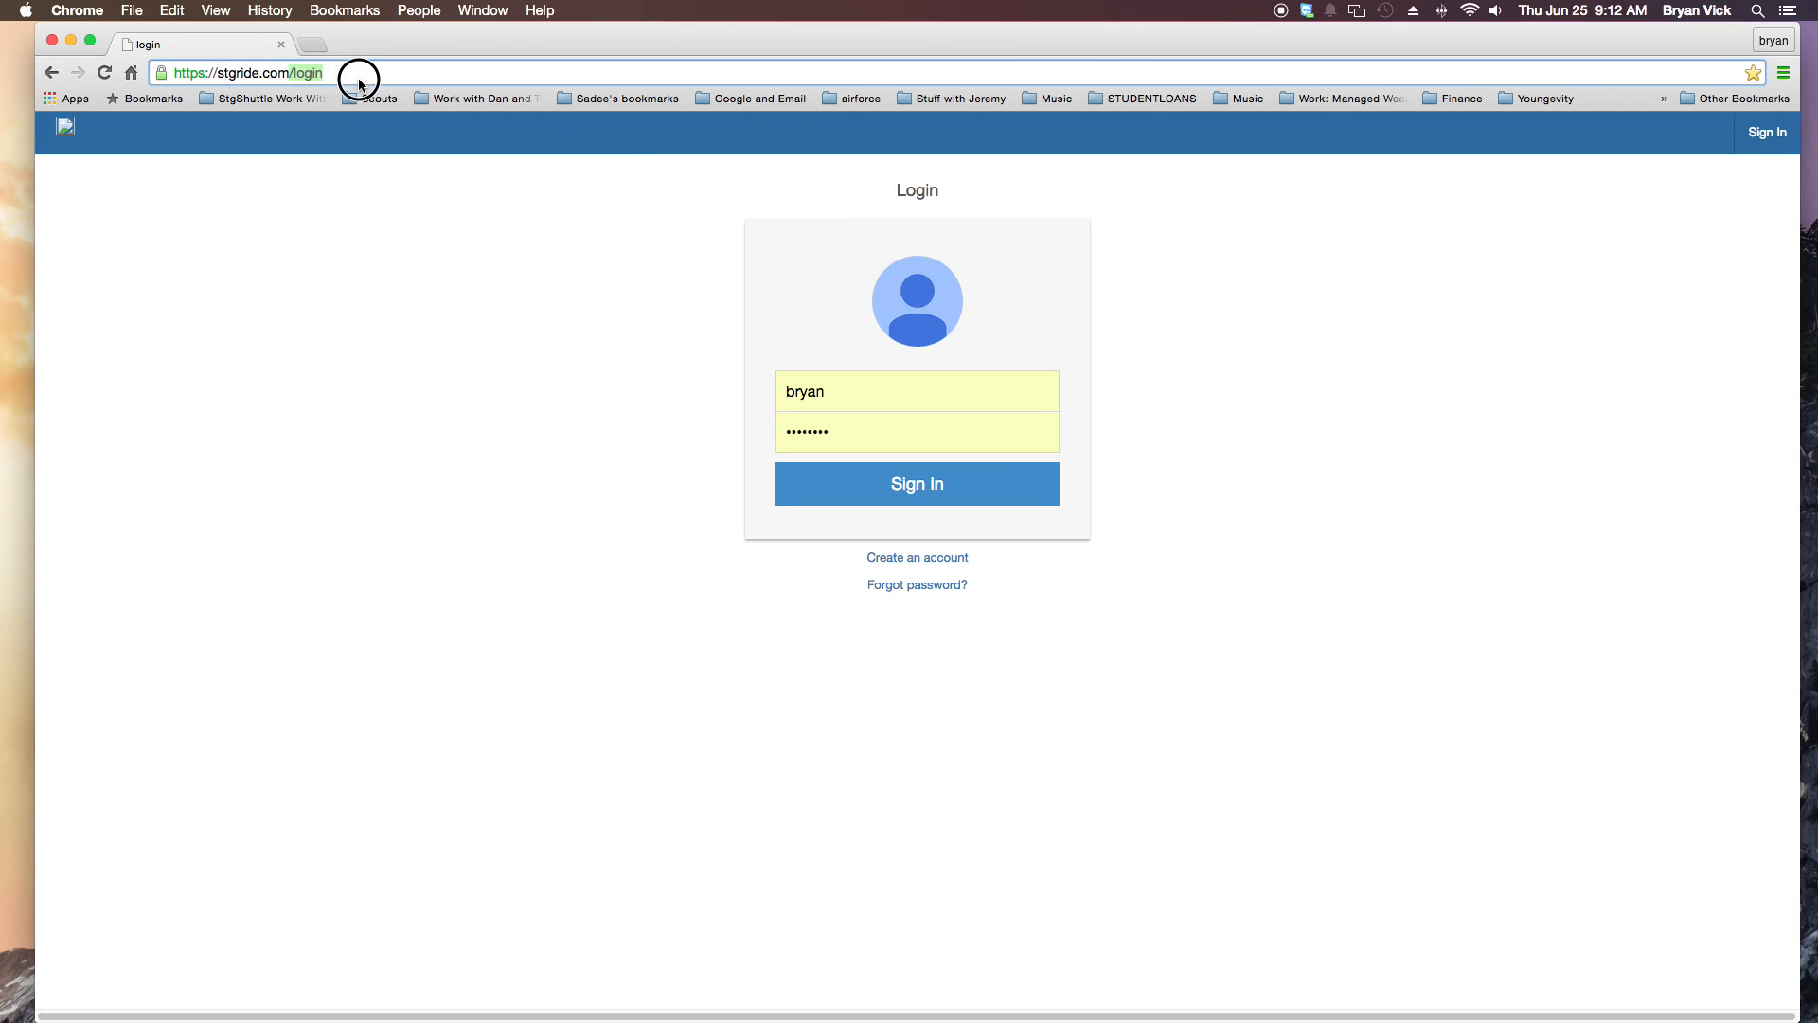
type("stgride.com")
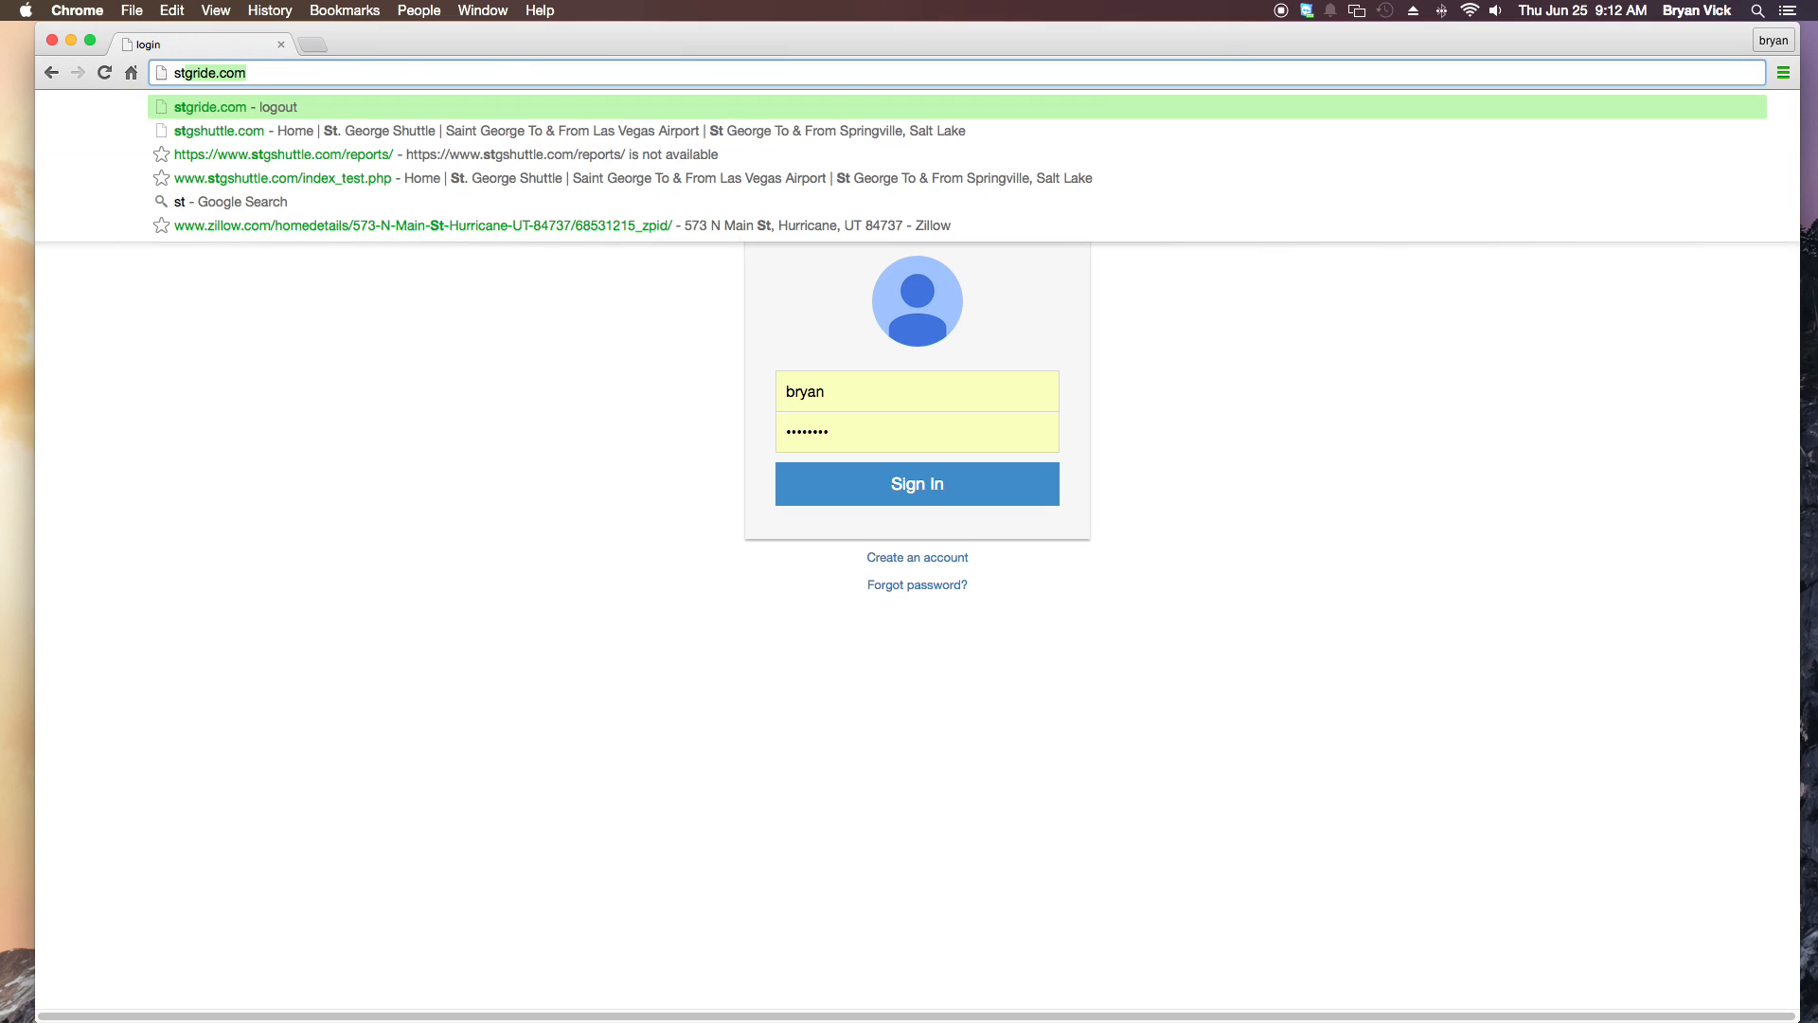
key("Return")
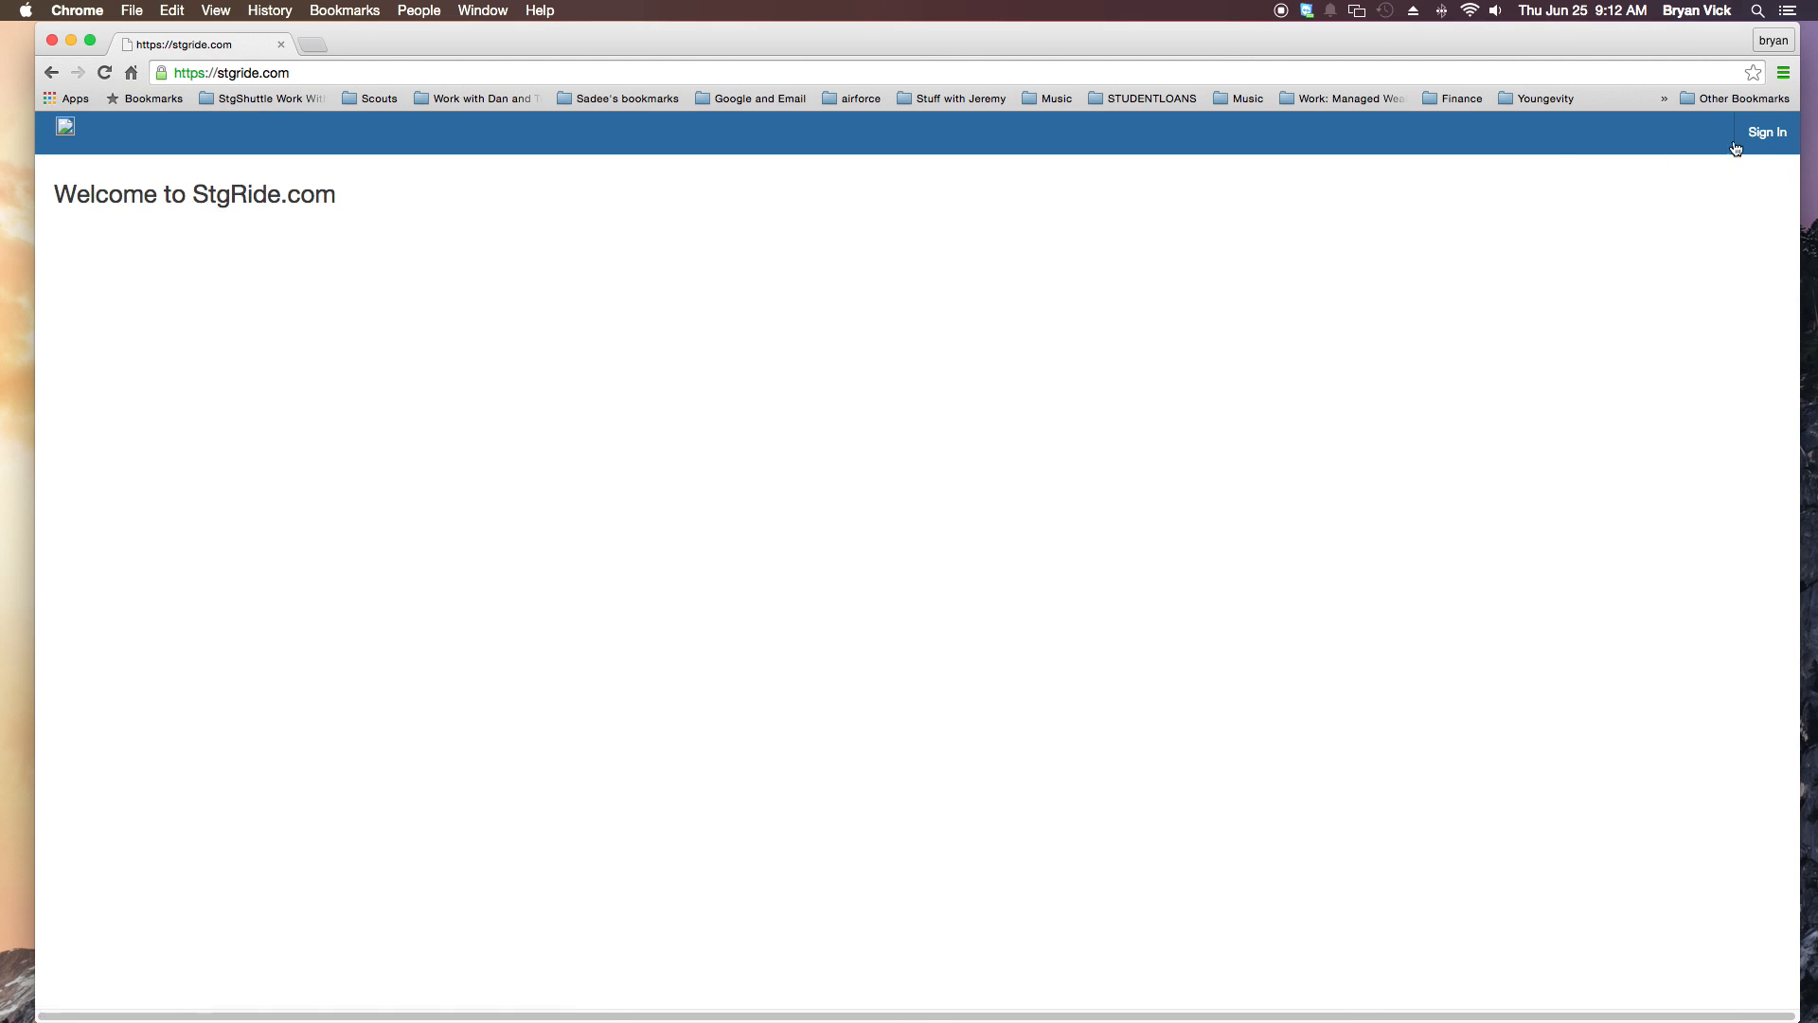
left_click(1762, 137)
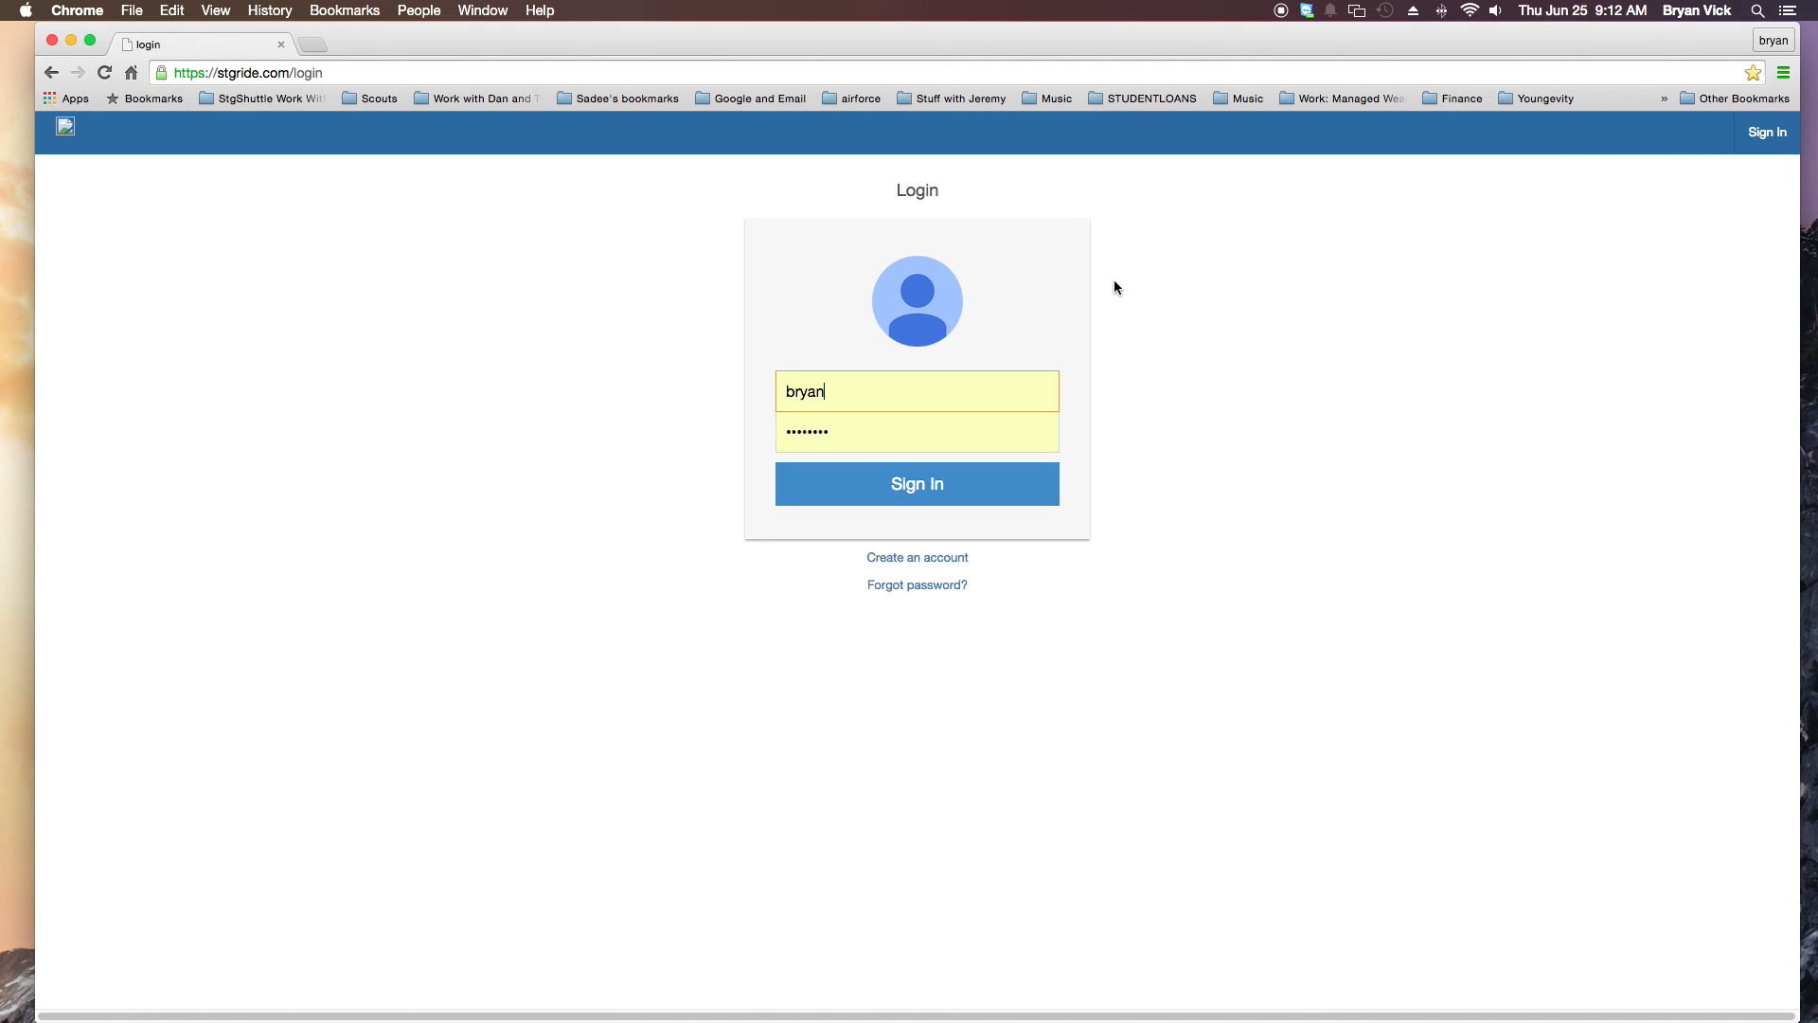
- Clear the prefilled username and password from the login form
double_click(801, 393)
key("BackSpace")
left_click(612, 419)
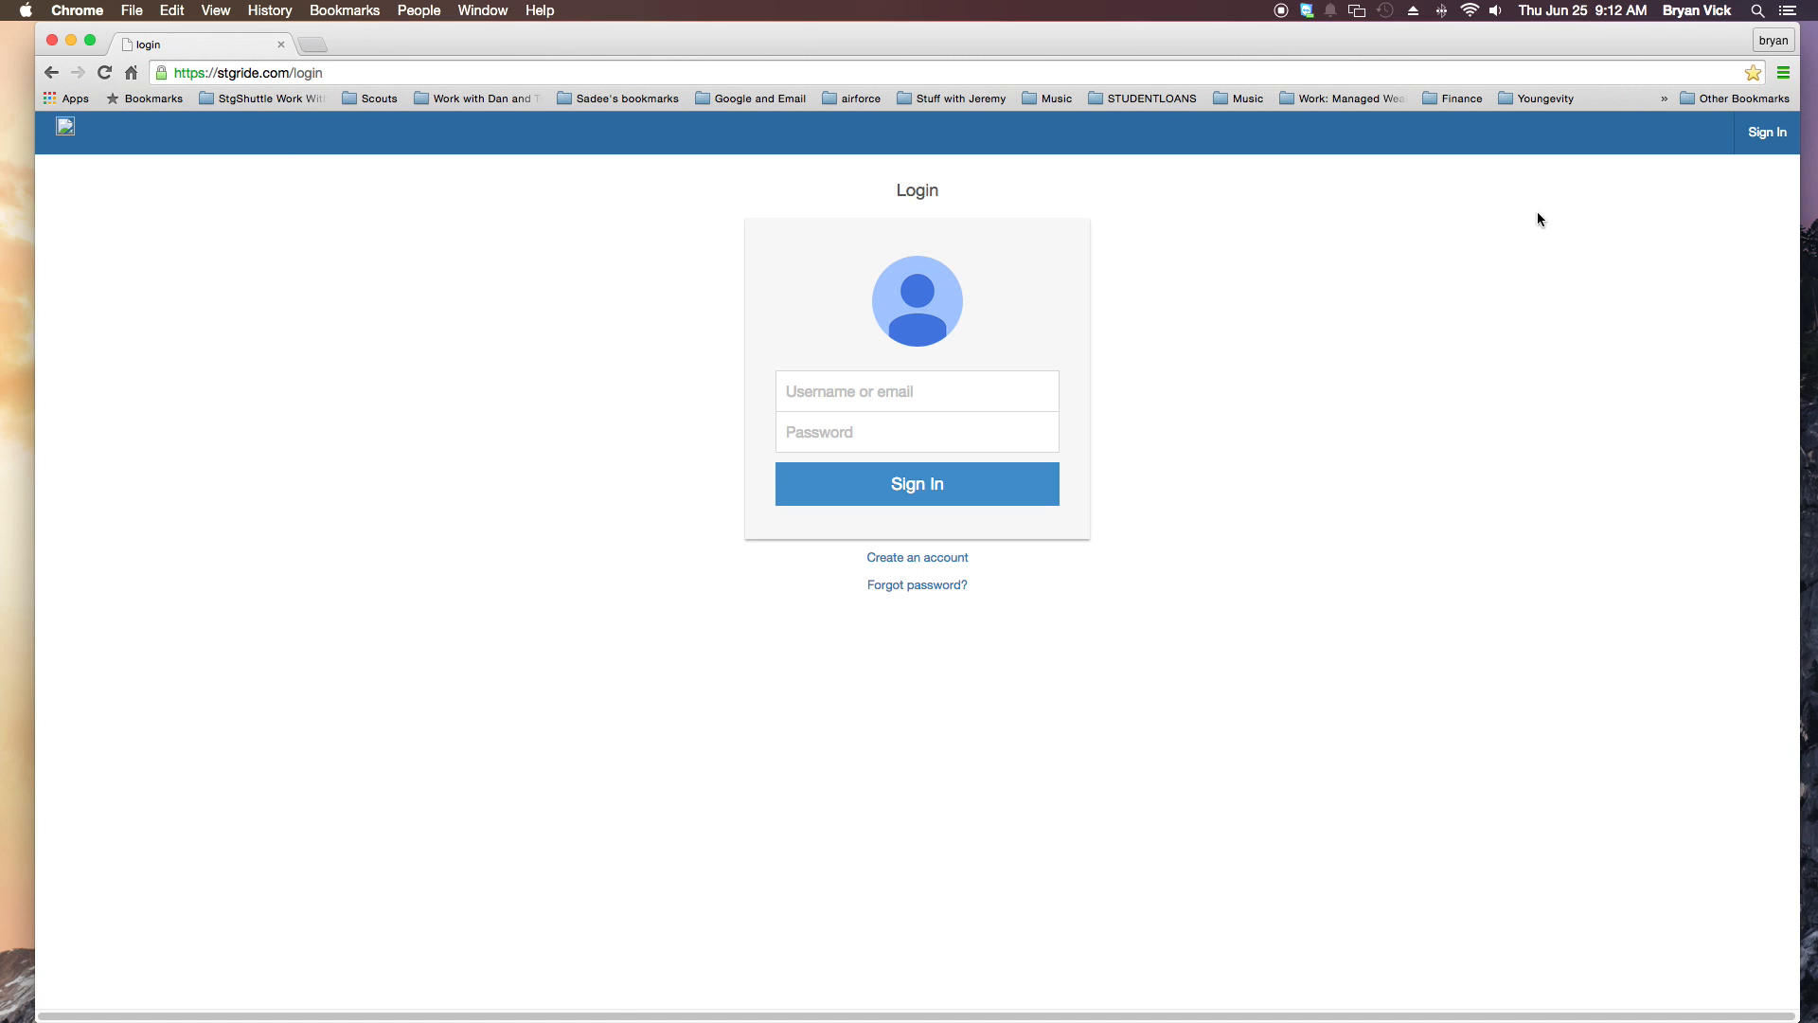
left_click(829, 392)
left_click(1520, 485)
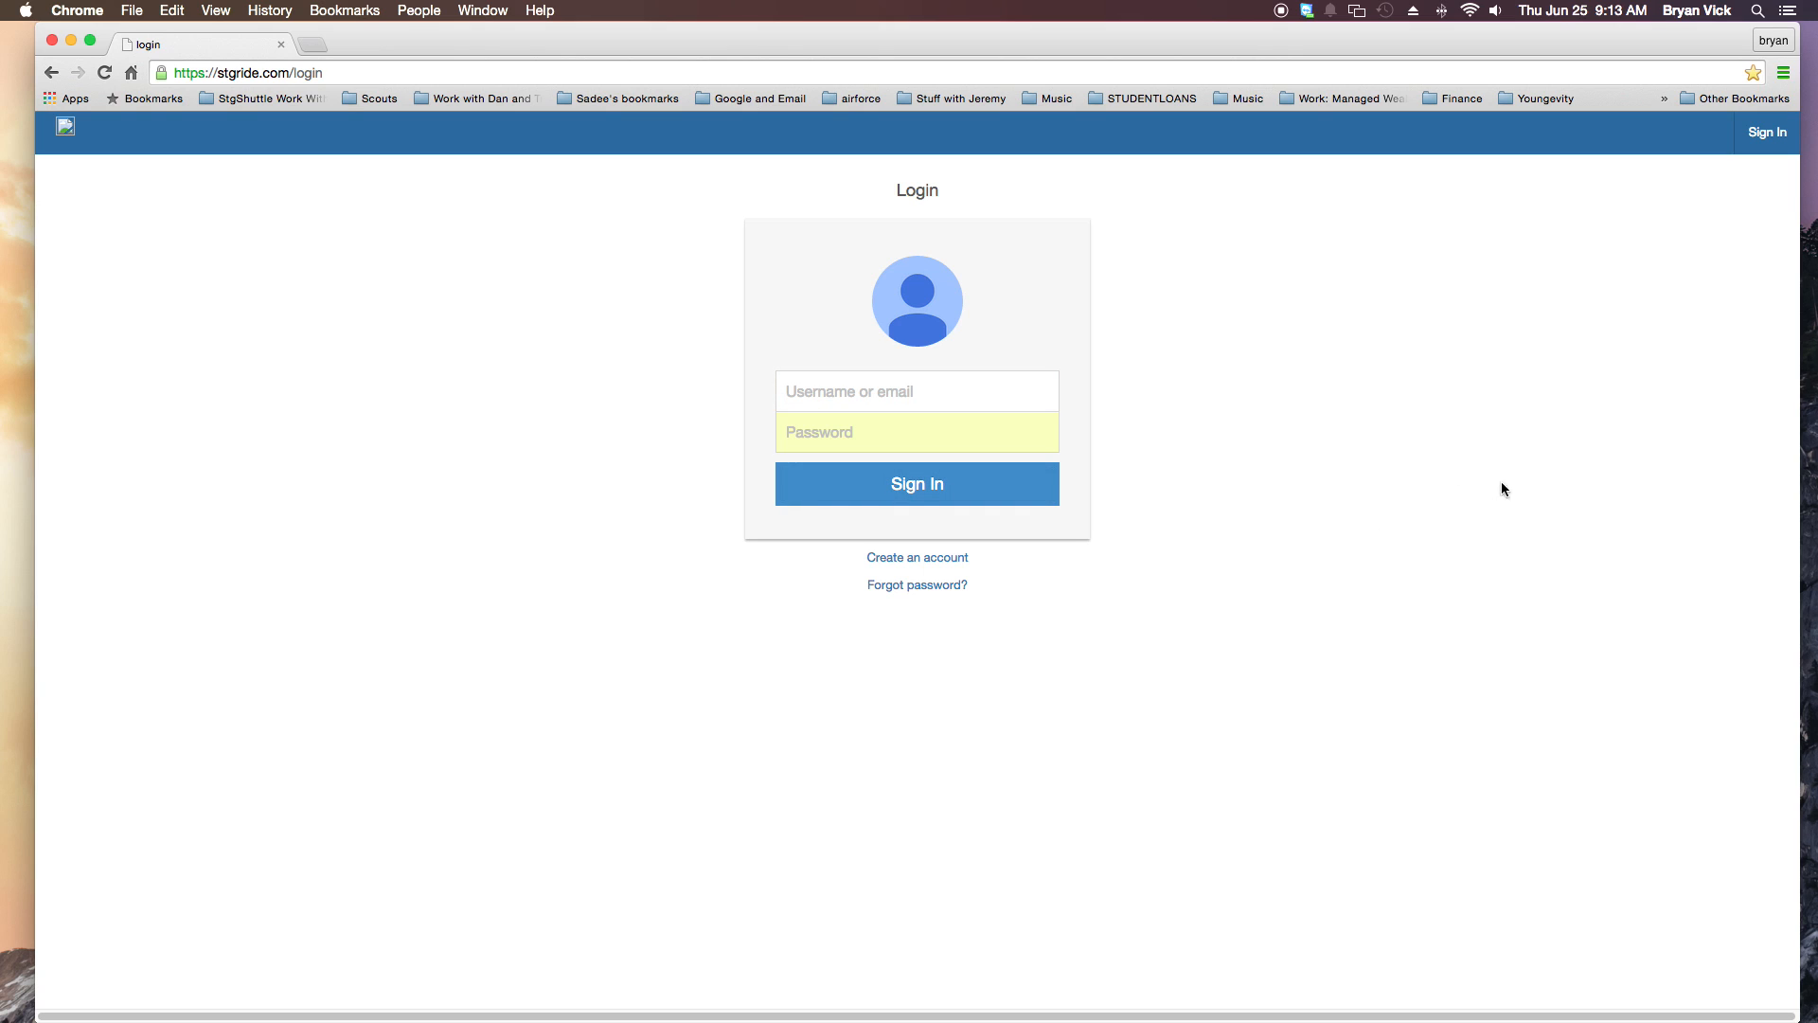
- Fill in the account username and its saved password, and sign in
left_click(783, 390)
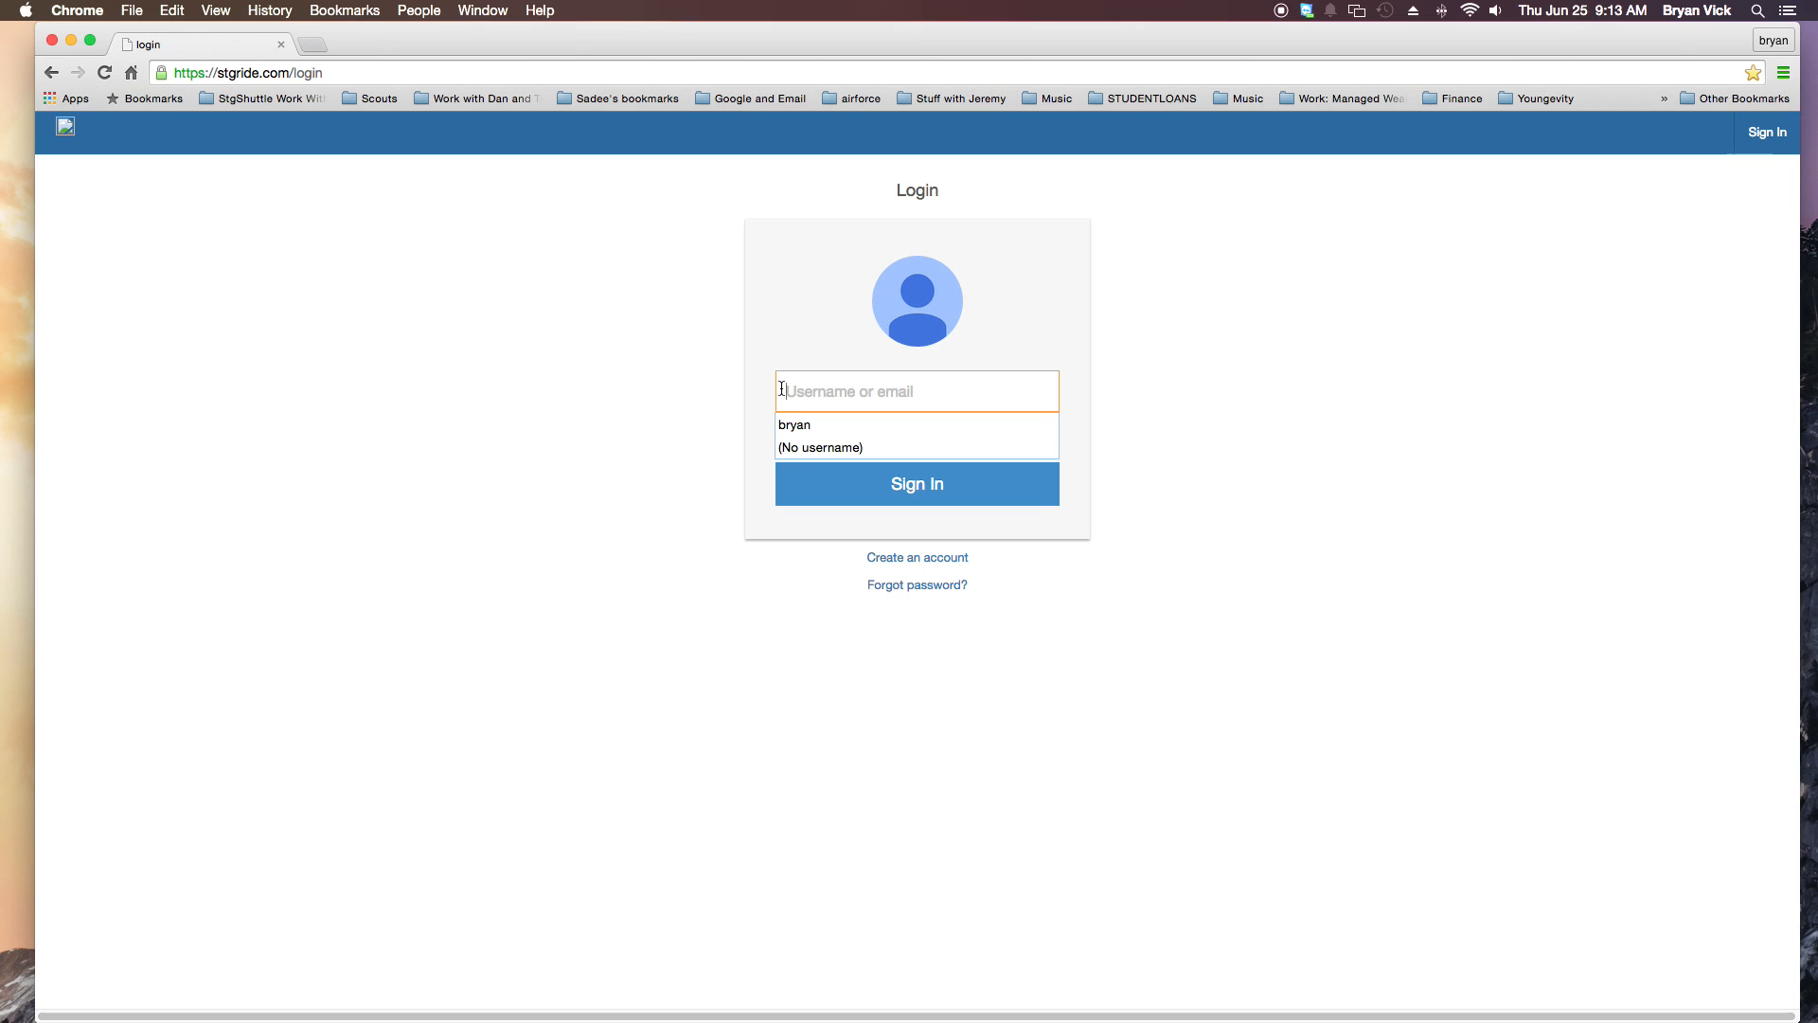
type("bryan")
key("Tab")
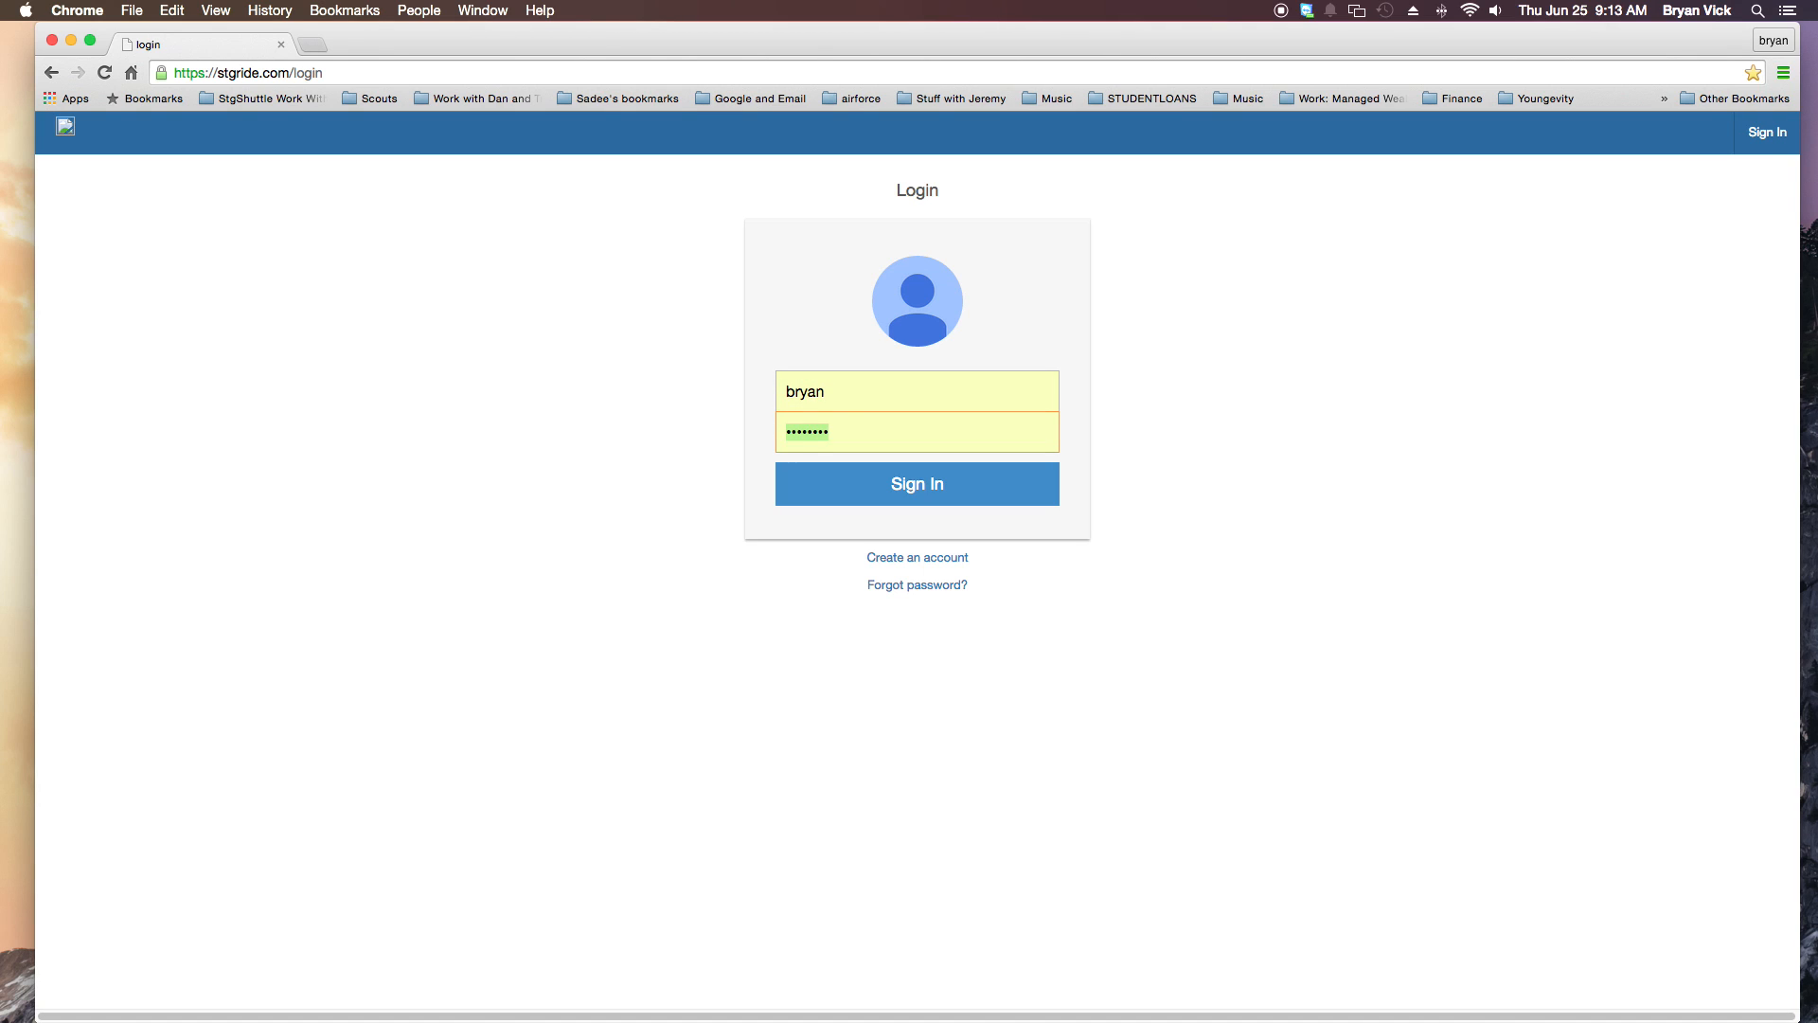
key("Return")
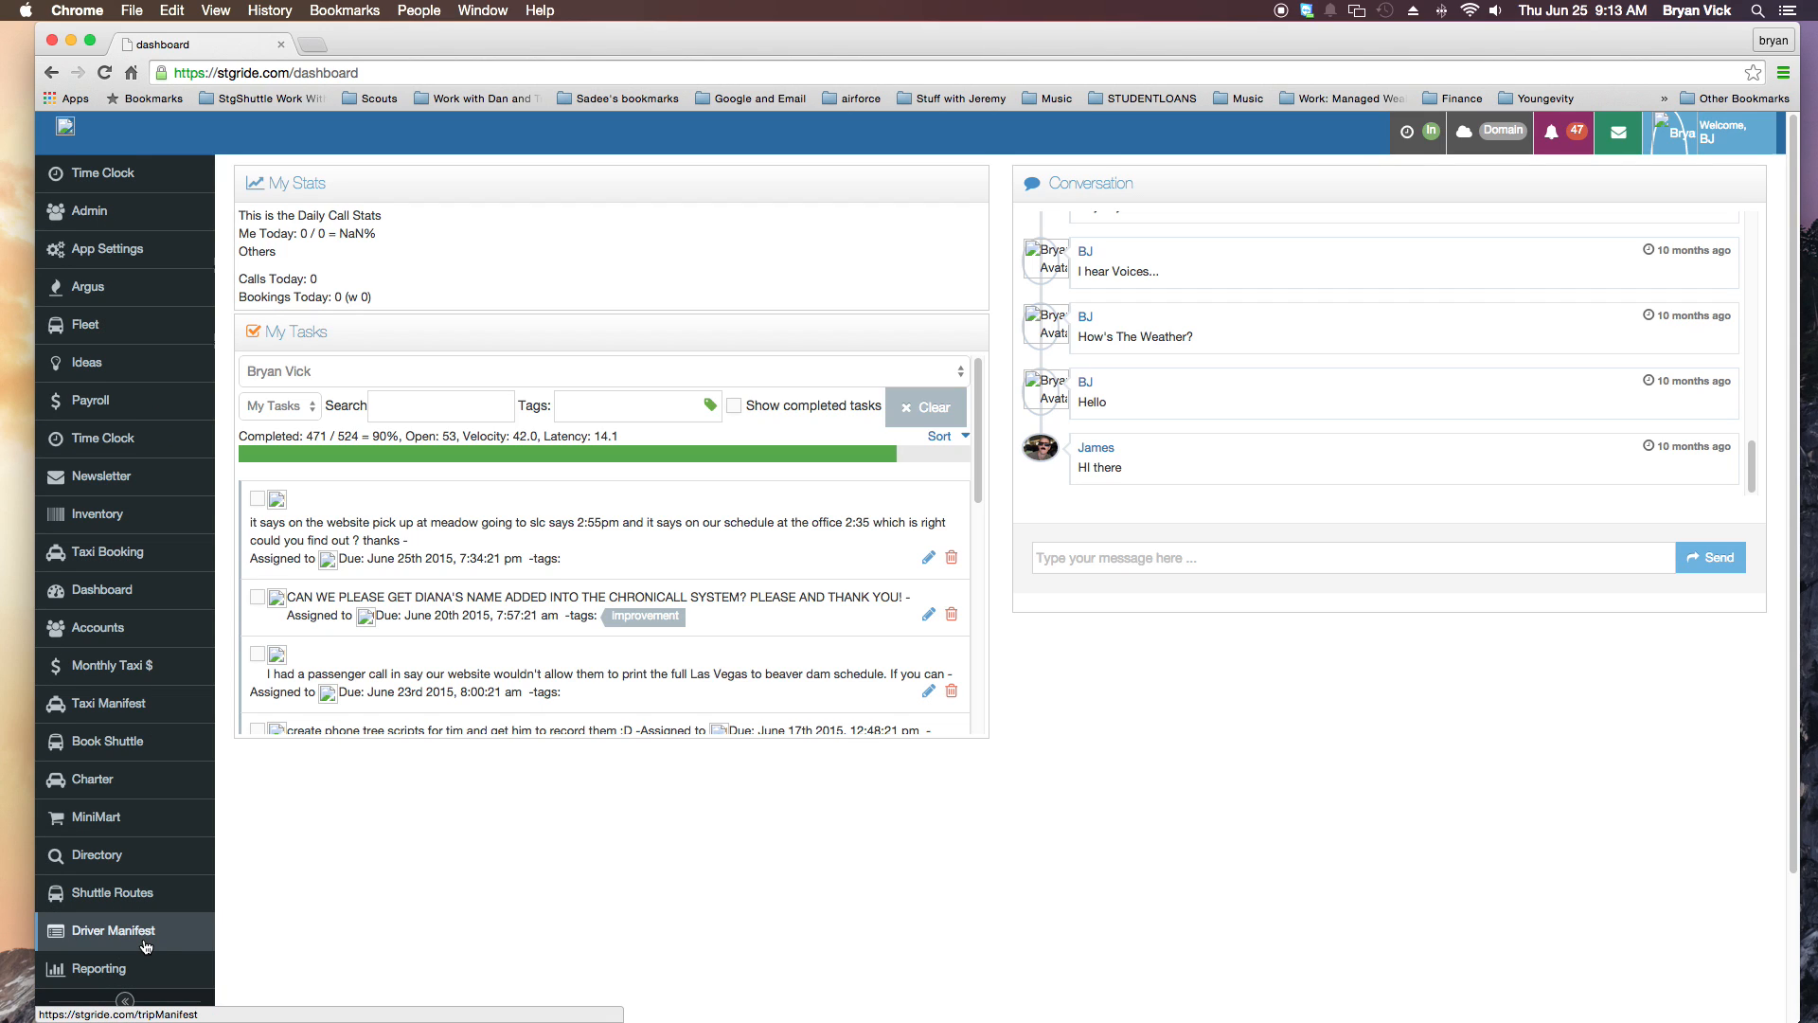
- Open the Driver Manifest and collapse the navigation sidebar to icons only
left_click(113, 931)
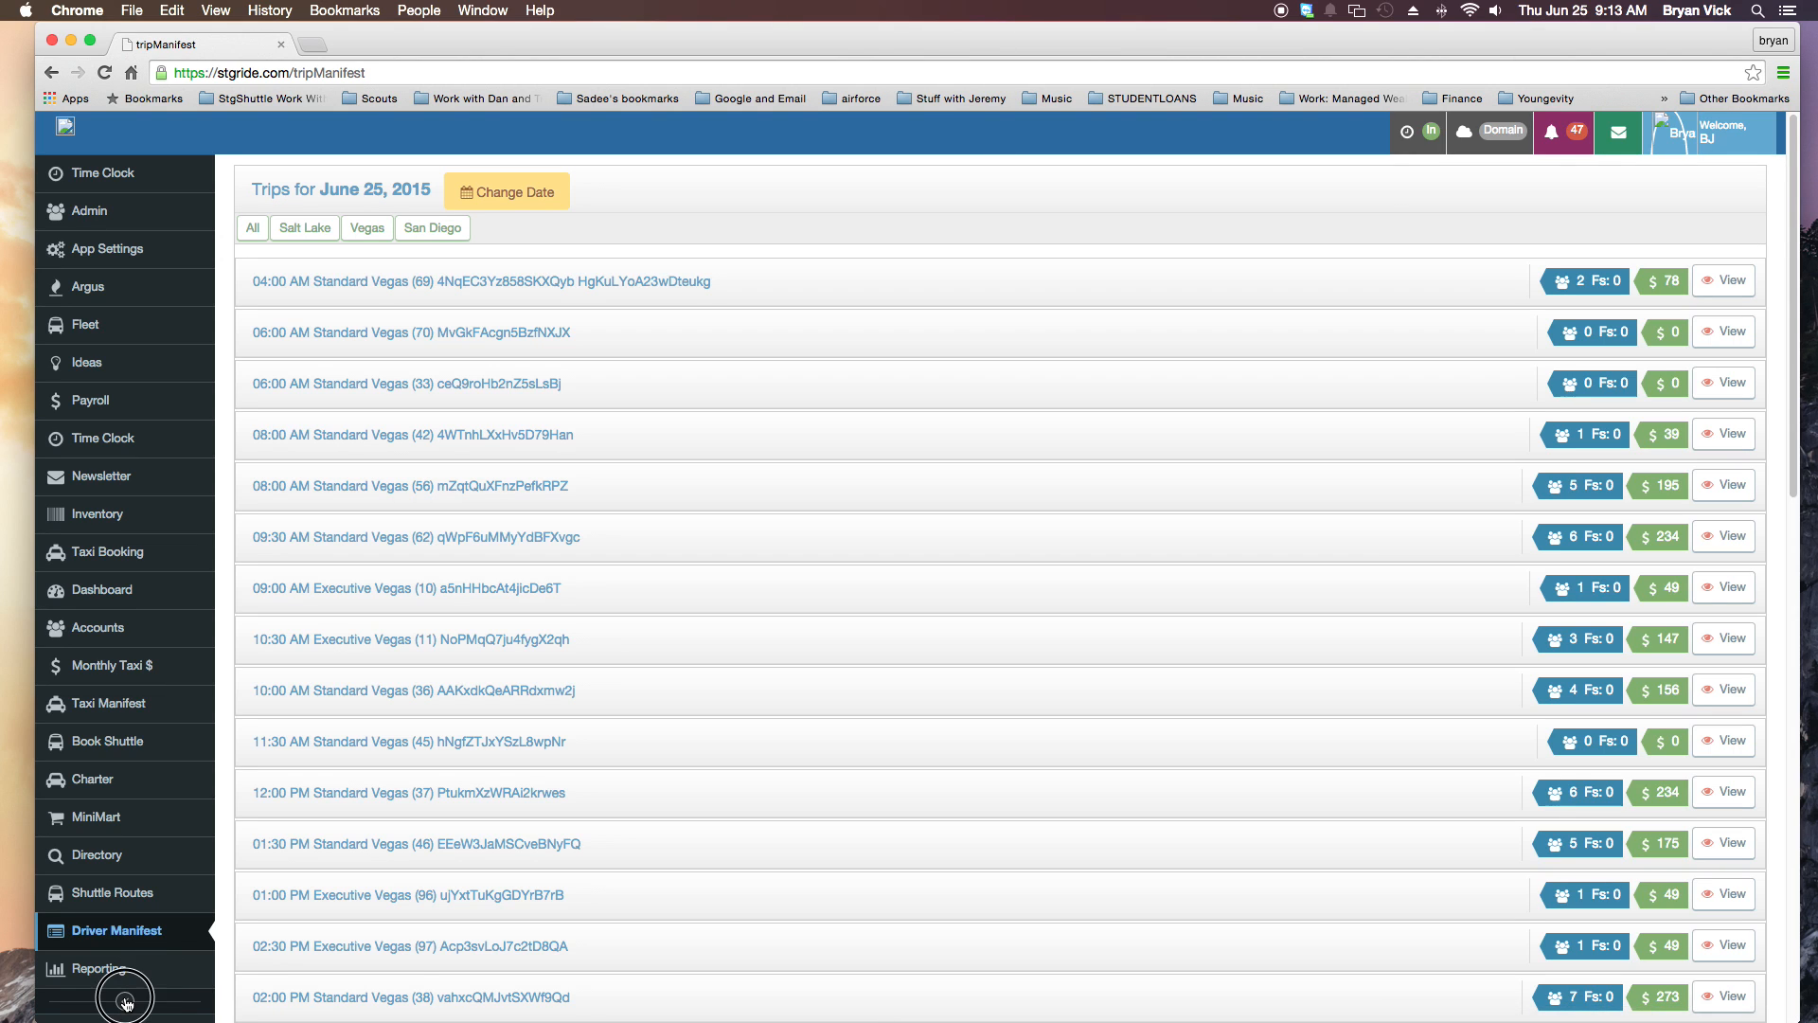
left_click(124, 1001)
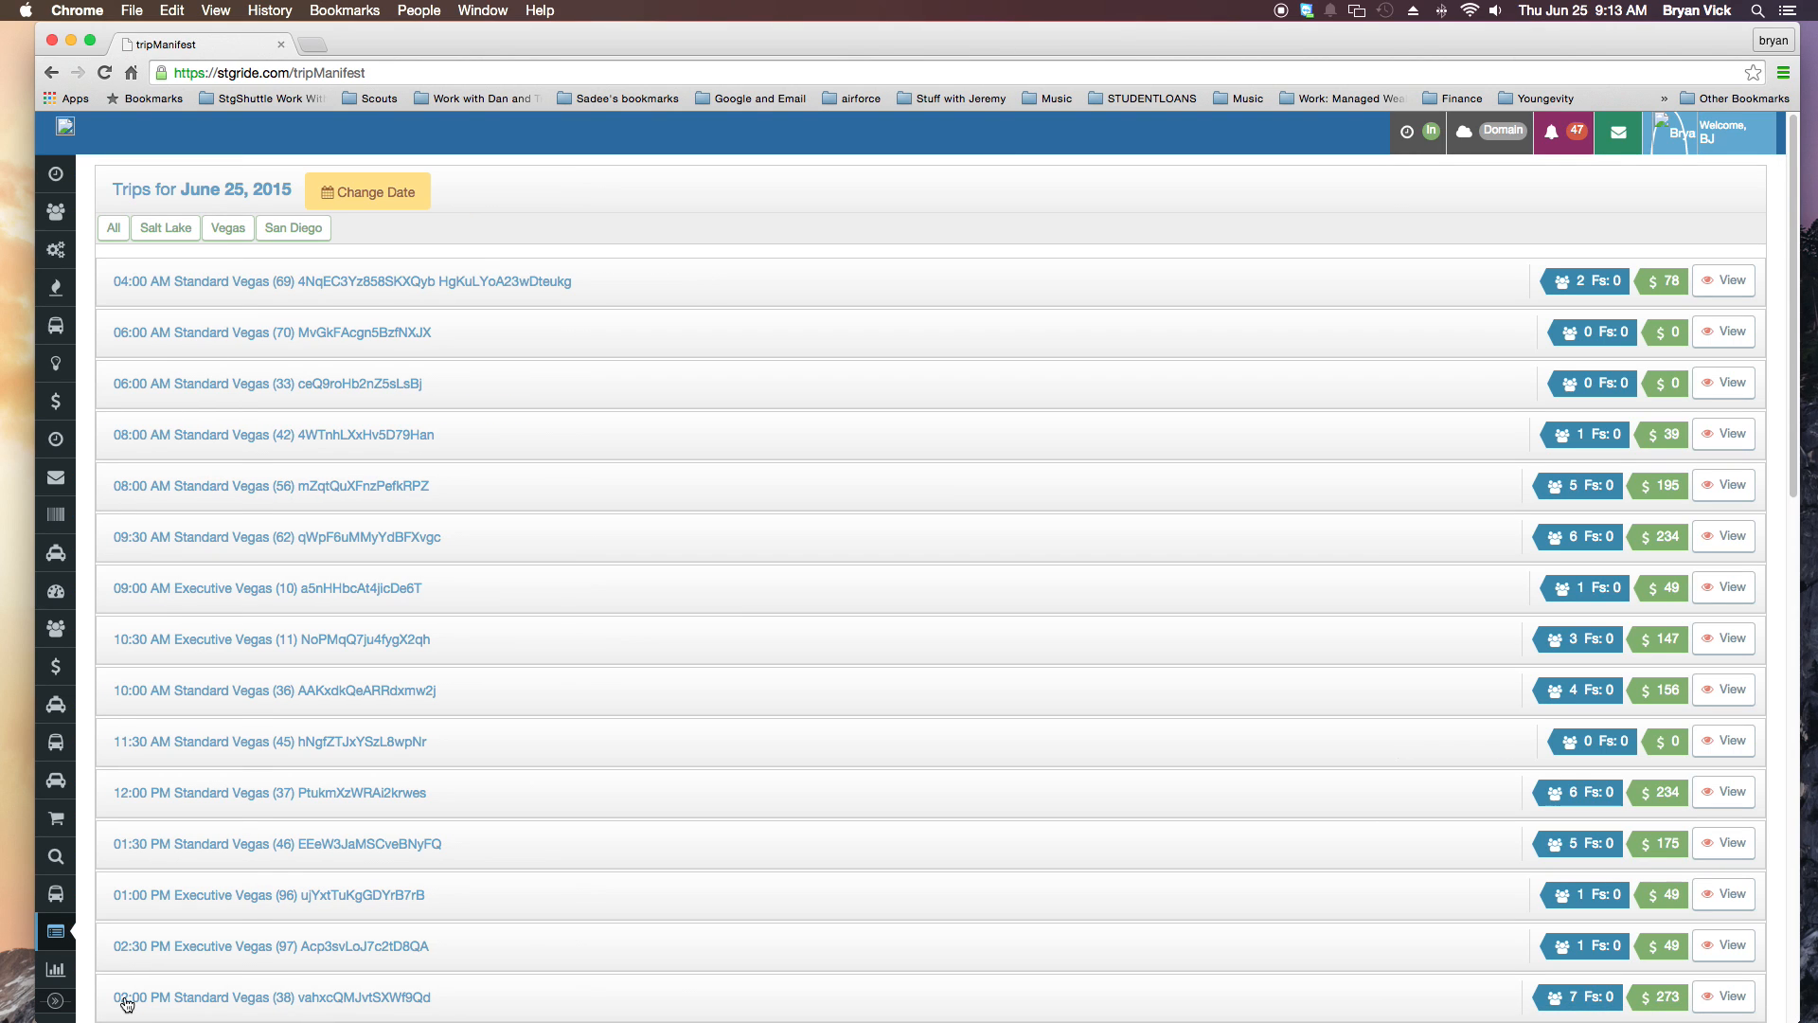
left_click(62, 1004)
left_click(128, 1007)
mouse_move(1794, 1009)
- View the trip list filtered by All, Salt Lake, Vegas and San Diego in turn
left_click(112, 229)
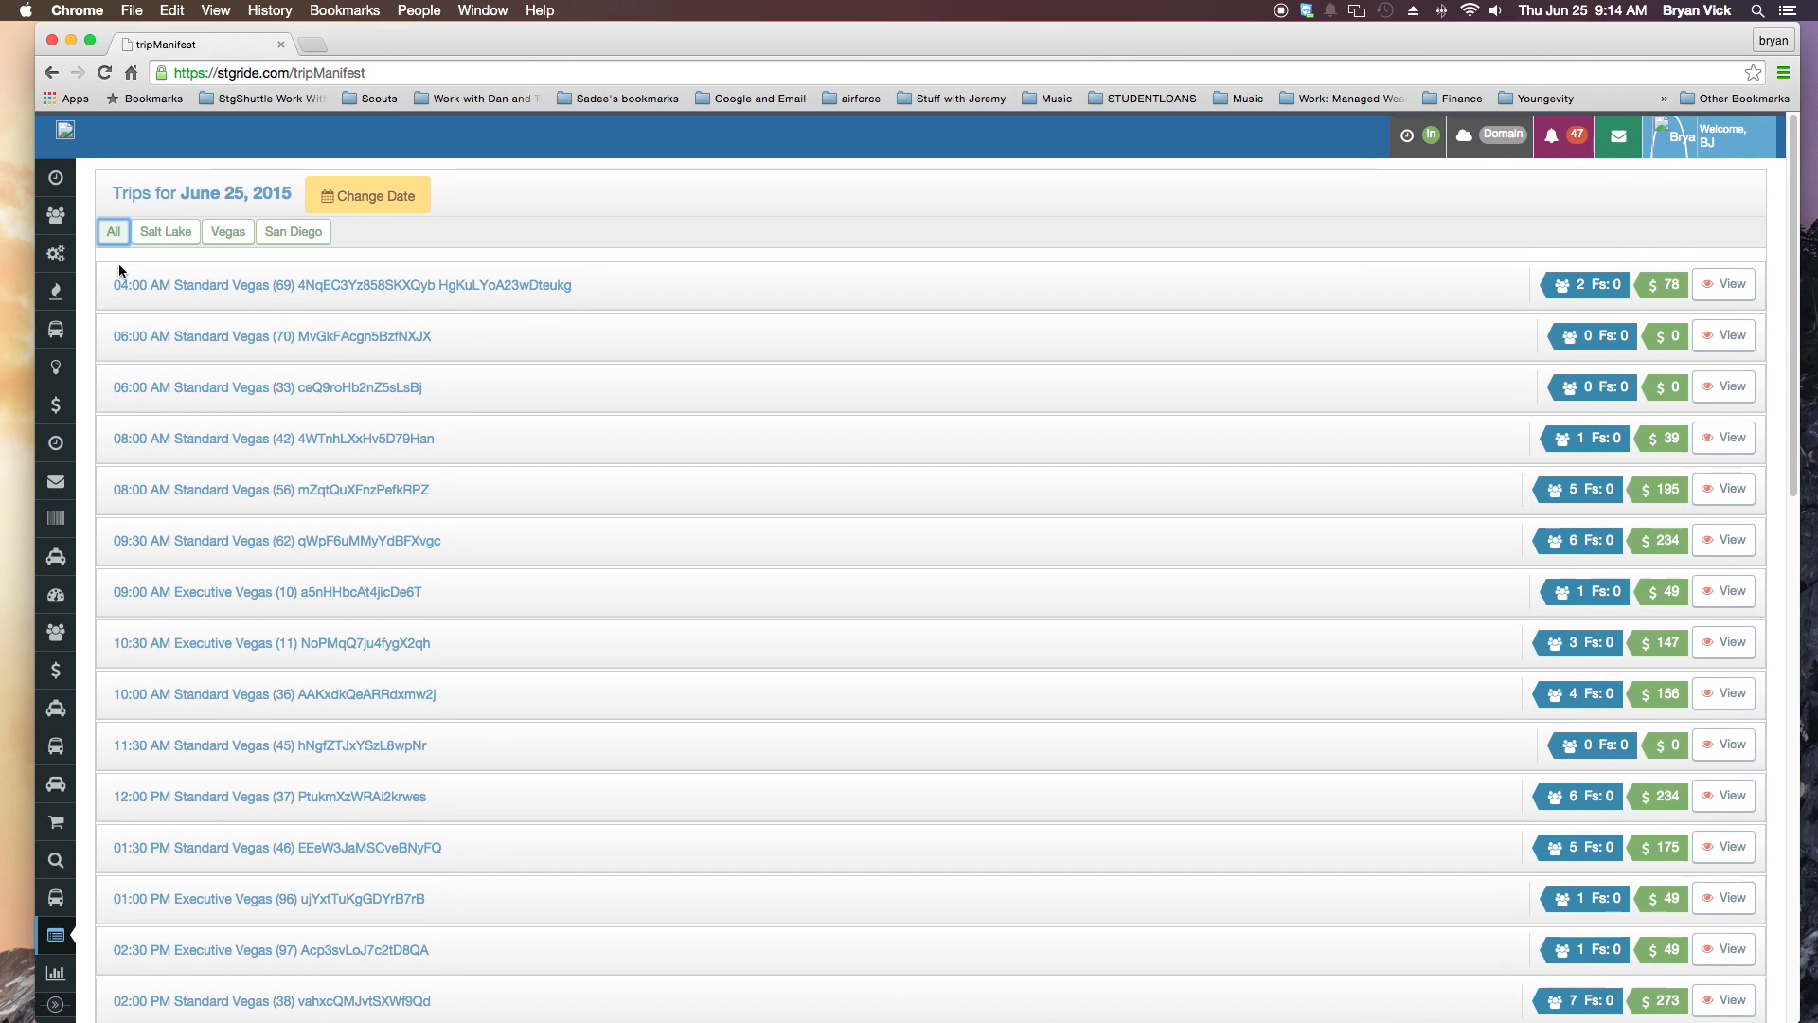
left_click(152, 236)
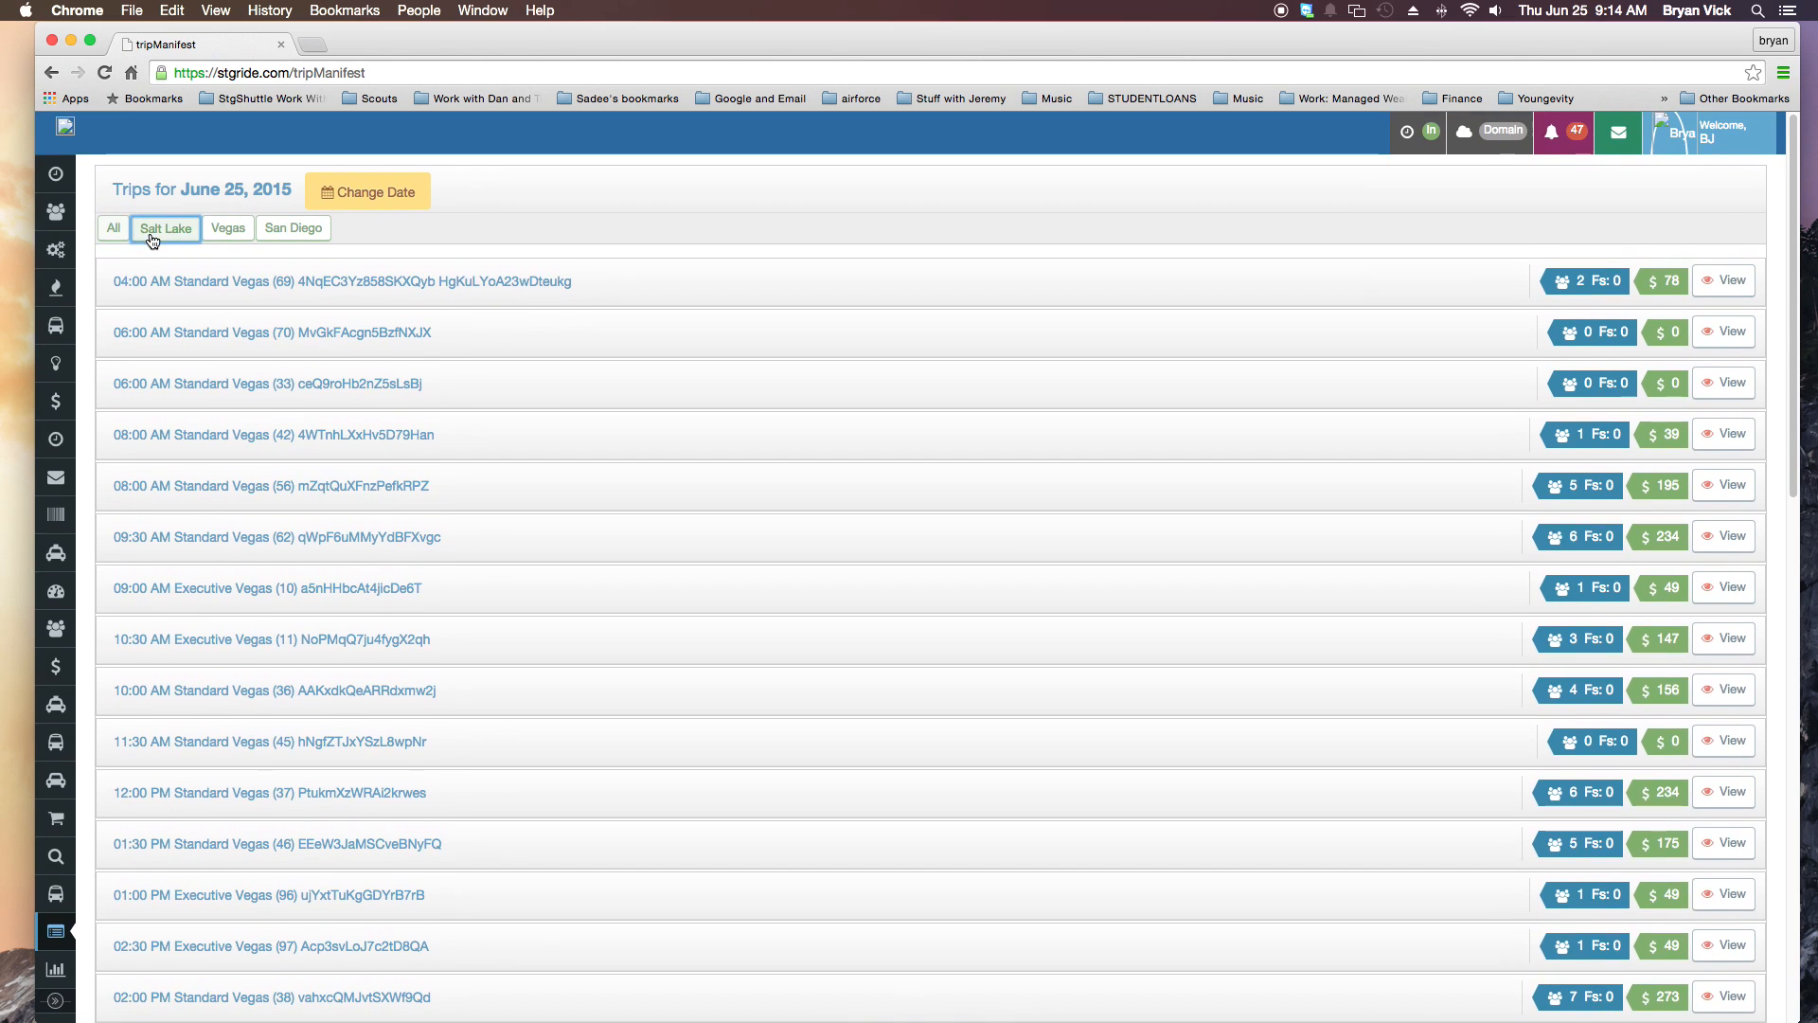
left_click(237, 237)
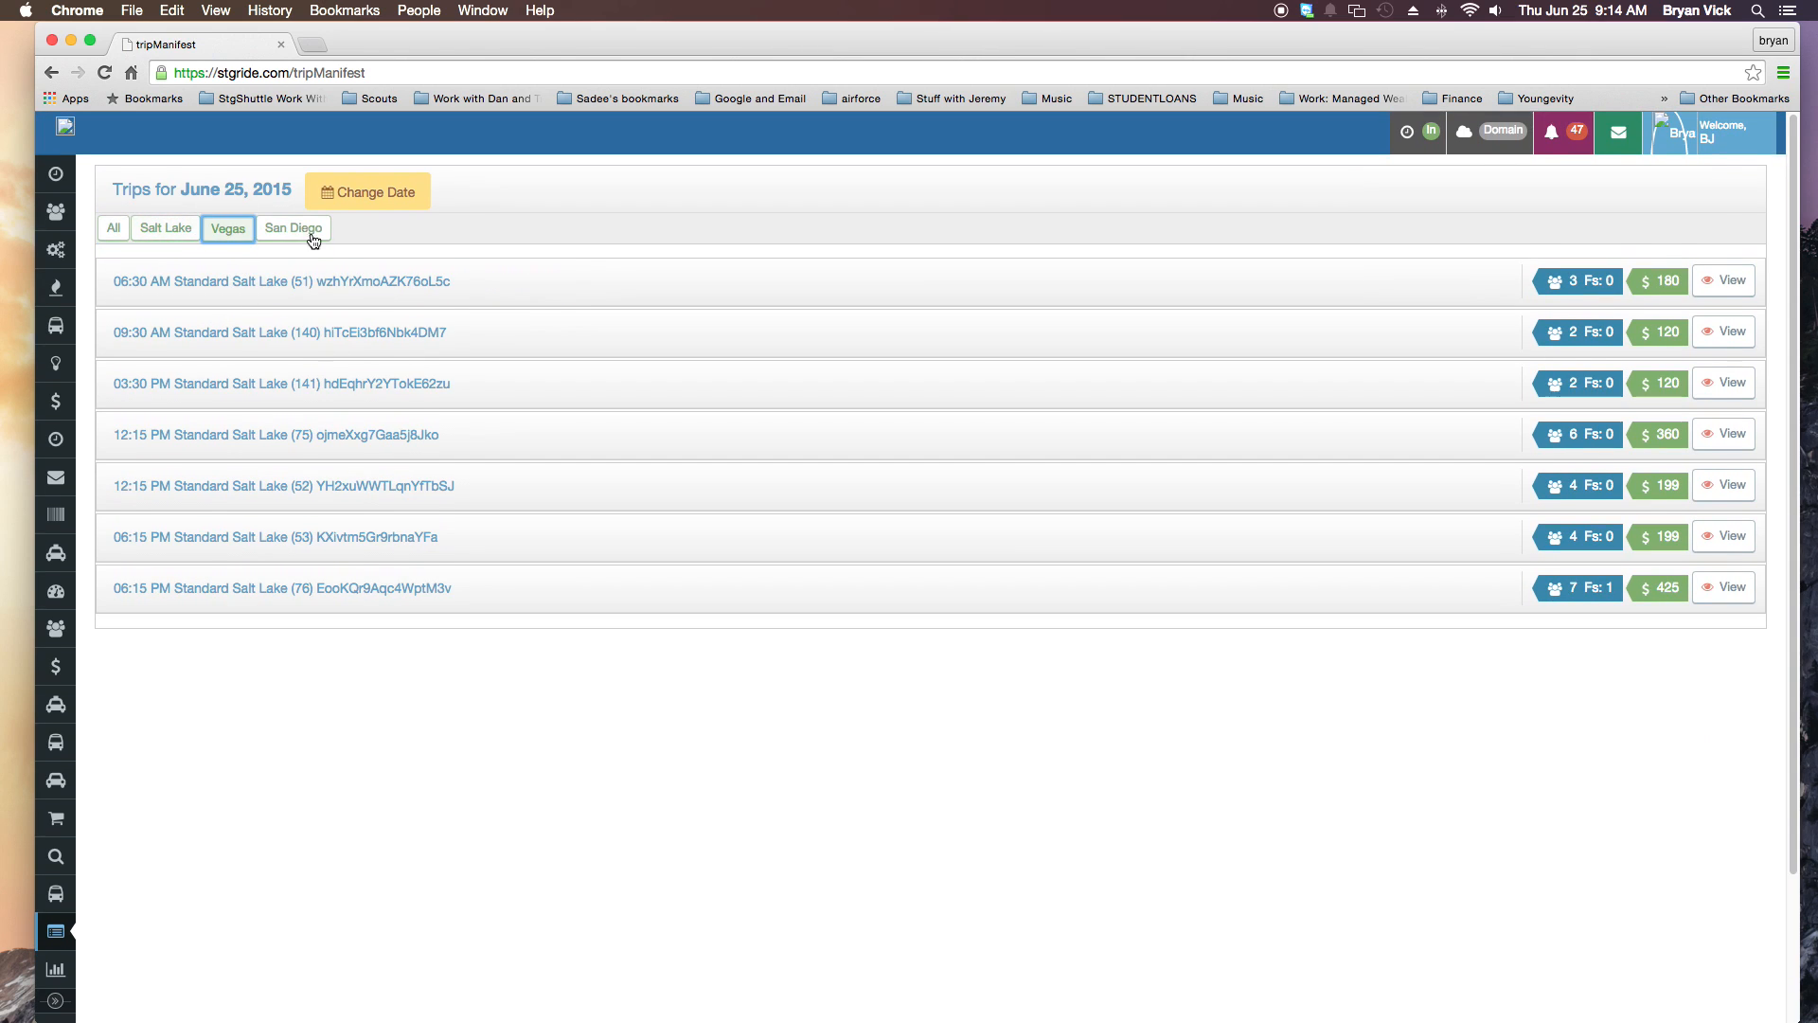
scroll(337, 357, "down", 10)
scroll(337, 357, "up", 10)
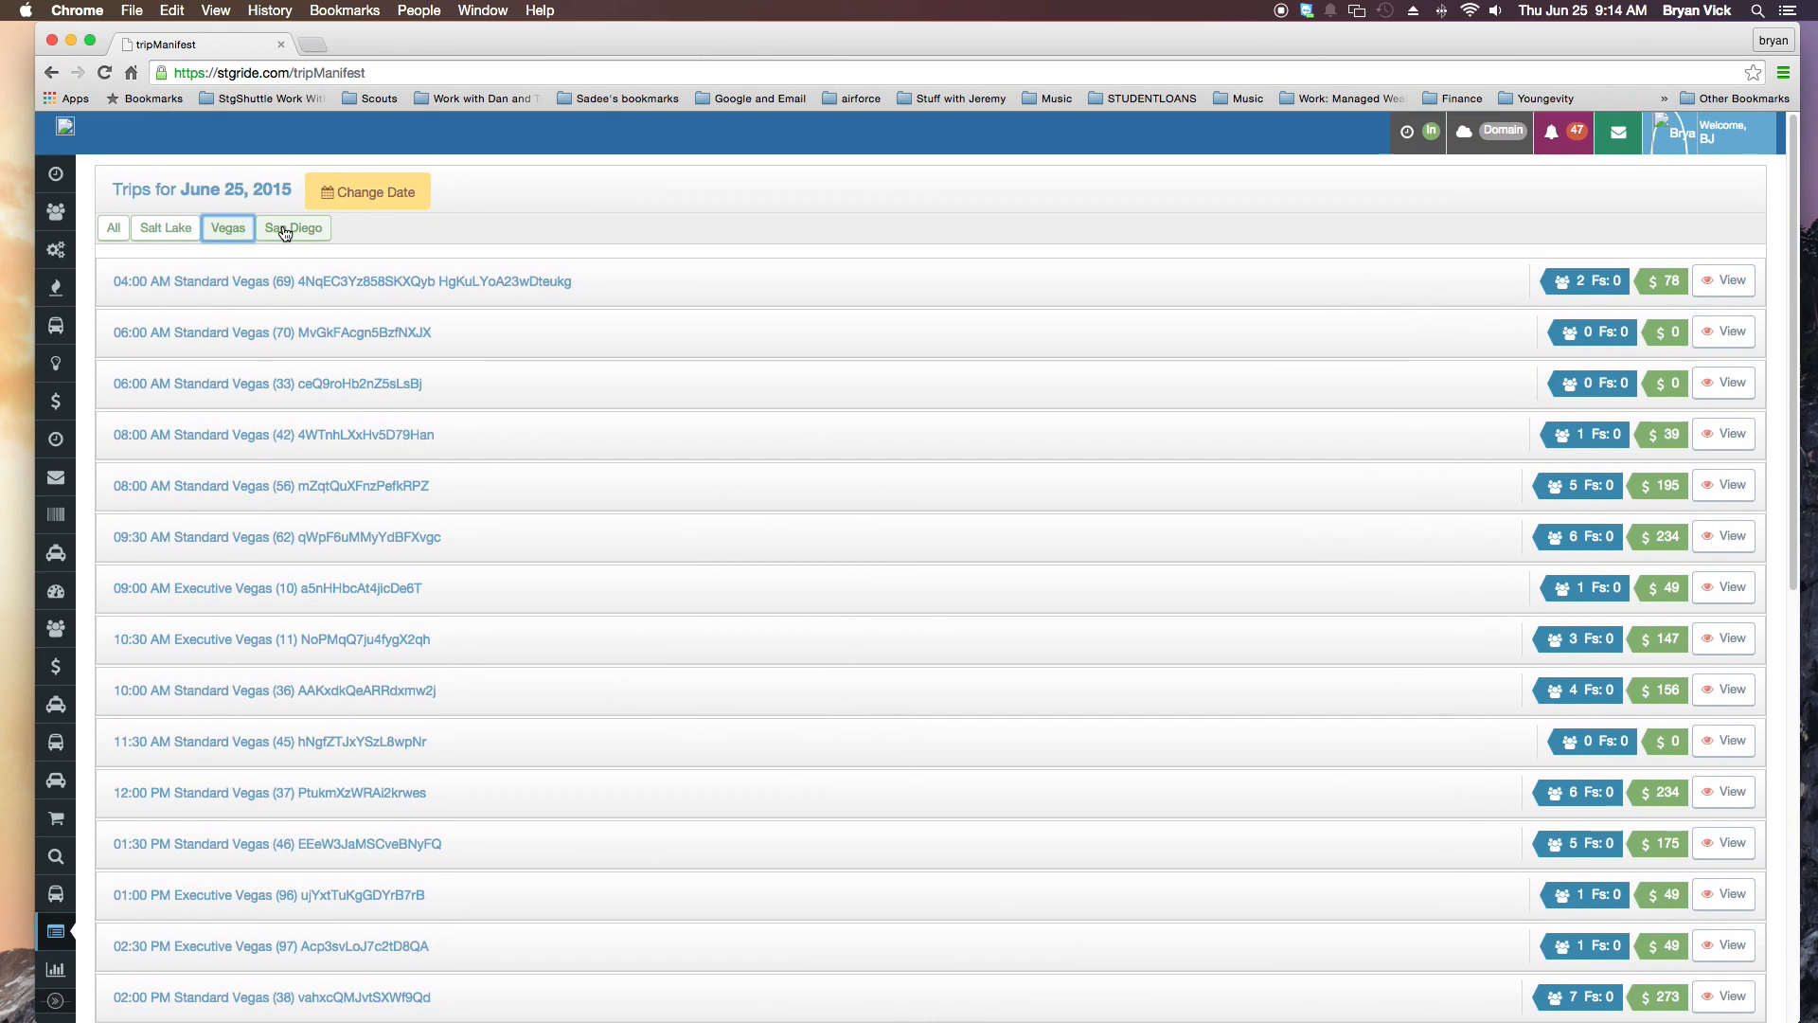
left_click(284, 232)
- Set the manifest's trip date to June 25, 2015 using the calendar
left_click(338, 205)
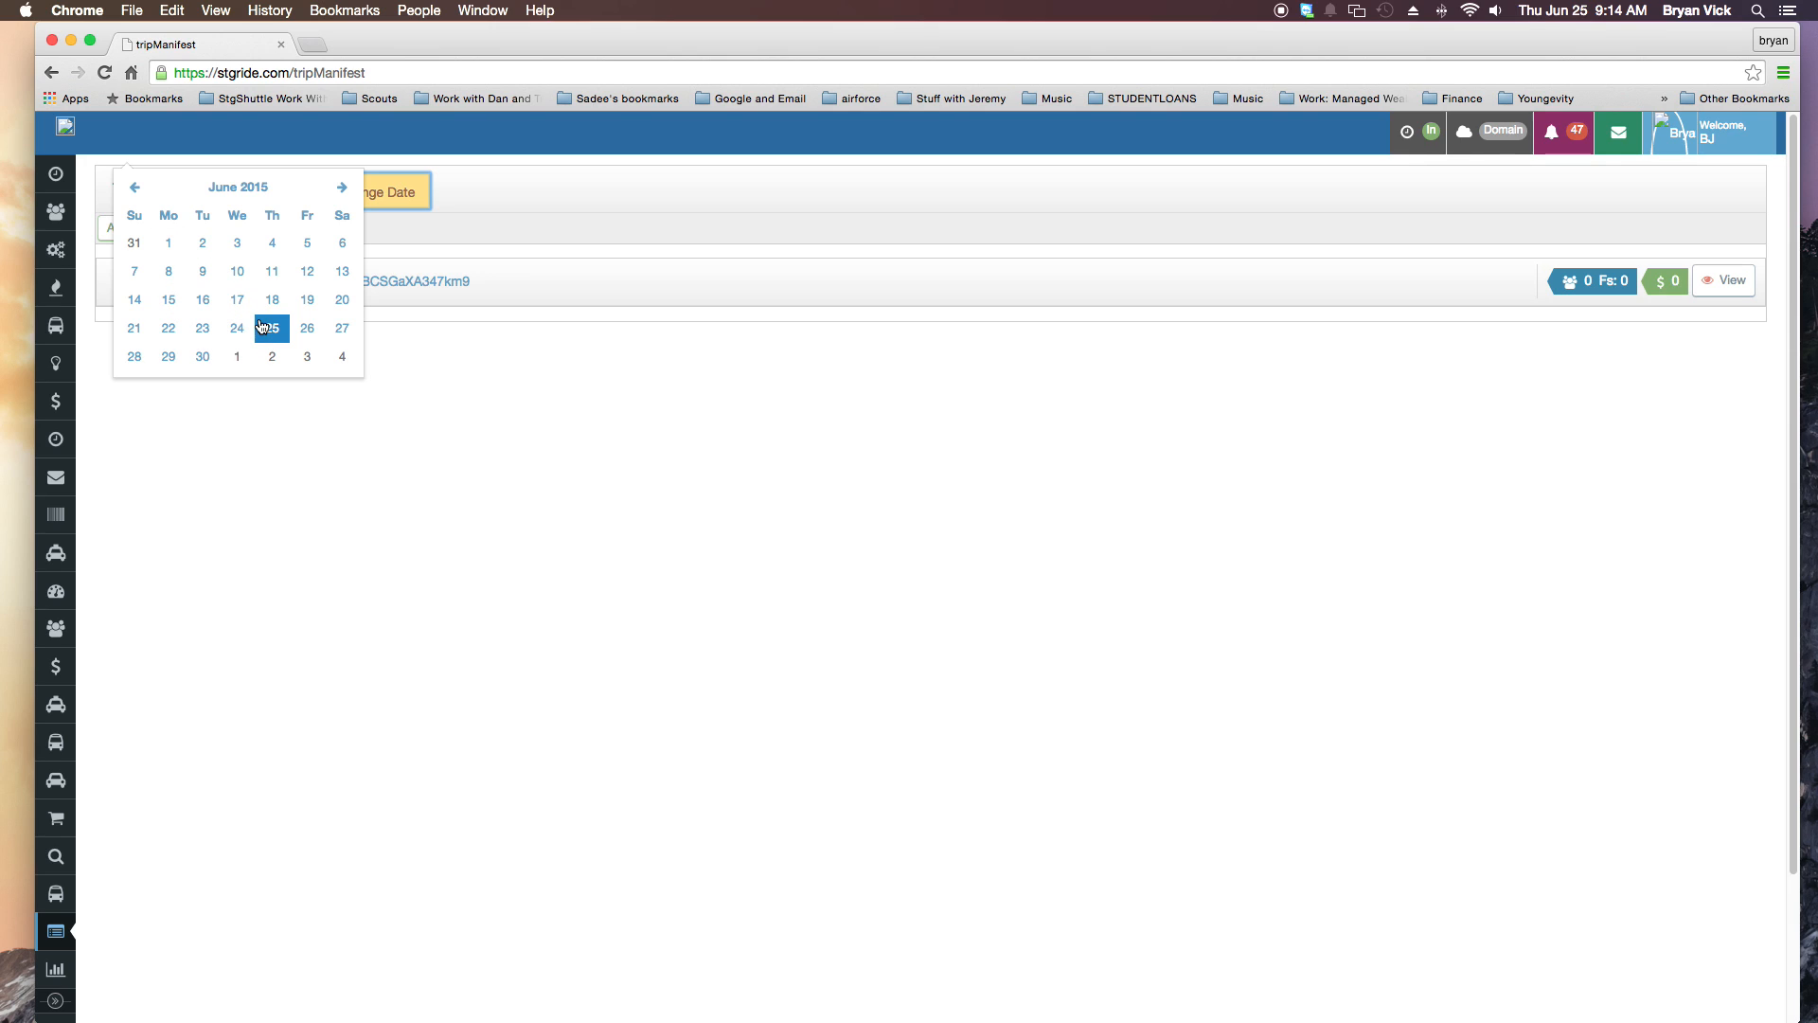
left_click(269, 328)
left_click(366, 193)
left_click(274, 325)
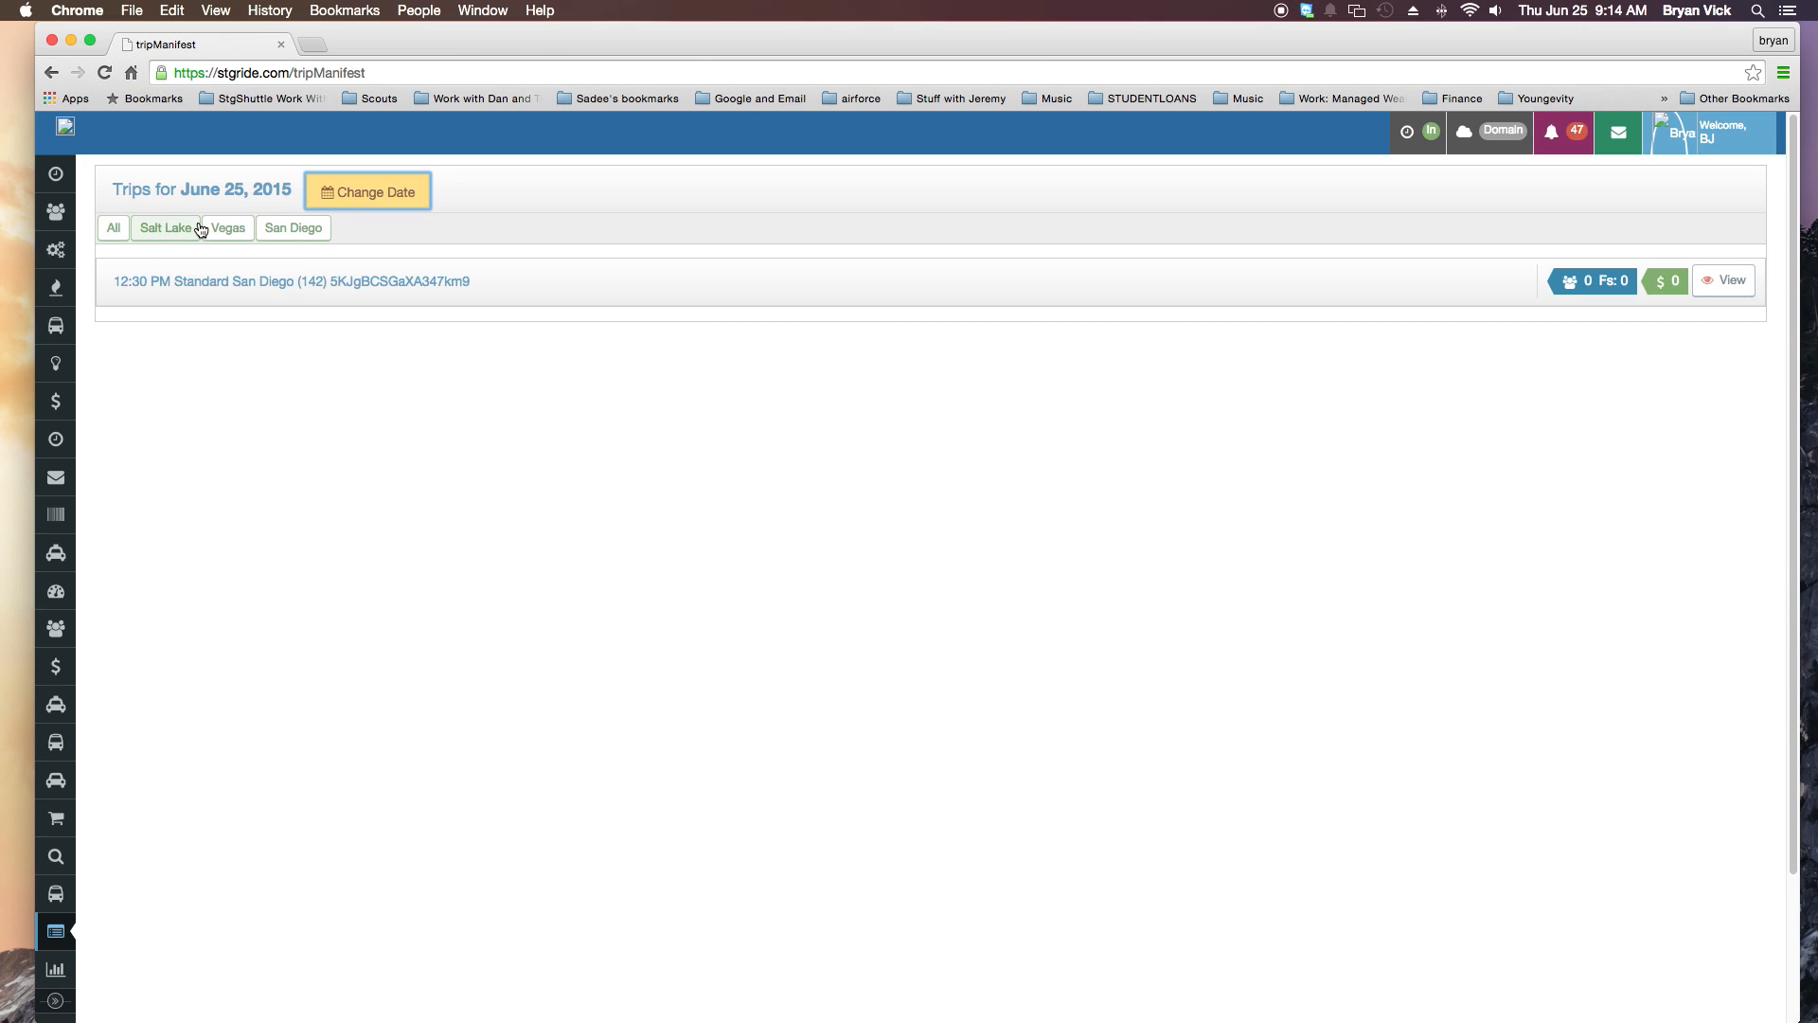
- Switch the trip list through the Salt Lake and San Diego filters, finishing with only the Vegas trips
left_click(233, 229)
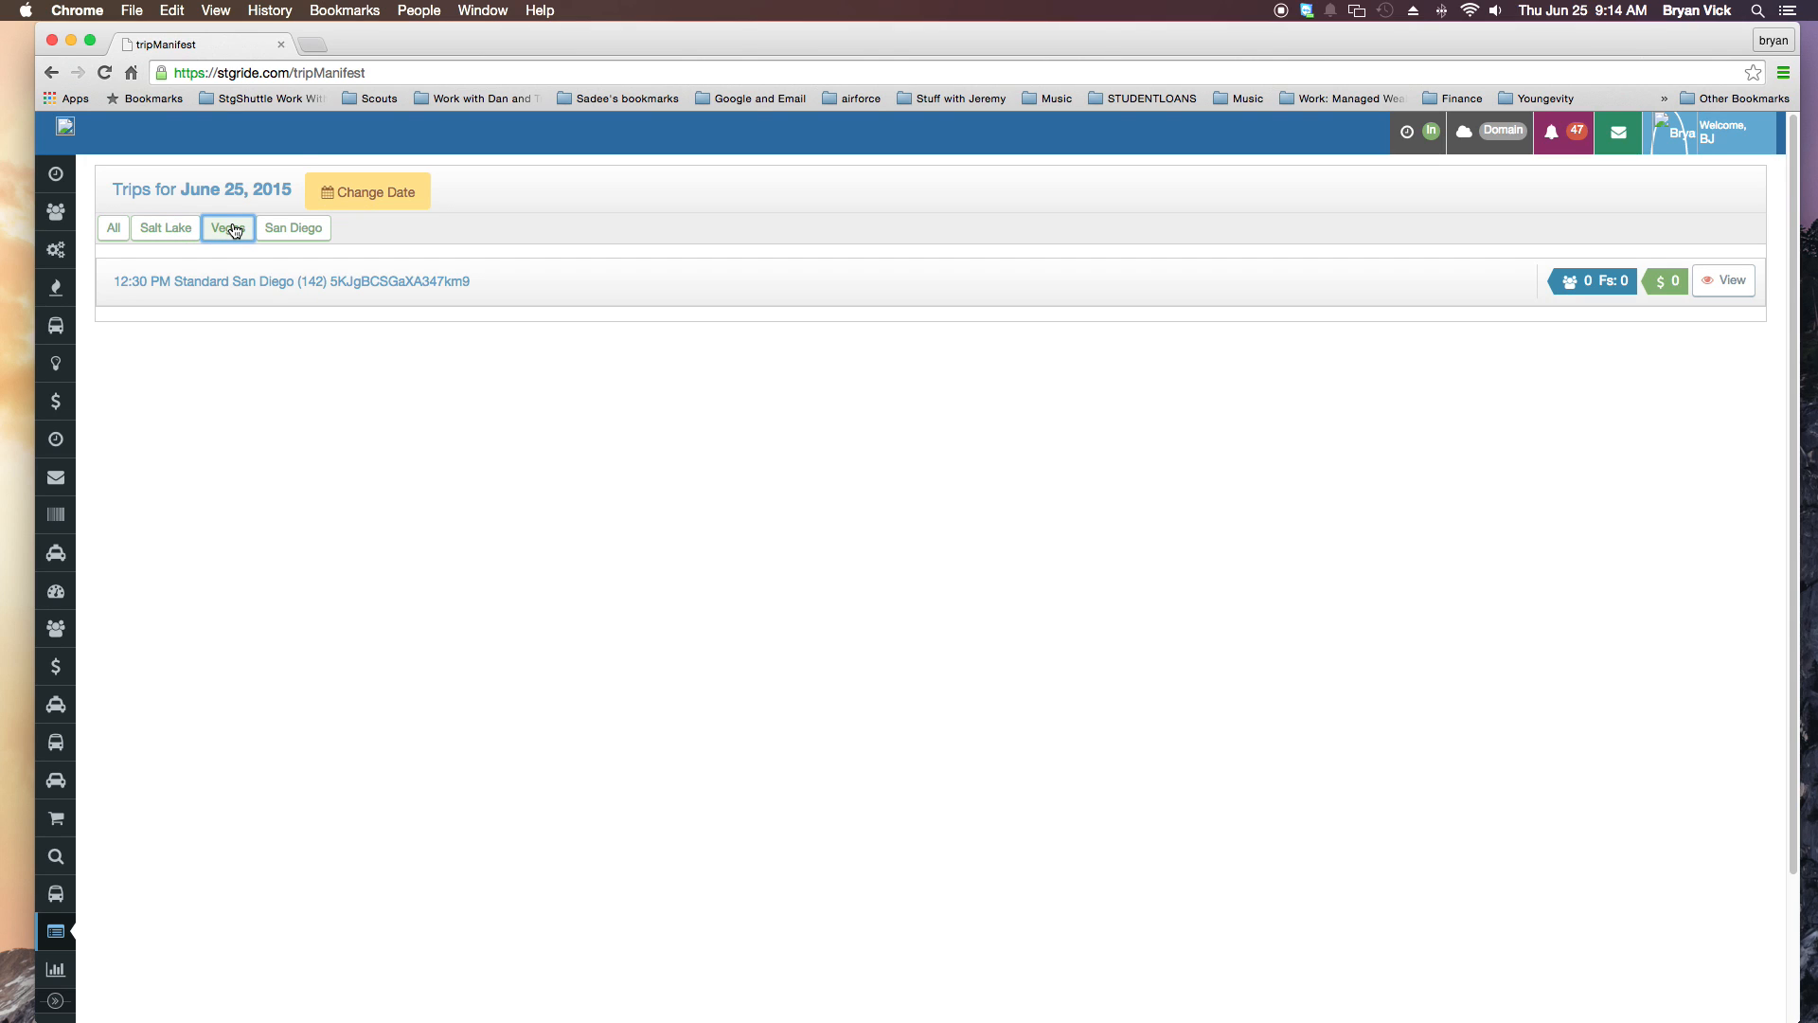
left_click(175, 229)
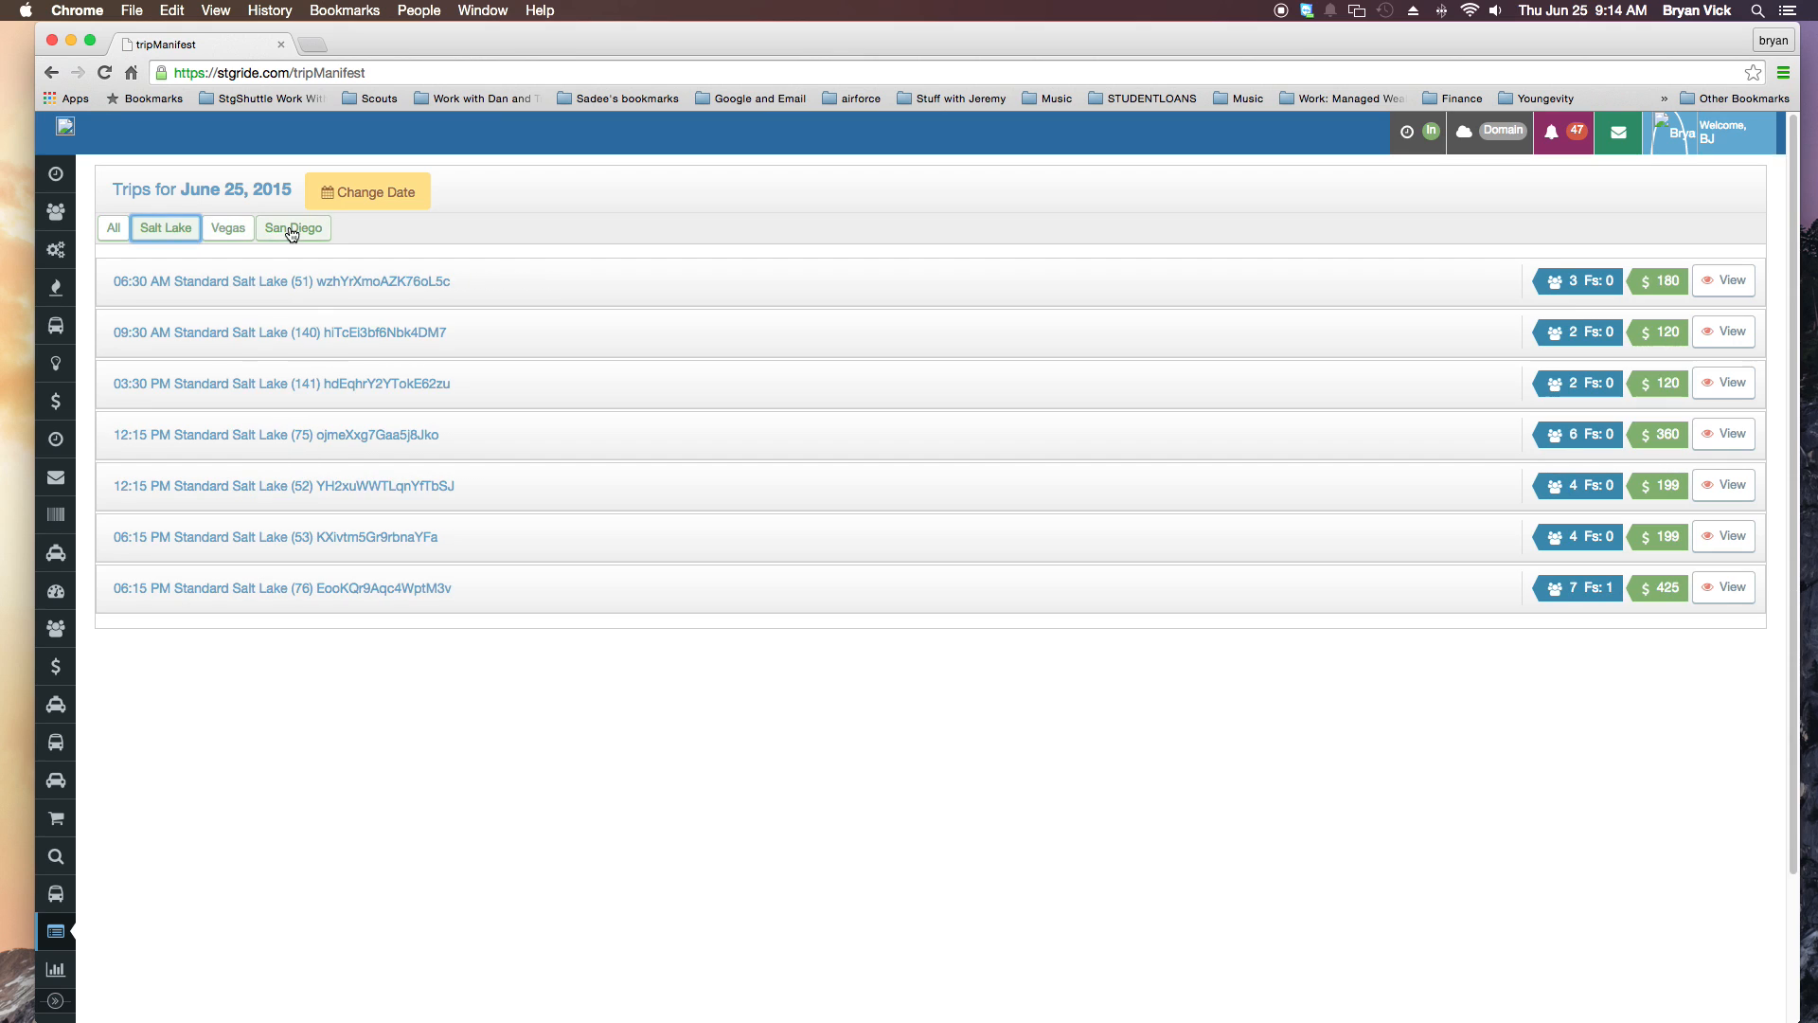
left_click(291, 229)
left_click(228, 235)
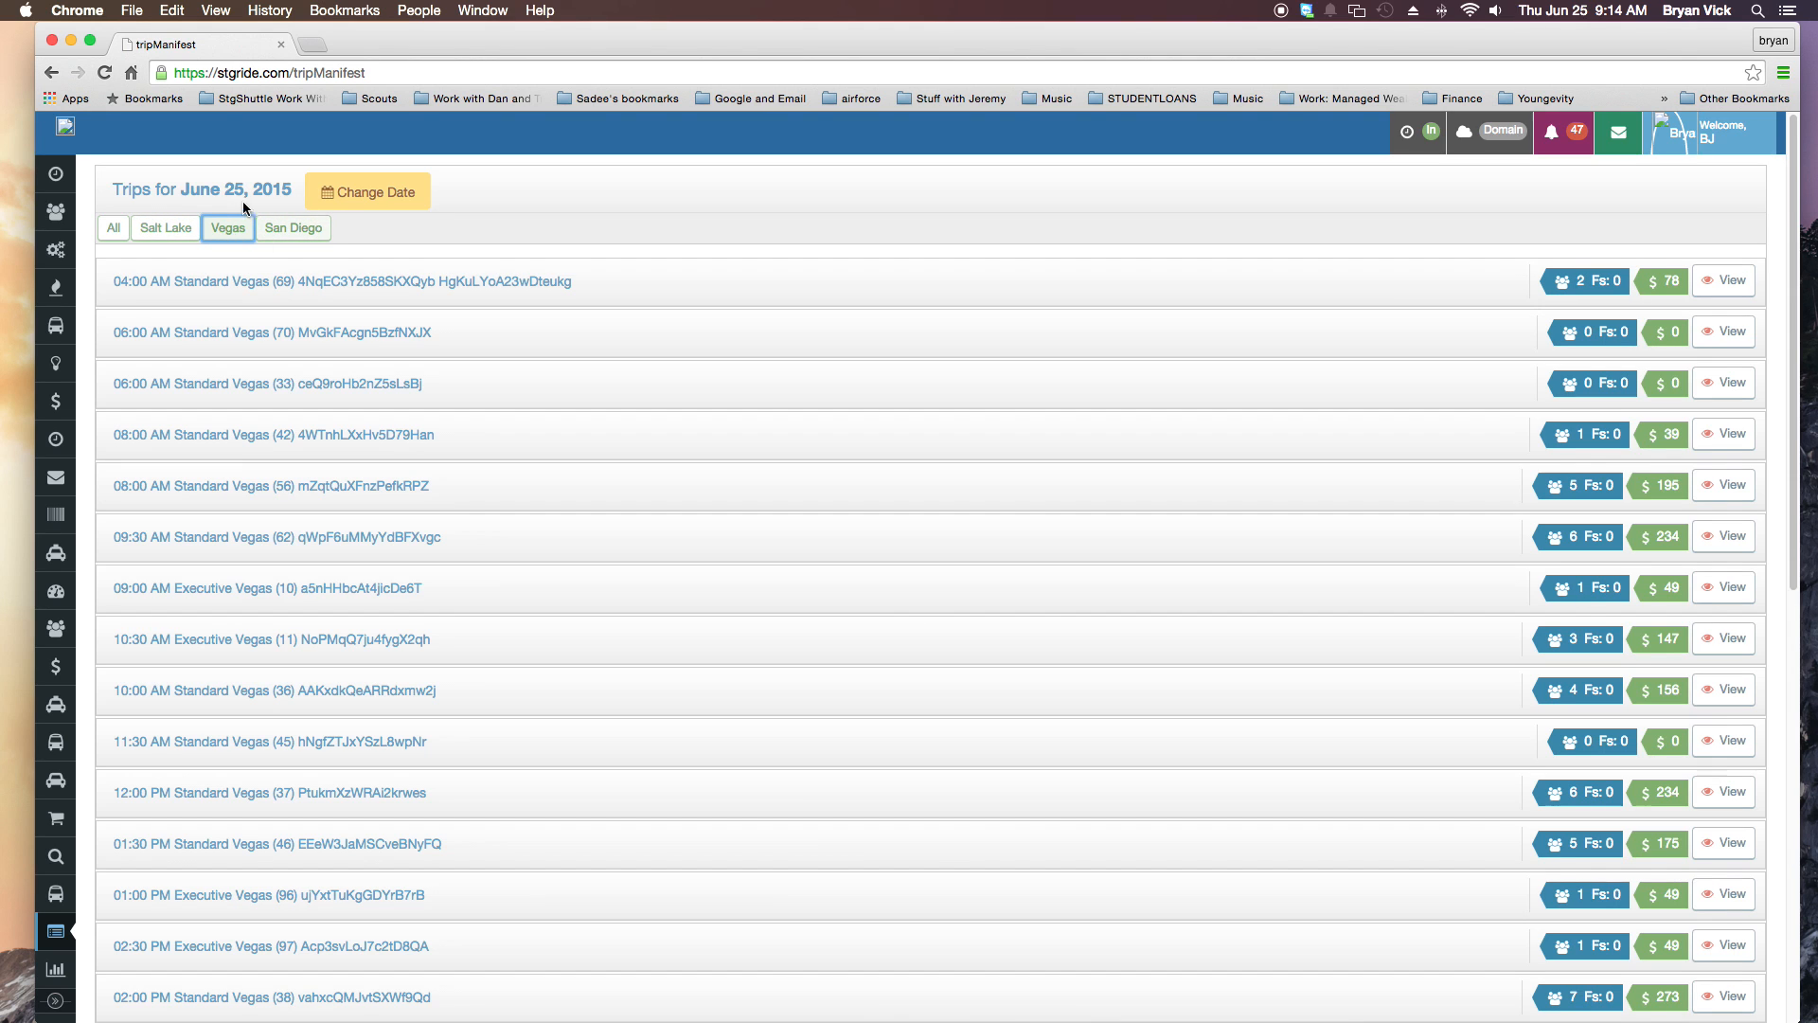
- Examine the full list of Vegas trips, including departure times, service types, passenger counts and amounts
scroll(231, 396, "down", 2)
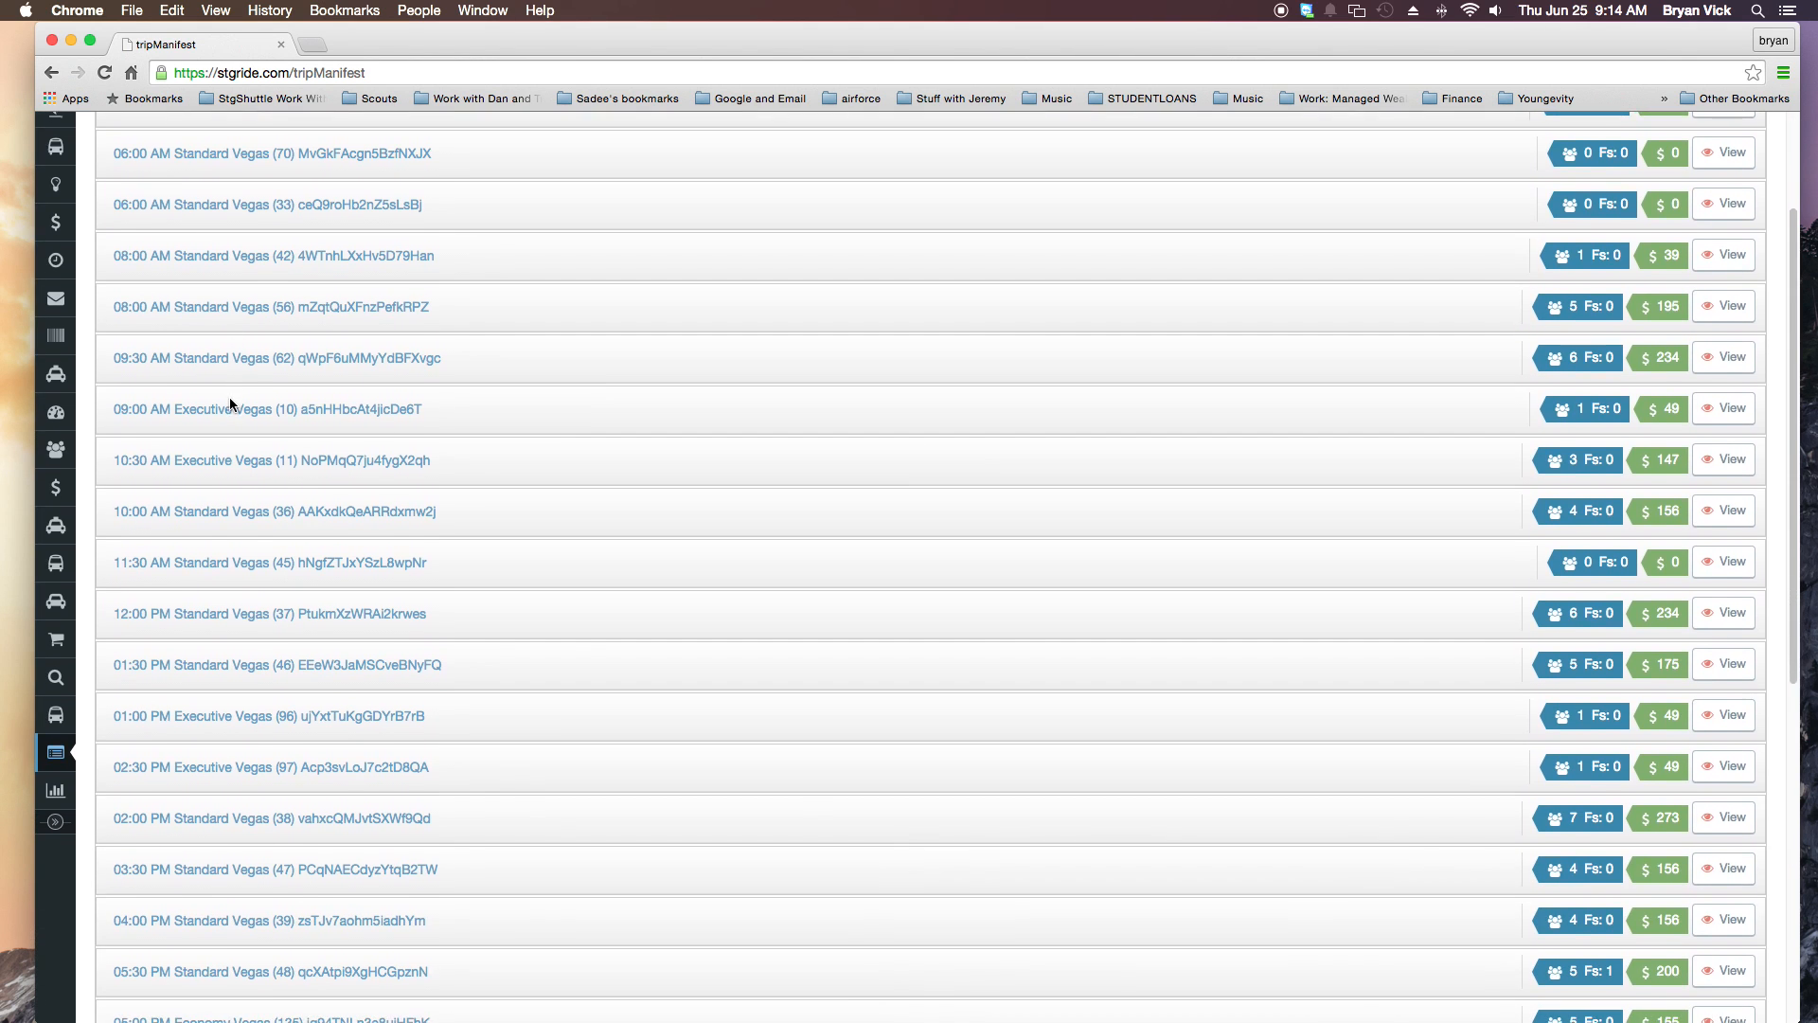
scroll(203, 385, "up", 2)
scroll(145, 377, "down", 1)
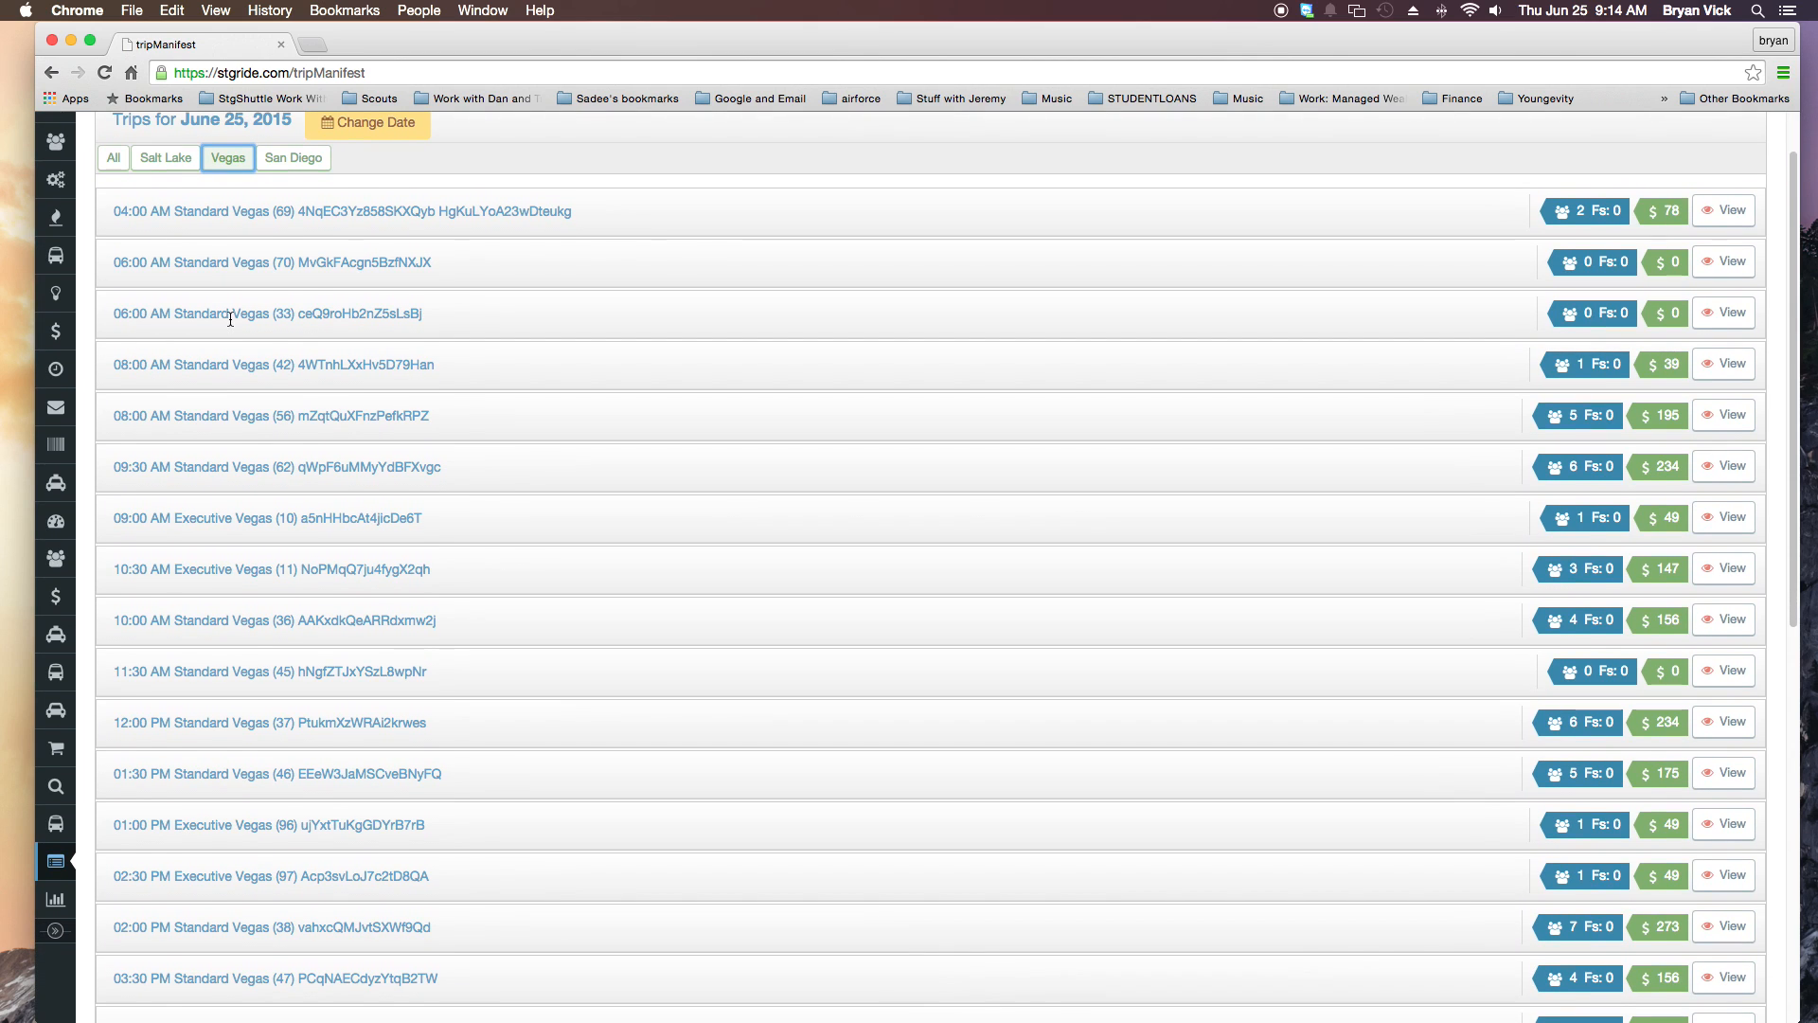
scroll(223, 320, "down", 3)
scroll(231, 325, "down", 10)
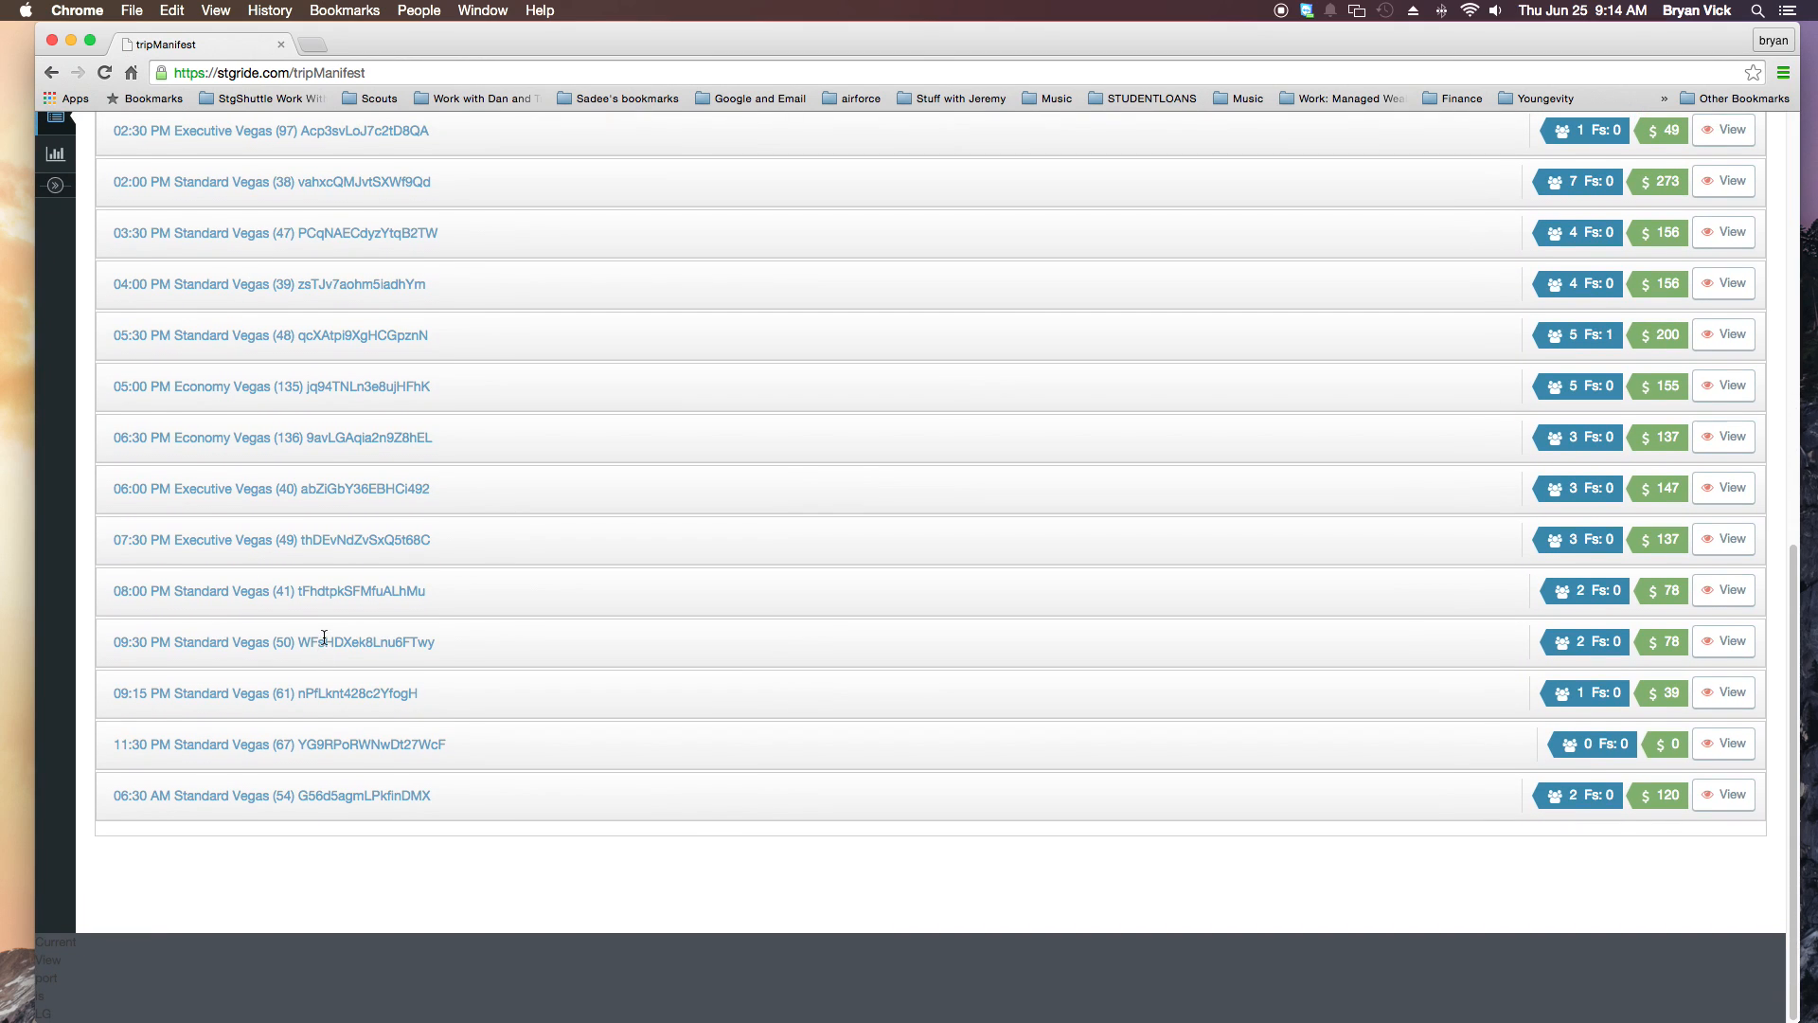
scroll(191, 201, "up", 12)
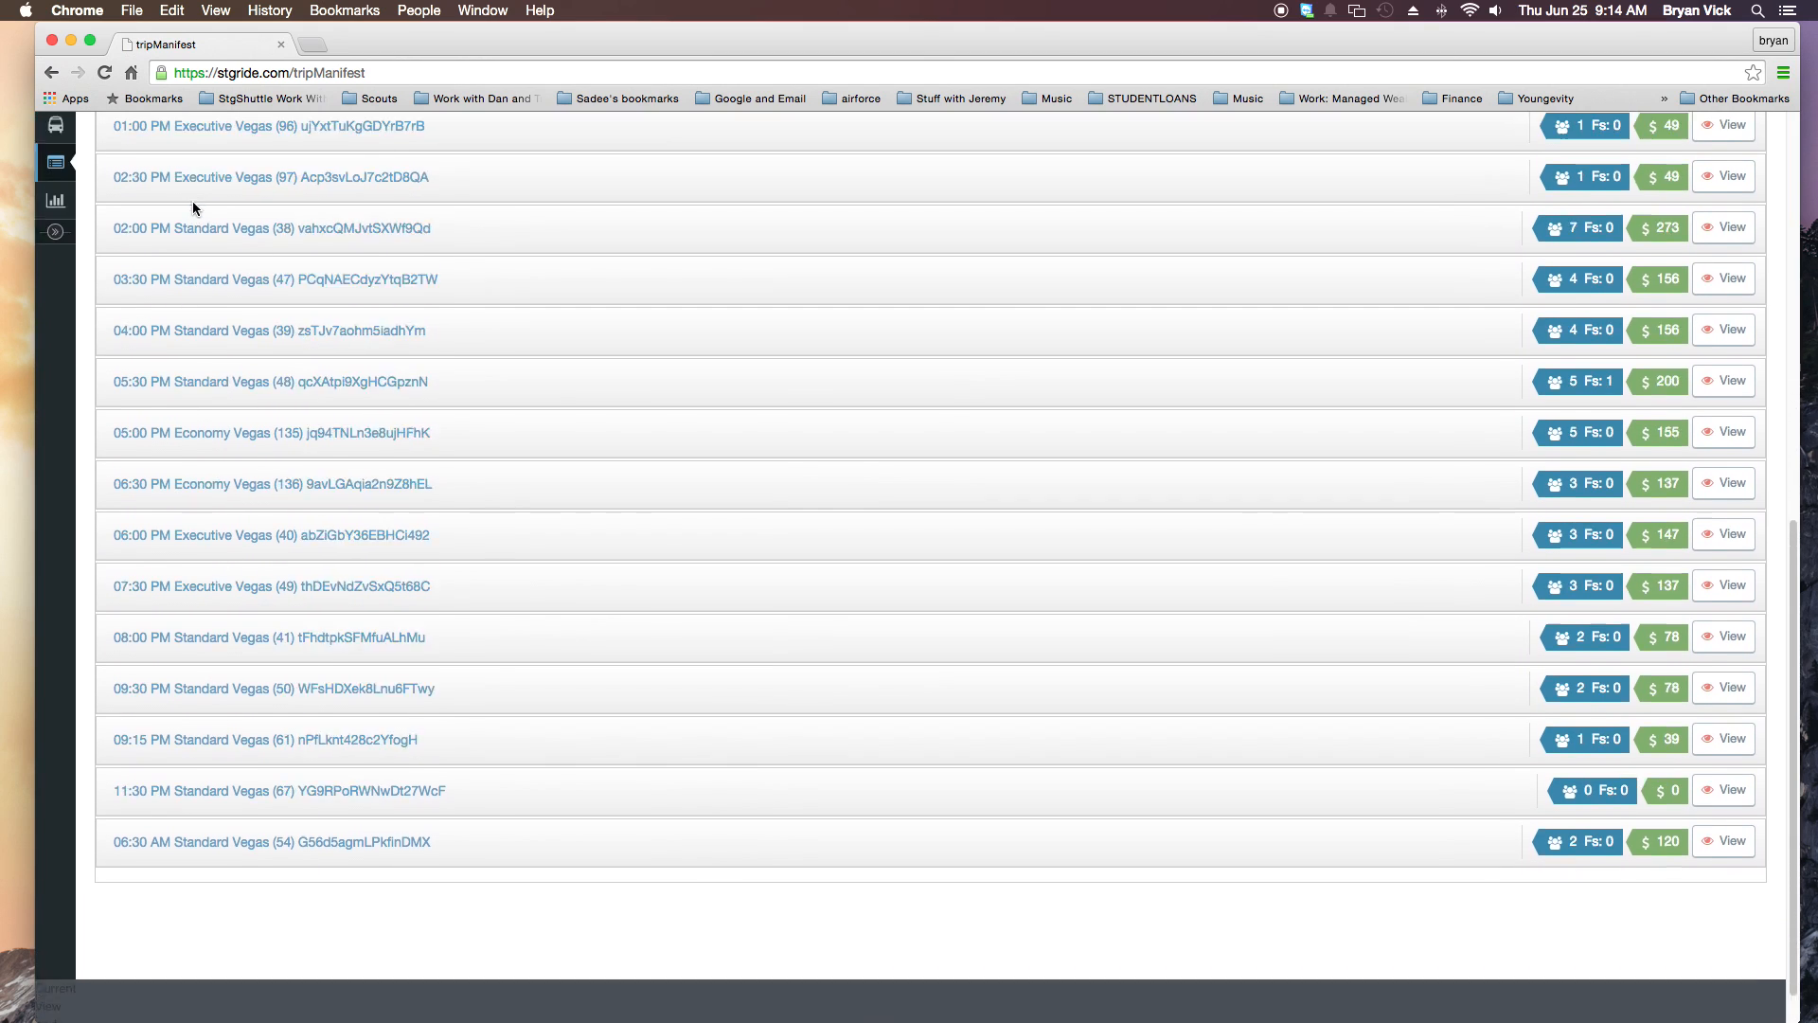
scroll(191, 218, "down", 4)
scroll(191, 217, "down", 5)
scroll(192, 223, "up", 10)
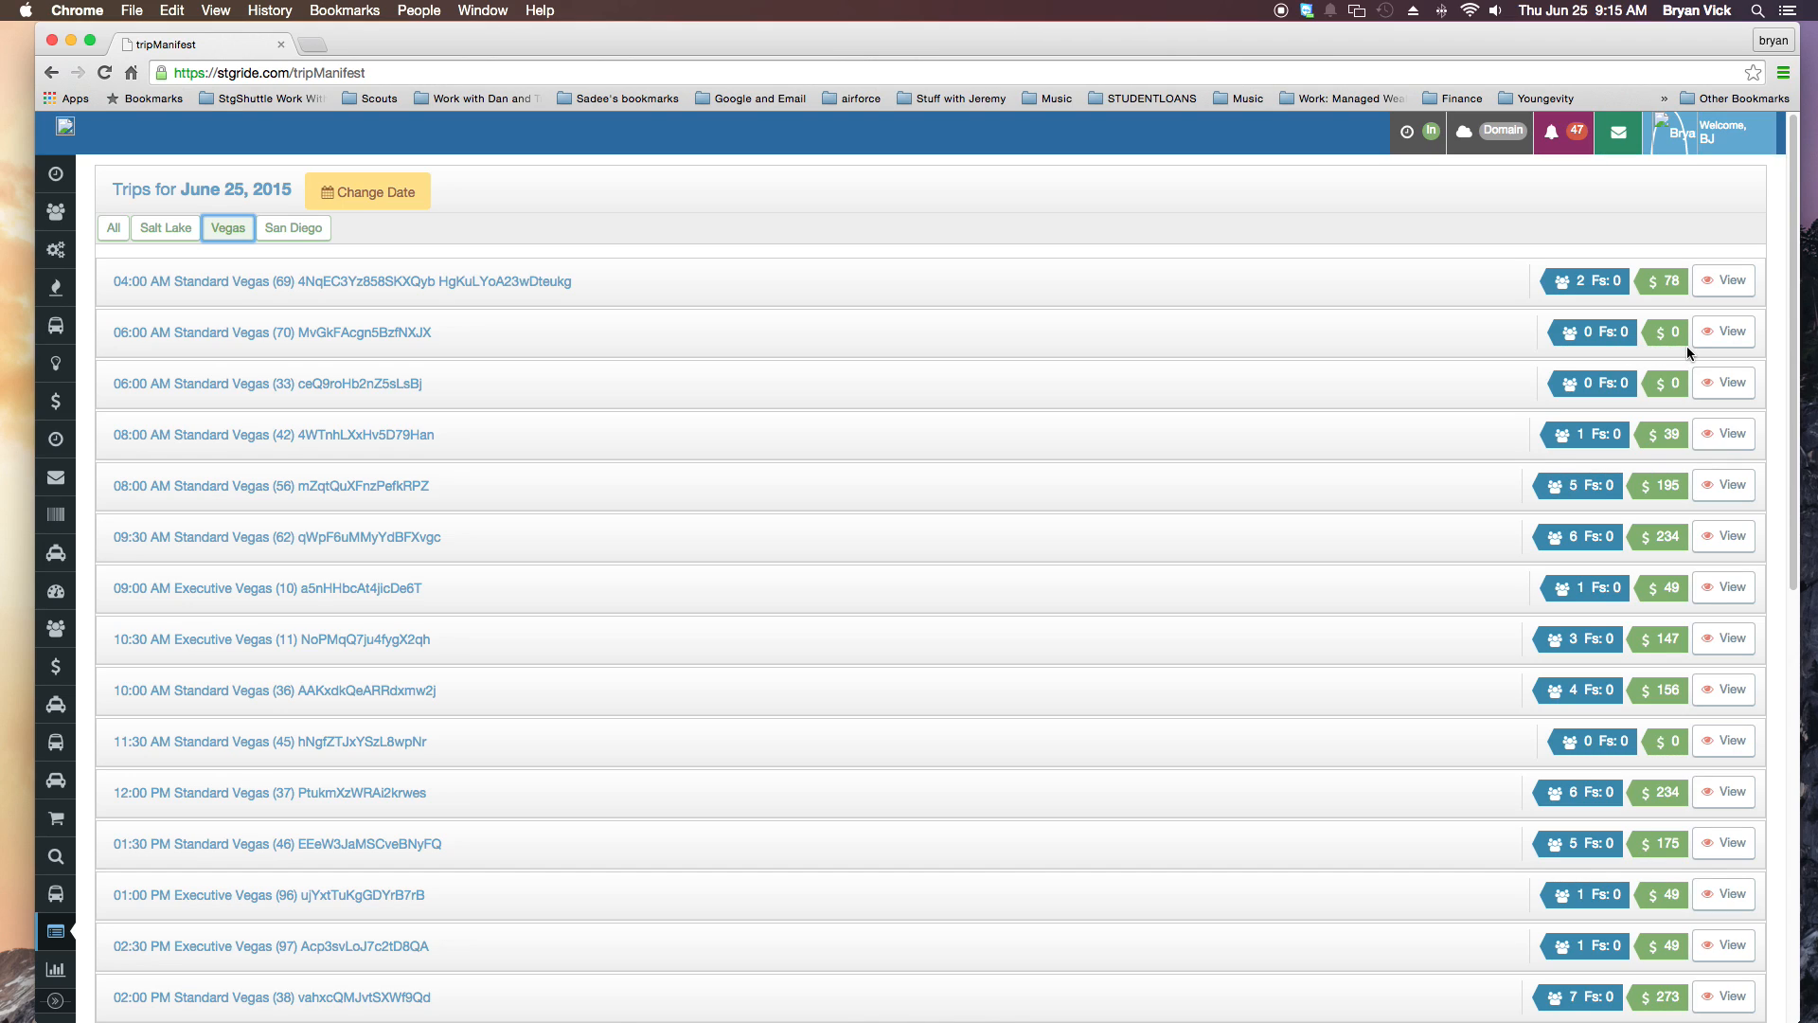
- Try viewing the 06:00 AM Standard Vegas (70) trip, and open the details of the 08:00 AM Standard Vegas (42) trip
left_click(1724, 331)
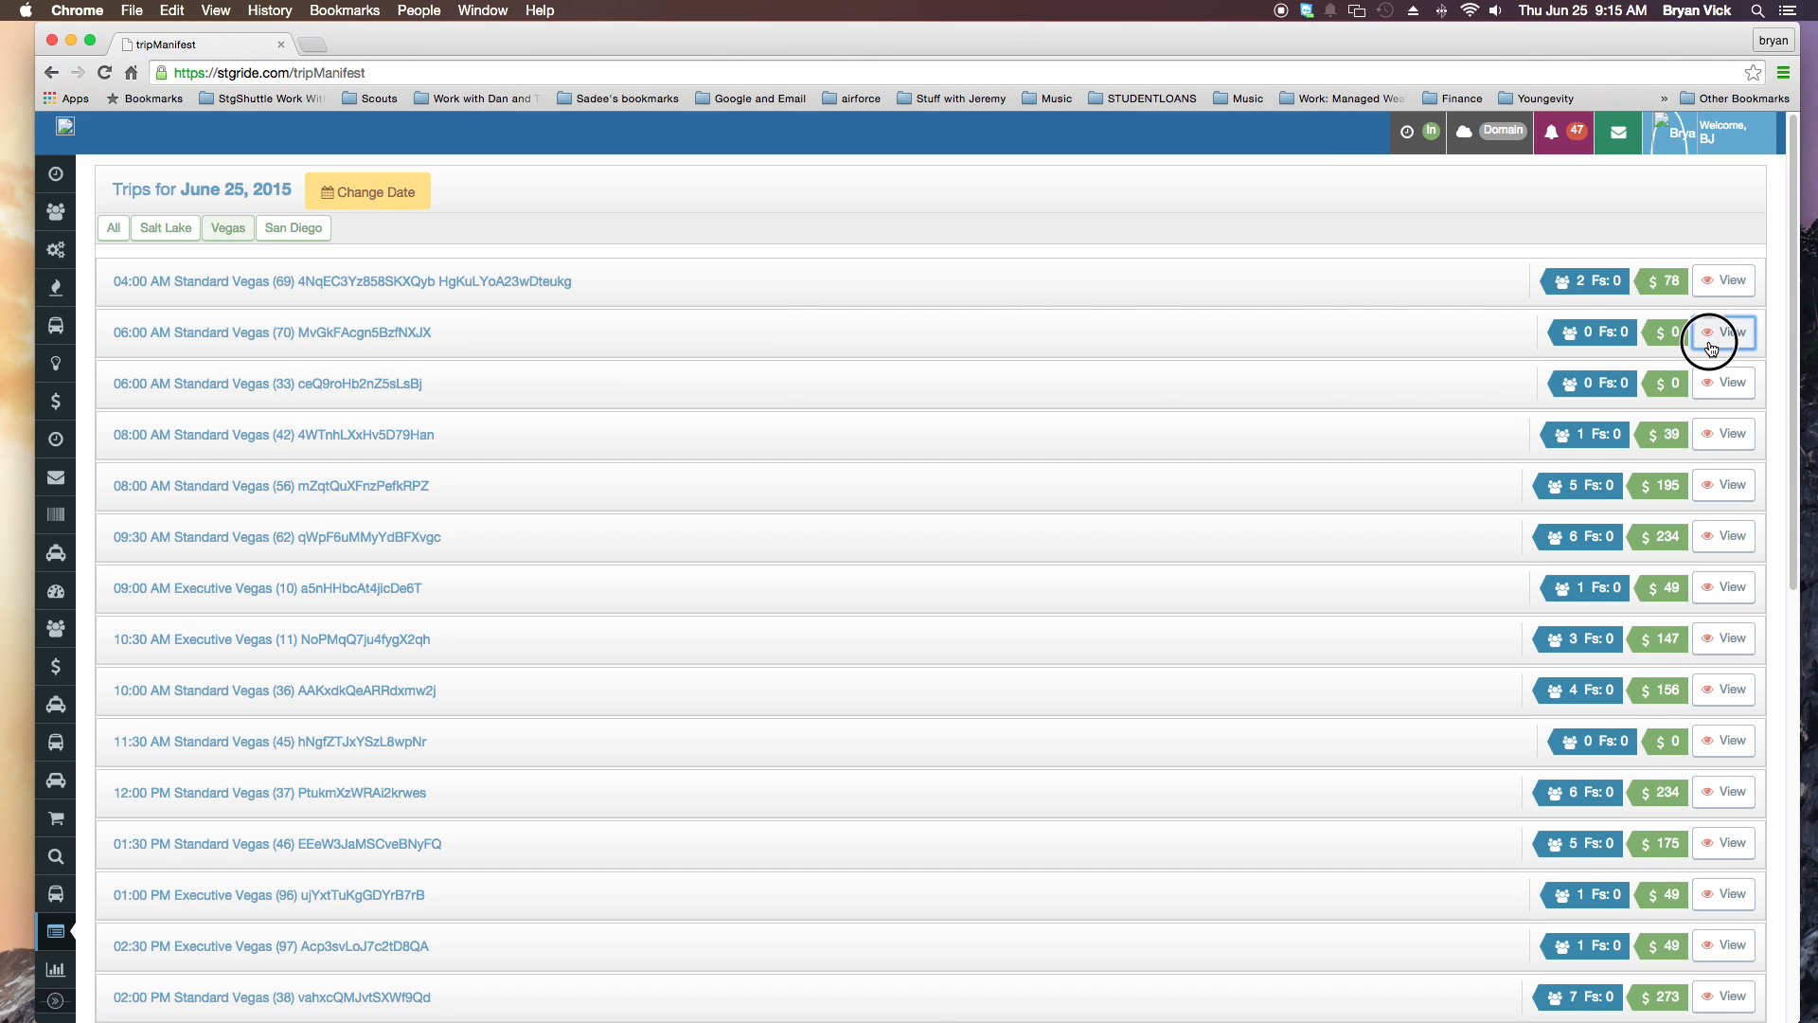
left_click(1724, 331)
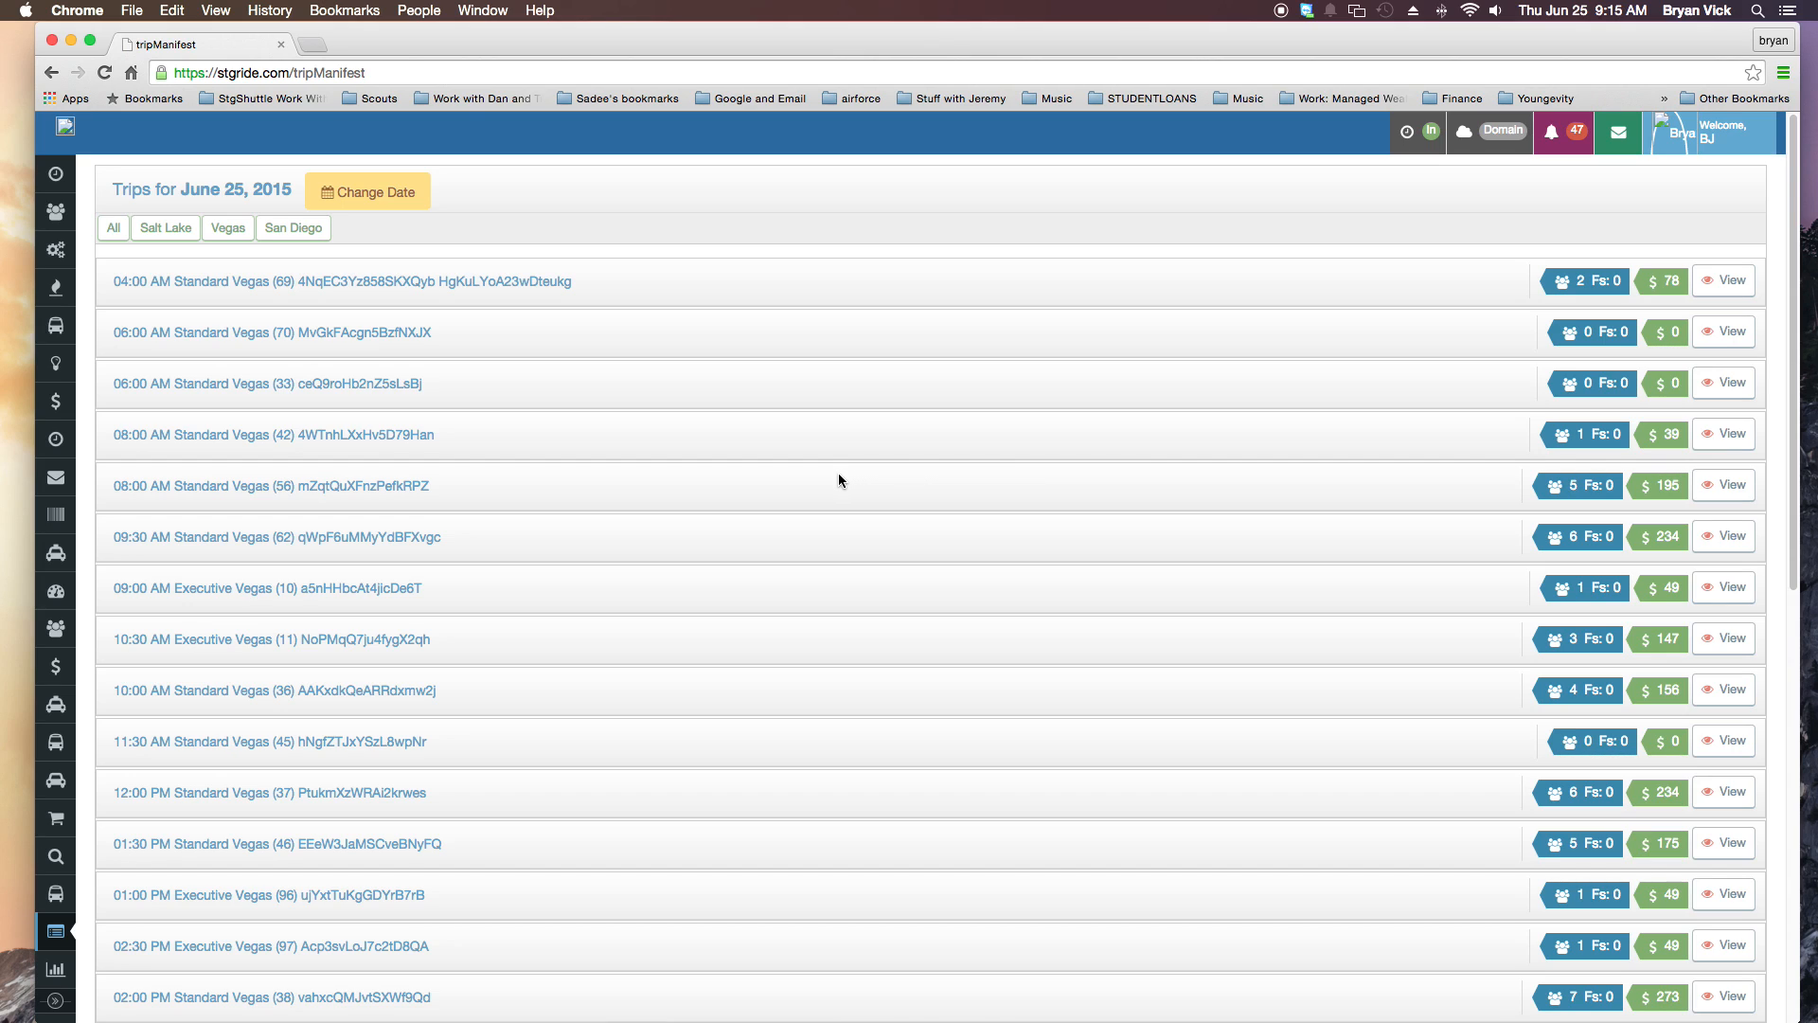
left_click(1749, 447)
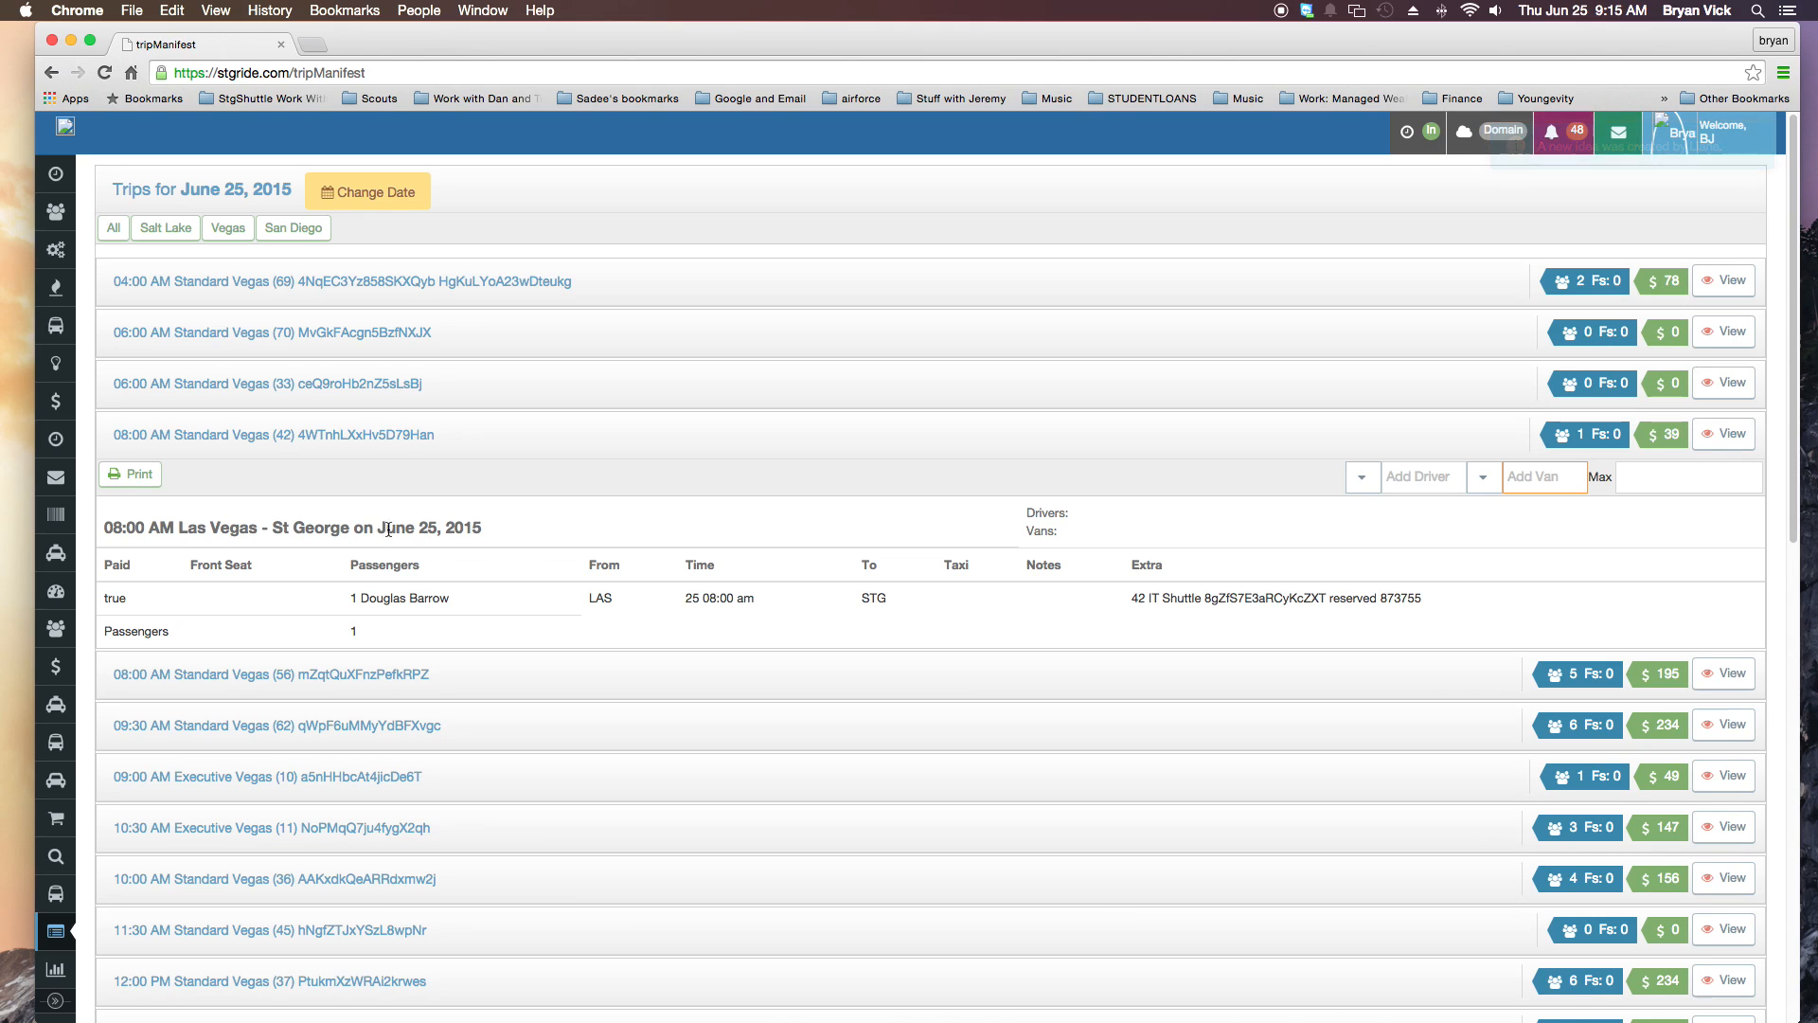
- Check the open trip's route heading, open the 08:00 AM Standard Vegas (56) trip for comparison, and collapse the 08:00 AM Standard Vegas (42) trip
left_click_drag(178, 527, 355, 535)
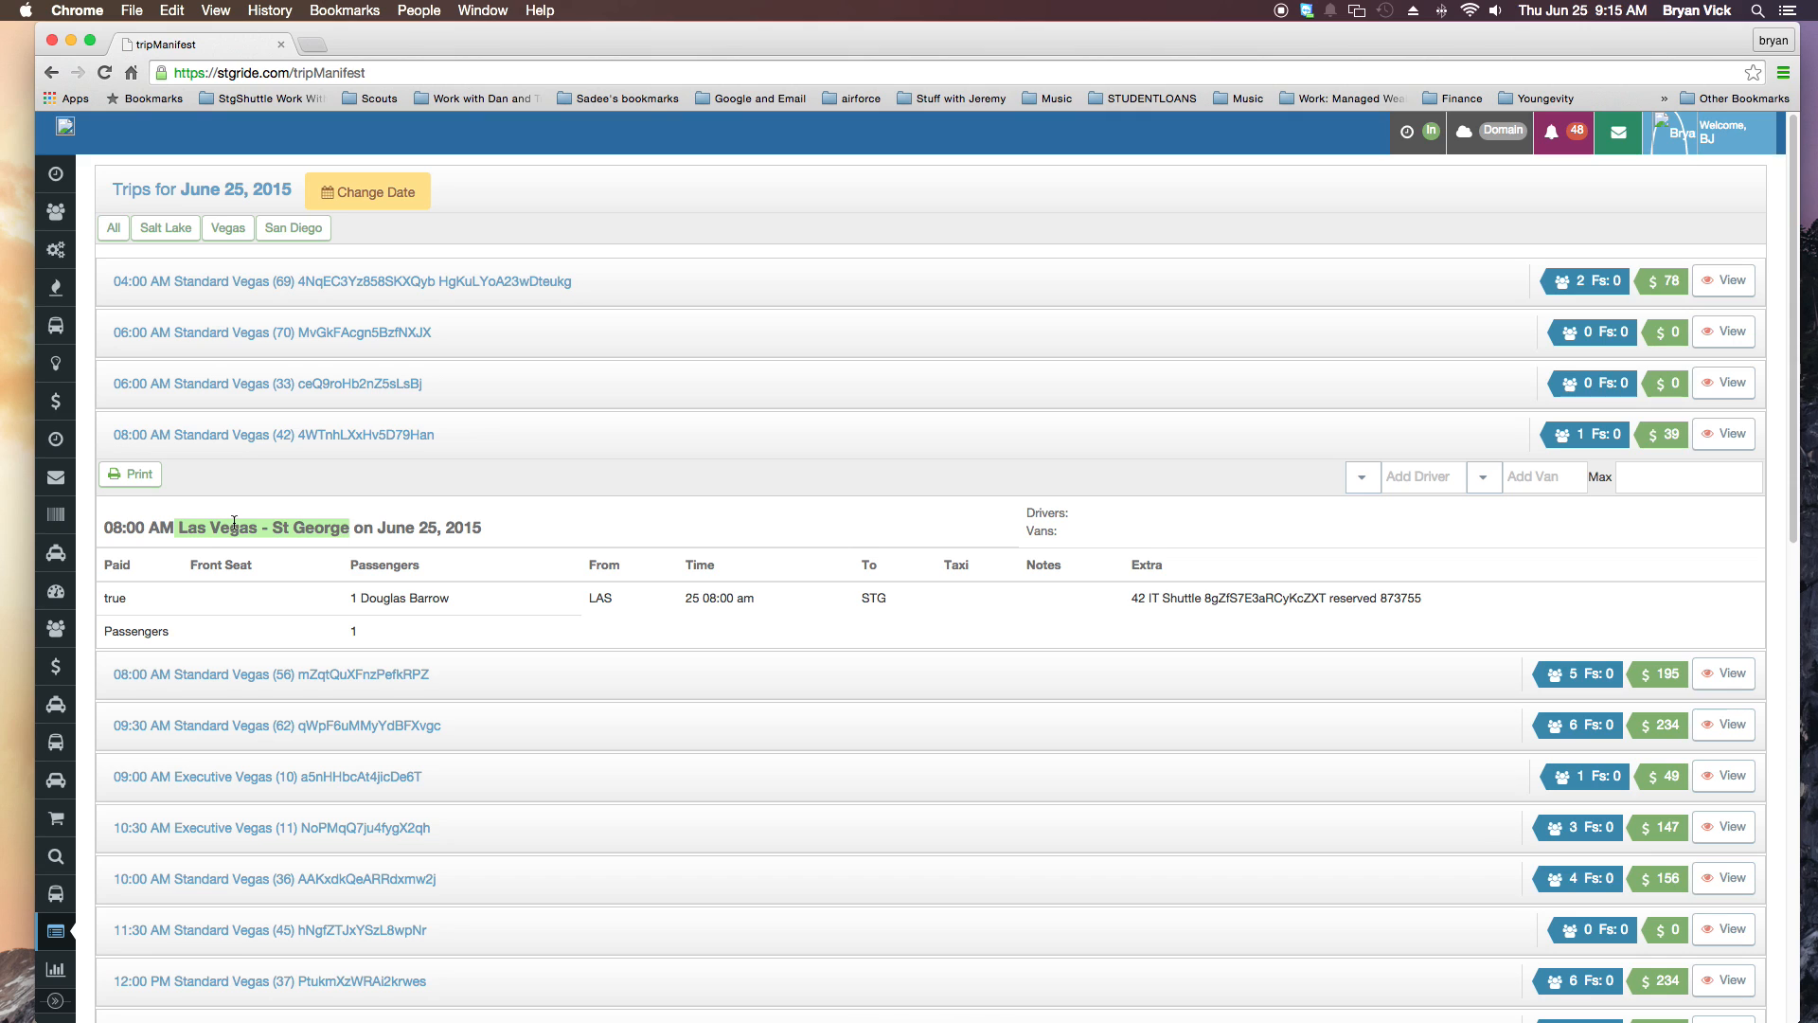
left_click(1712, 675)
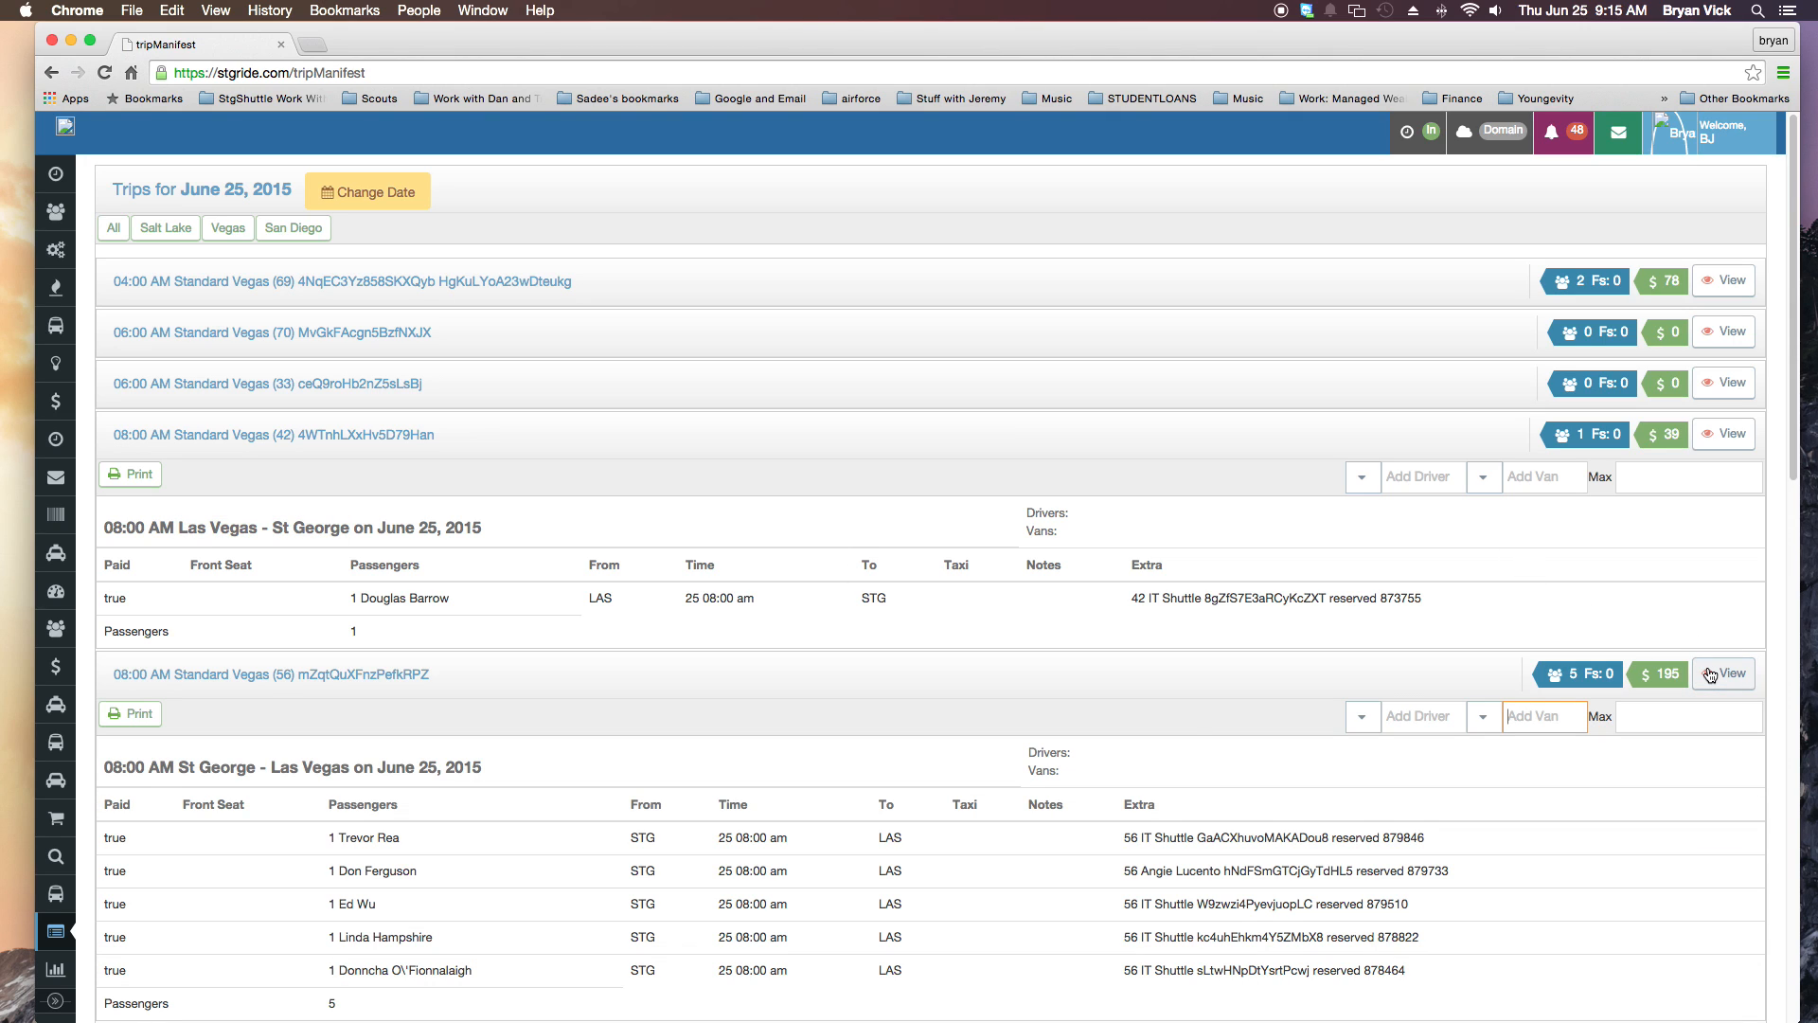
scroll(1066, 697, "down", 3)
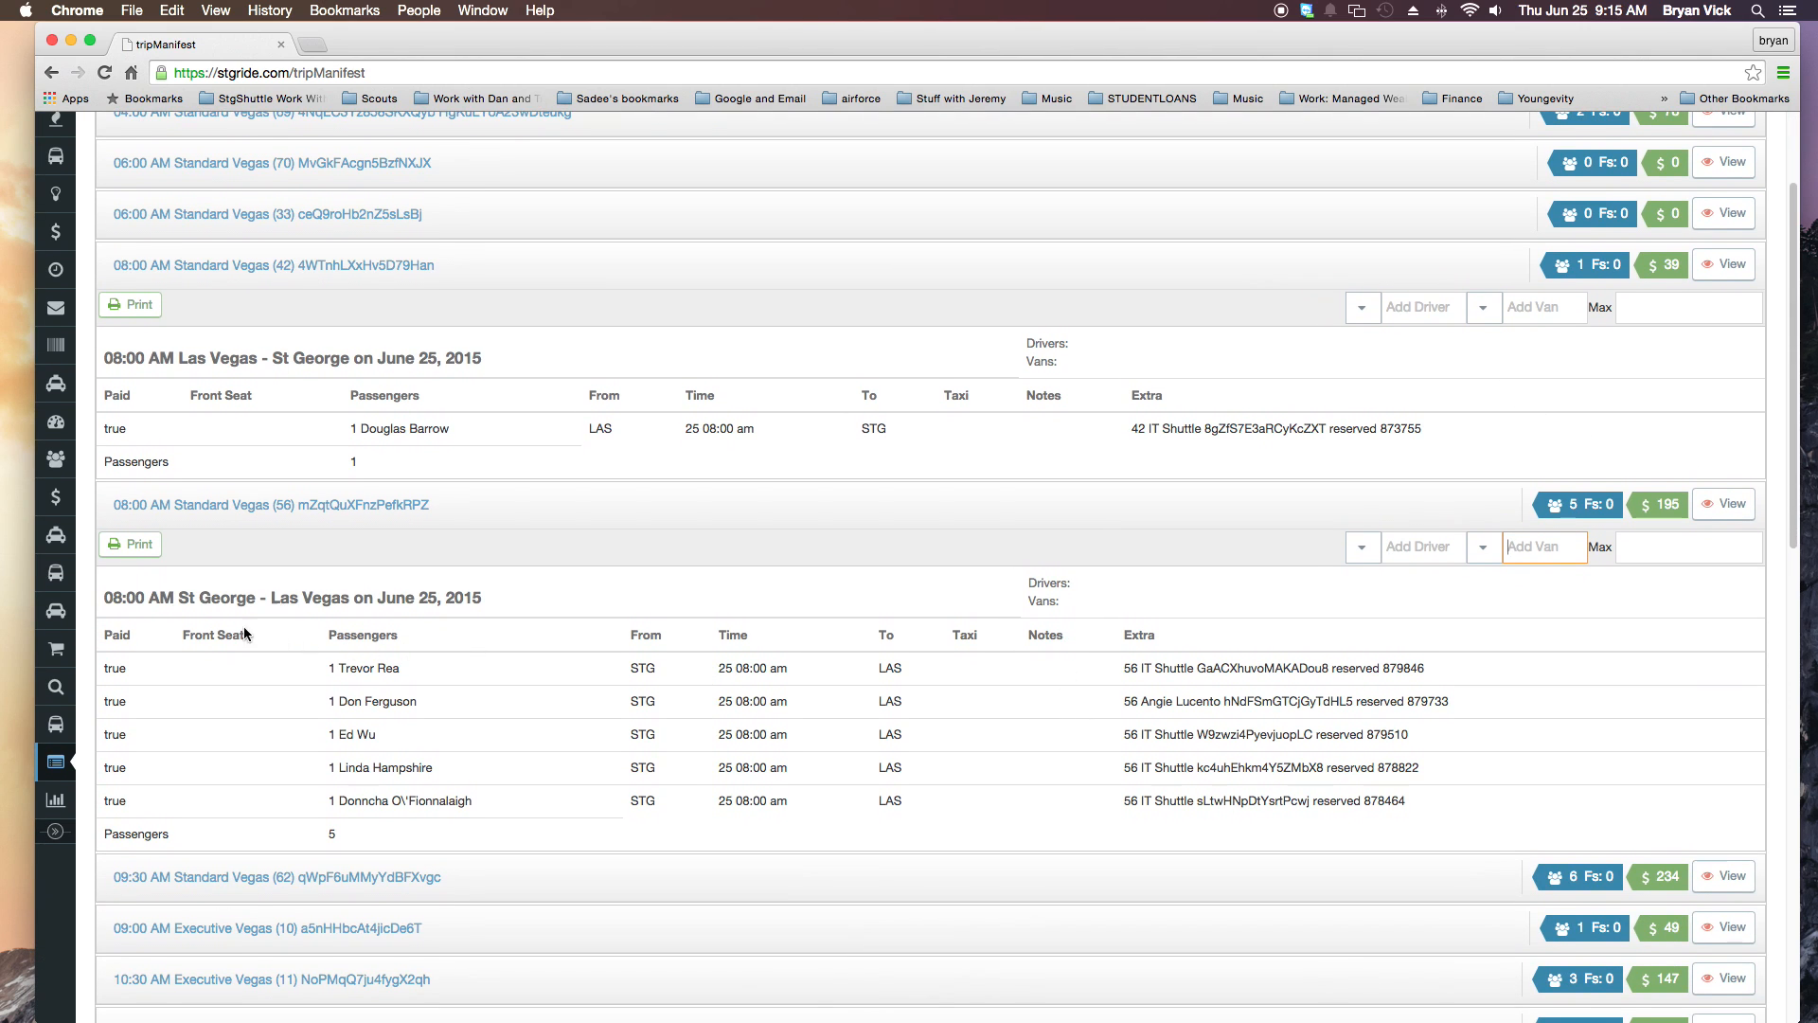
left_click(1735, 270)
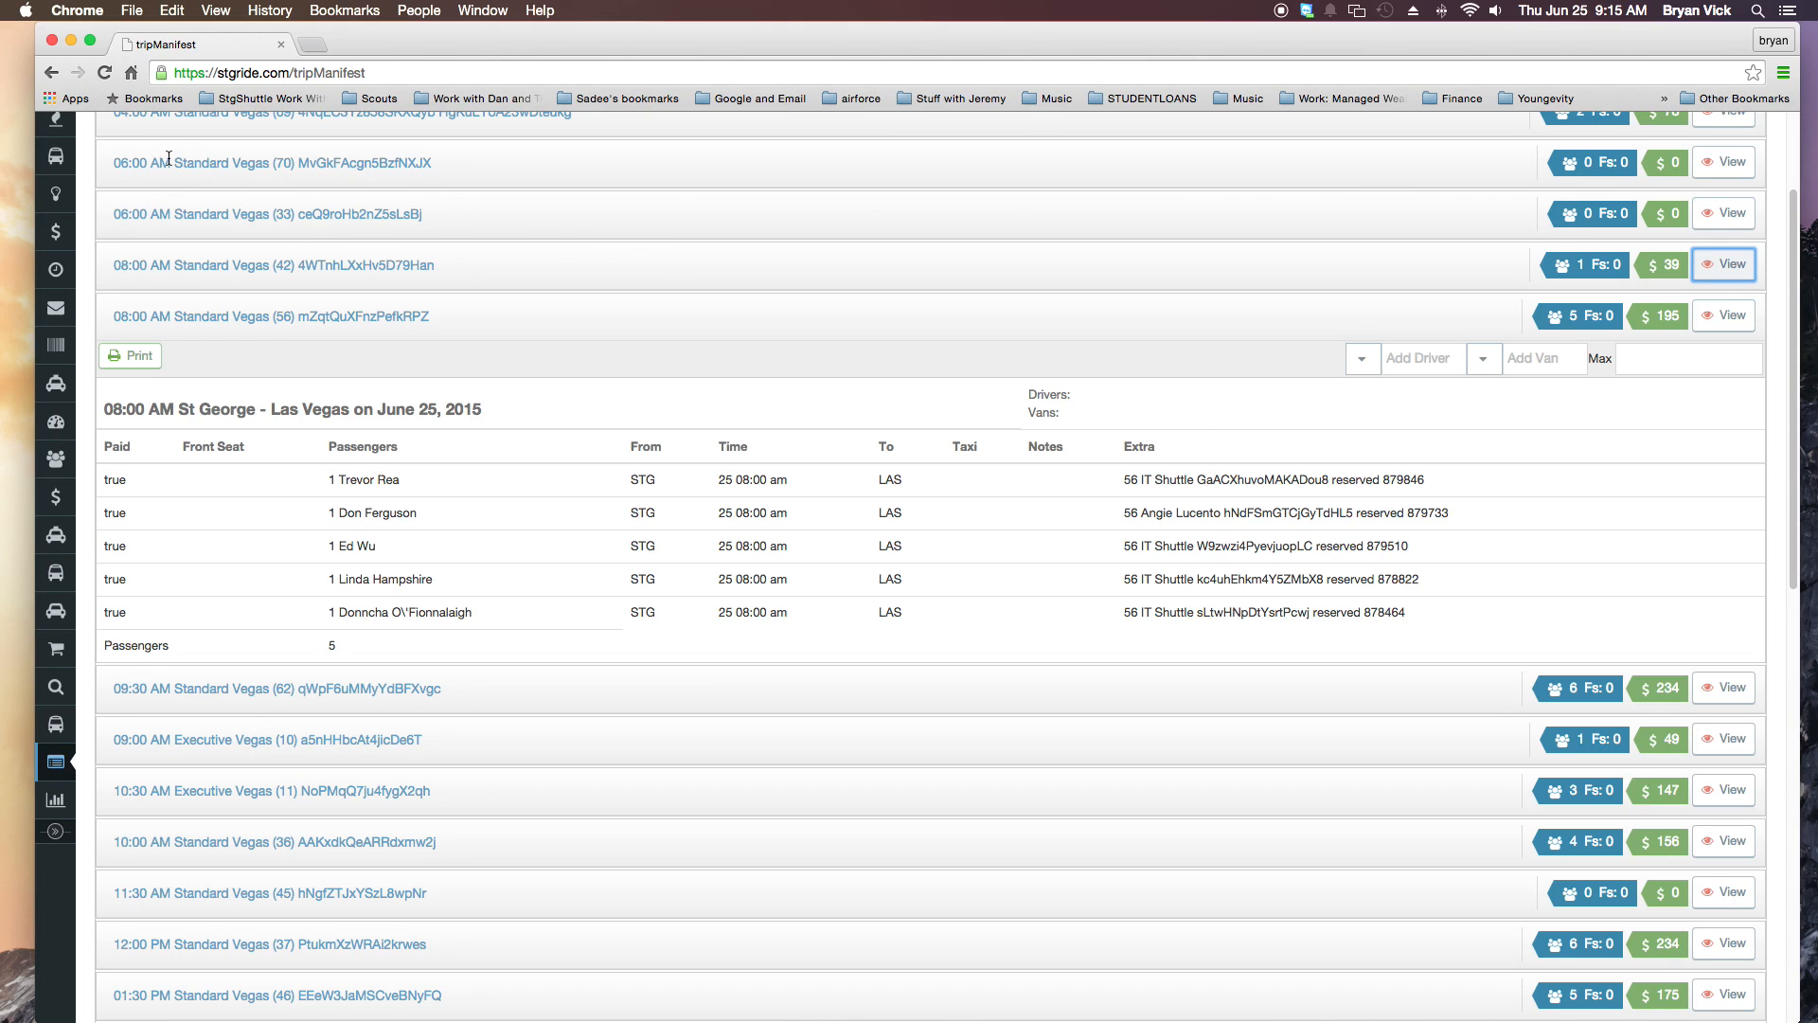
- Compare the route directions of the 06:00 AM Standard Vegas (70) and (33) trips, leaving all trip details collapsed
left_click(1727, 165)
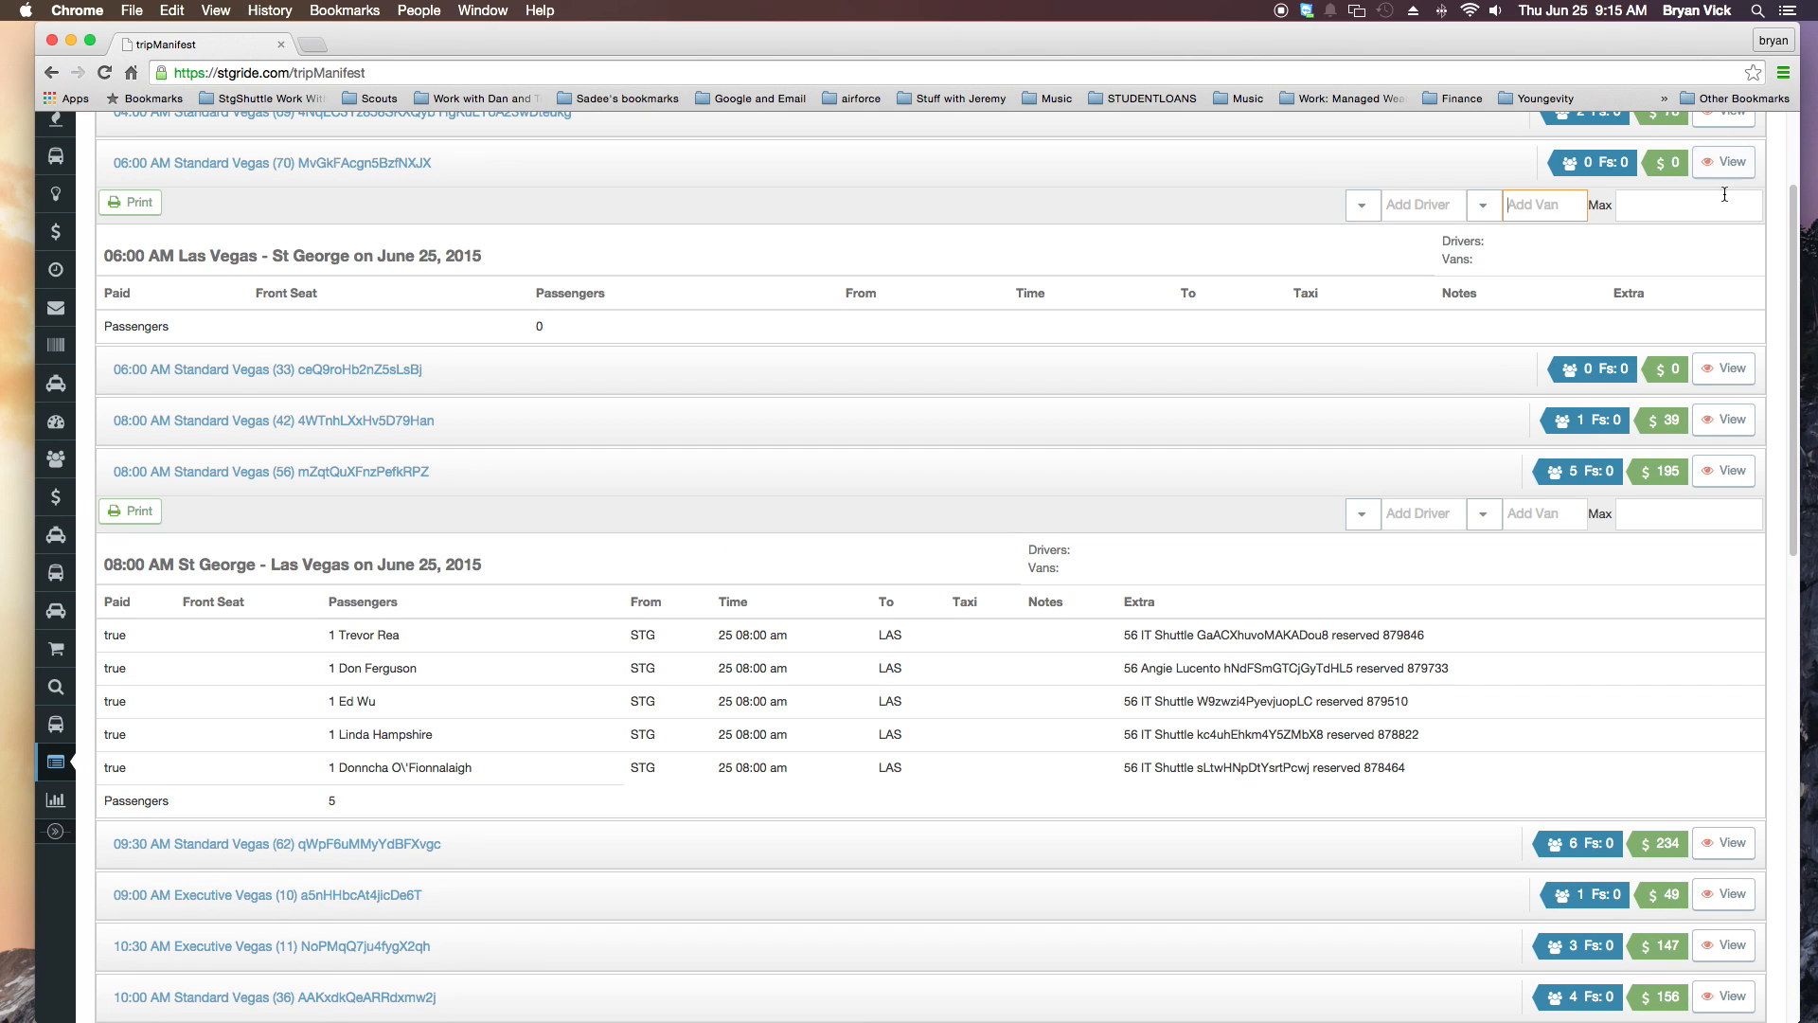
left_click(1730, 471)
left_click(1726, 373)
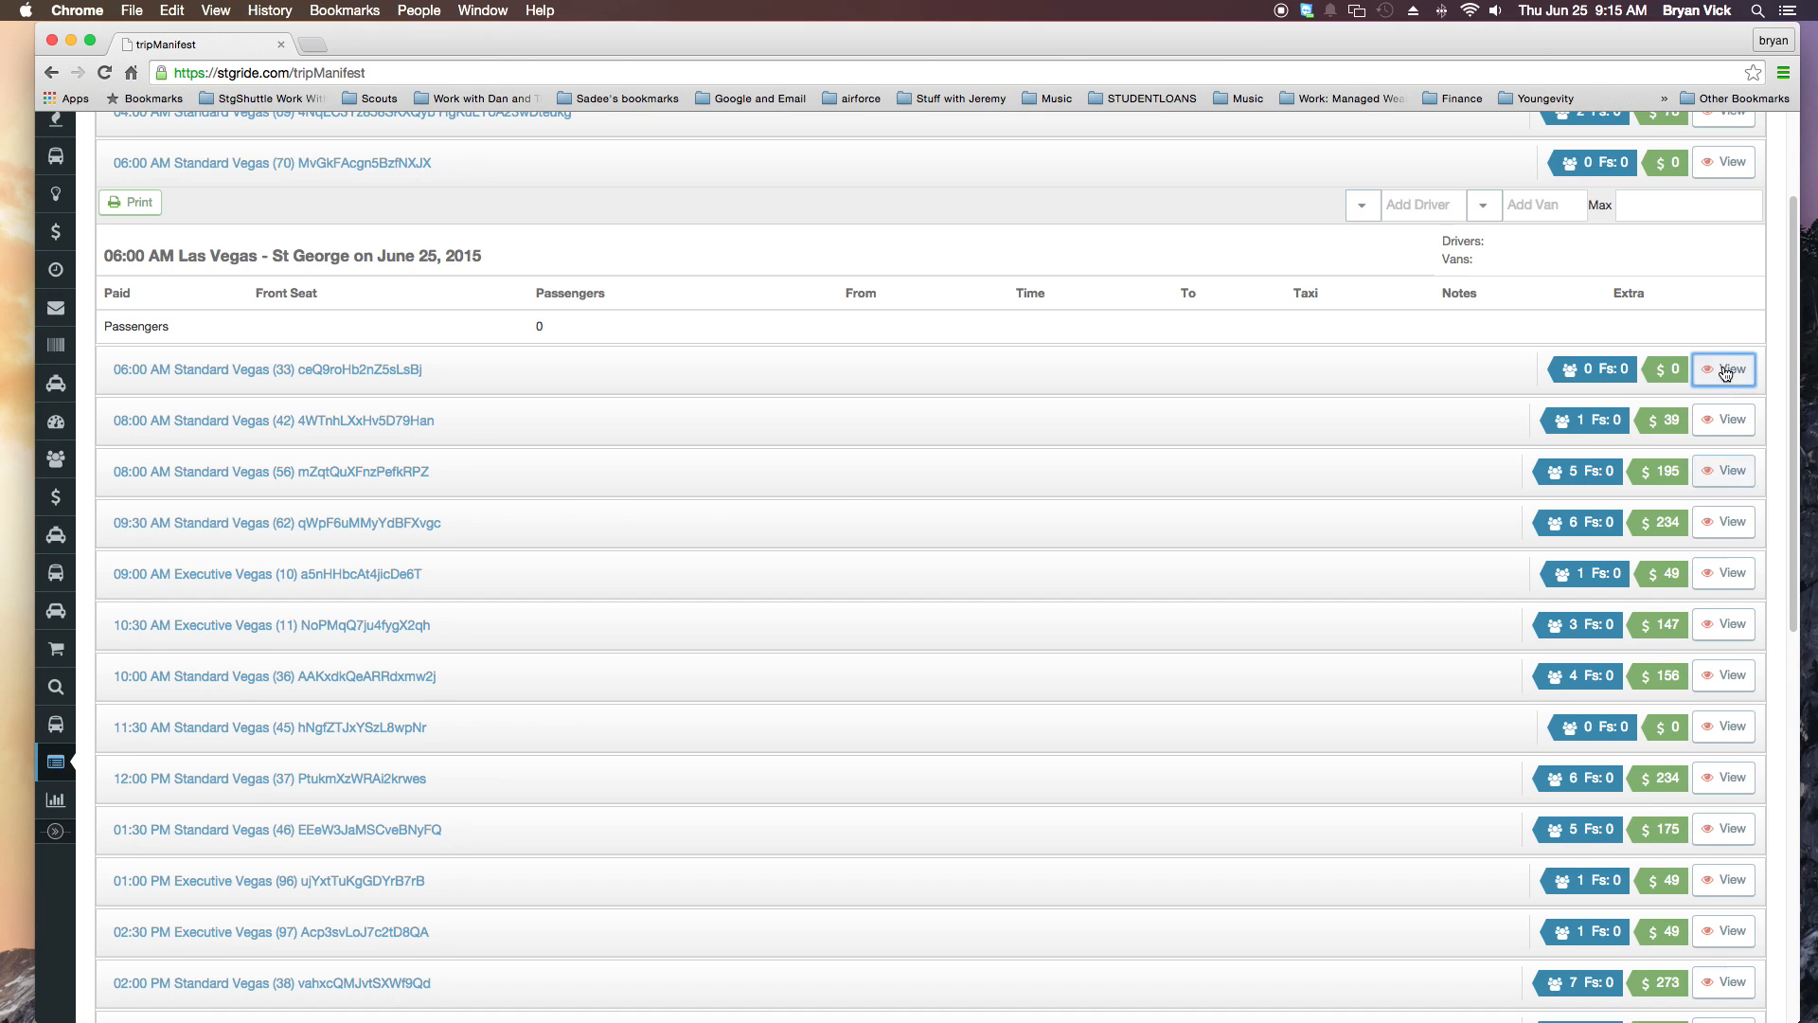
left_click_drag(177, 463, 268, 478)
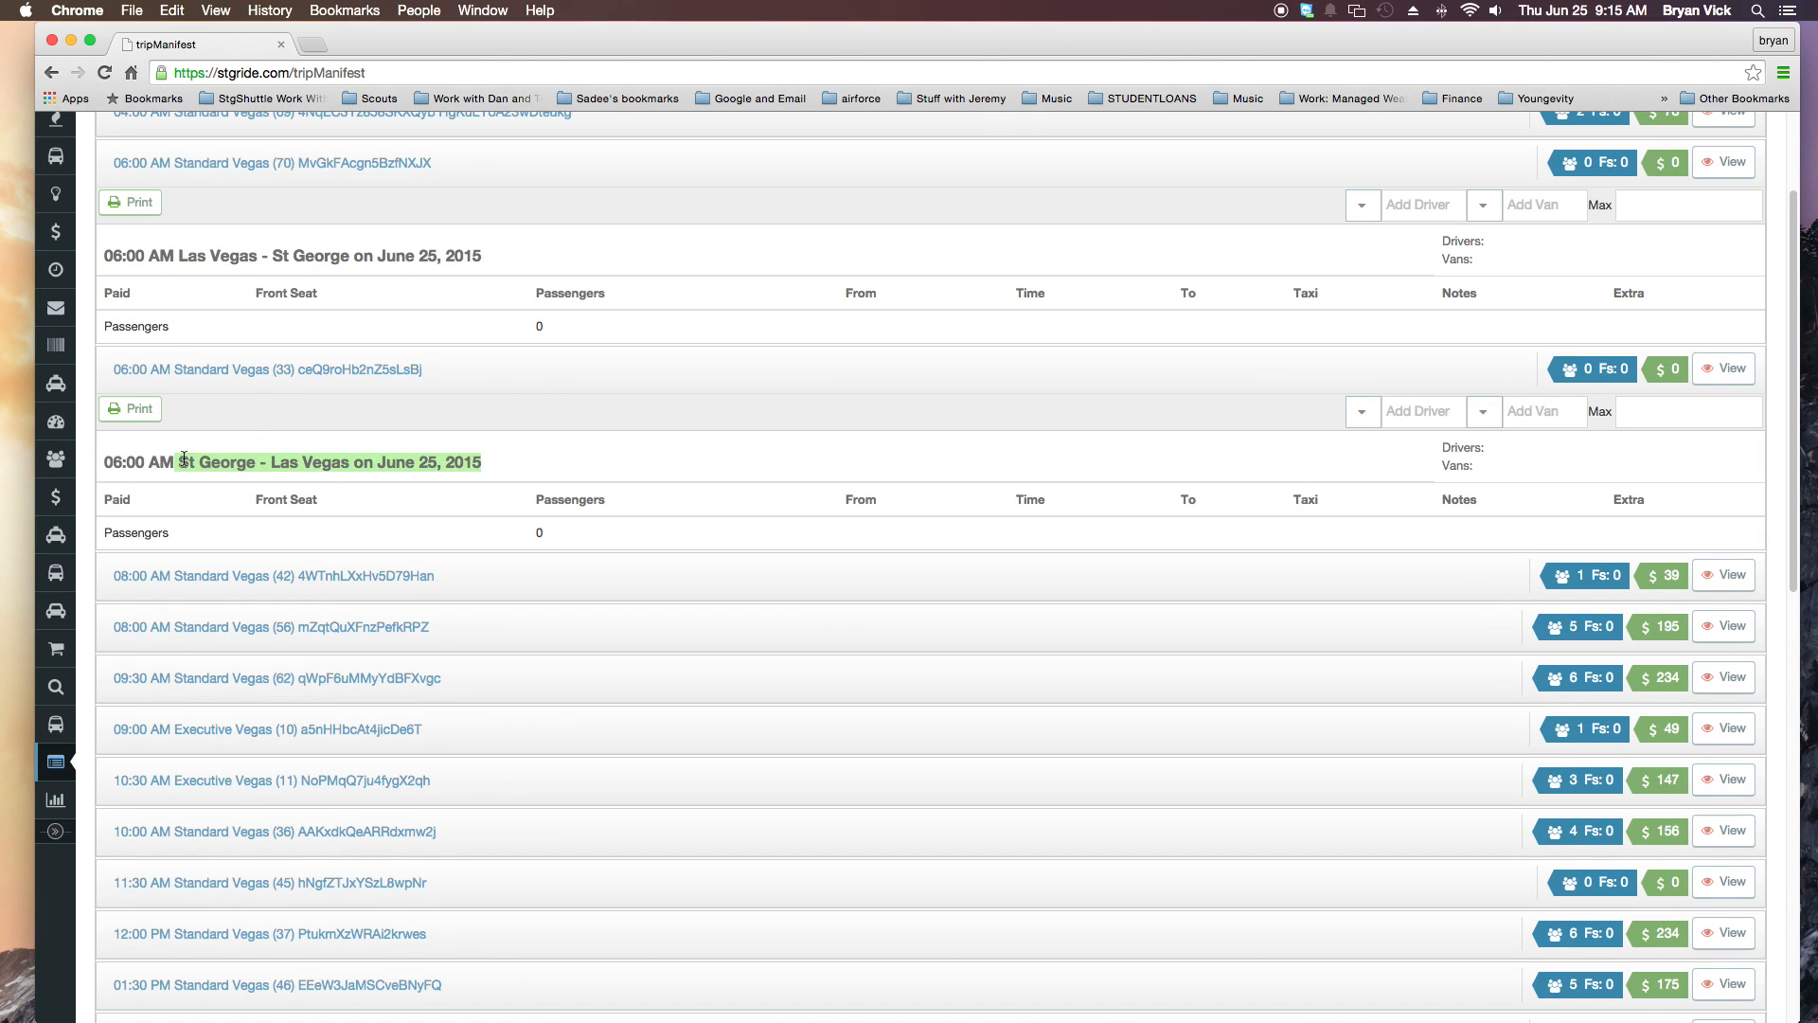
left_click(1730, 369)
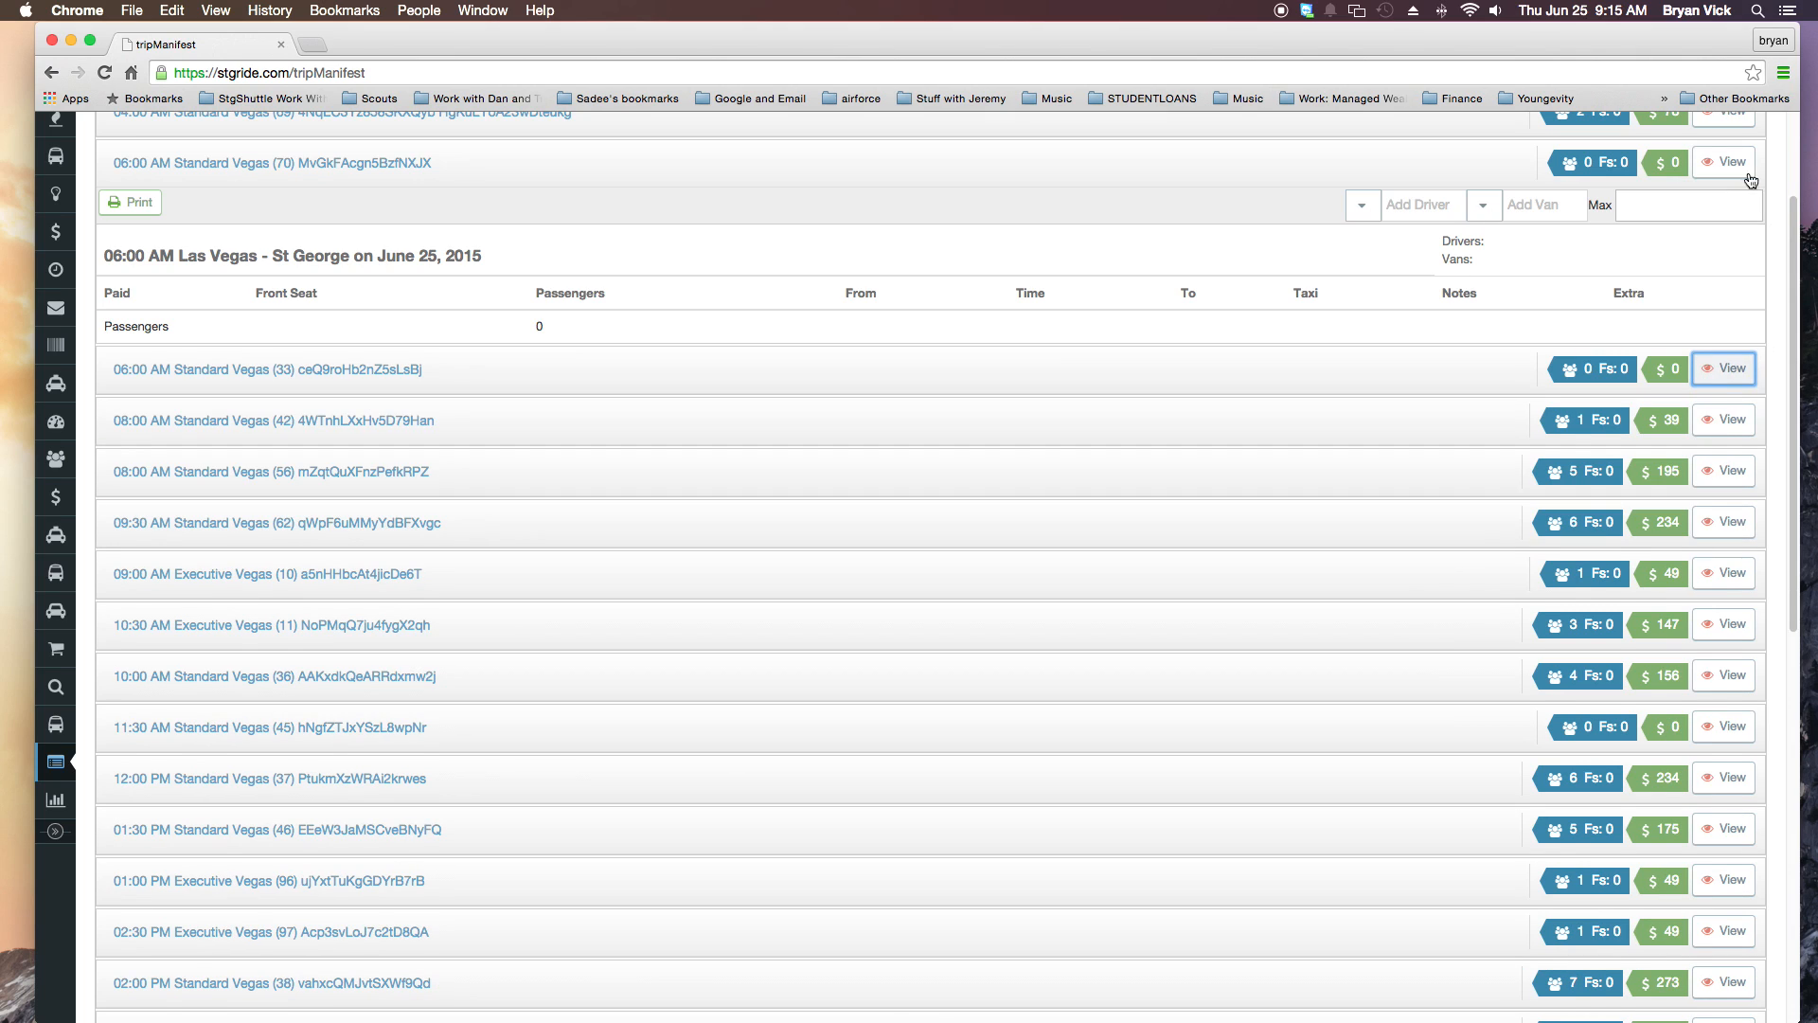
left_click(1748, 174)
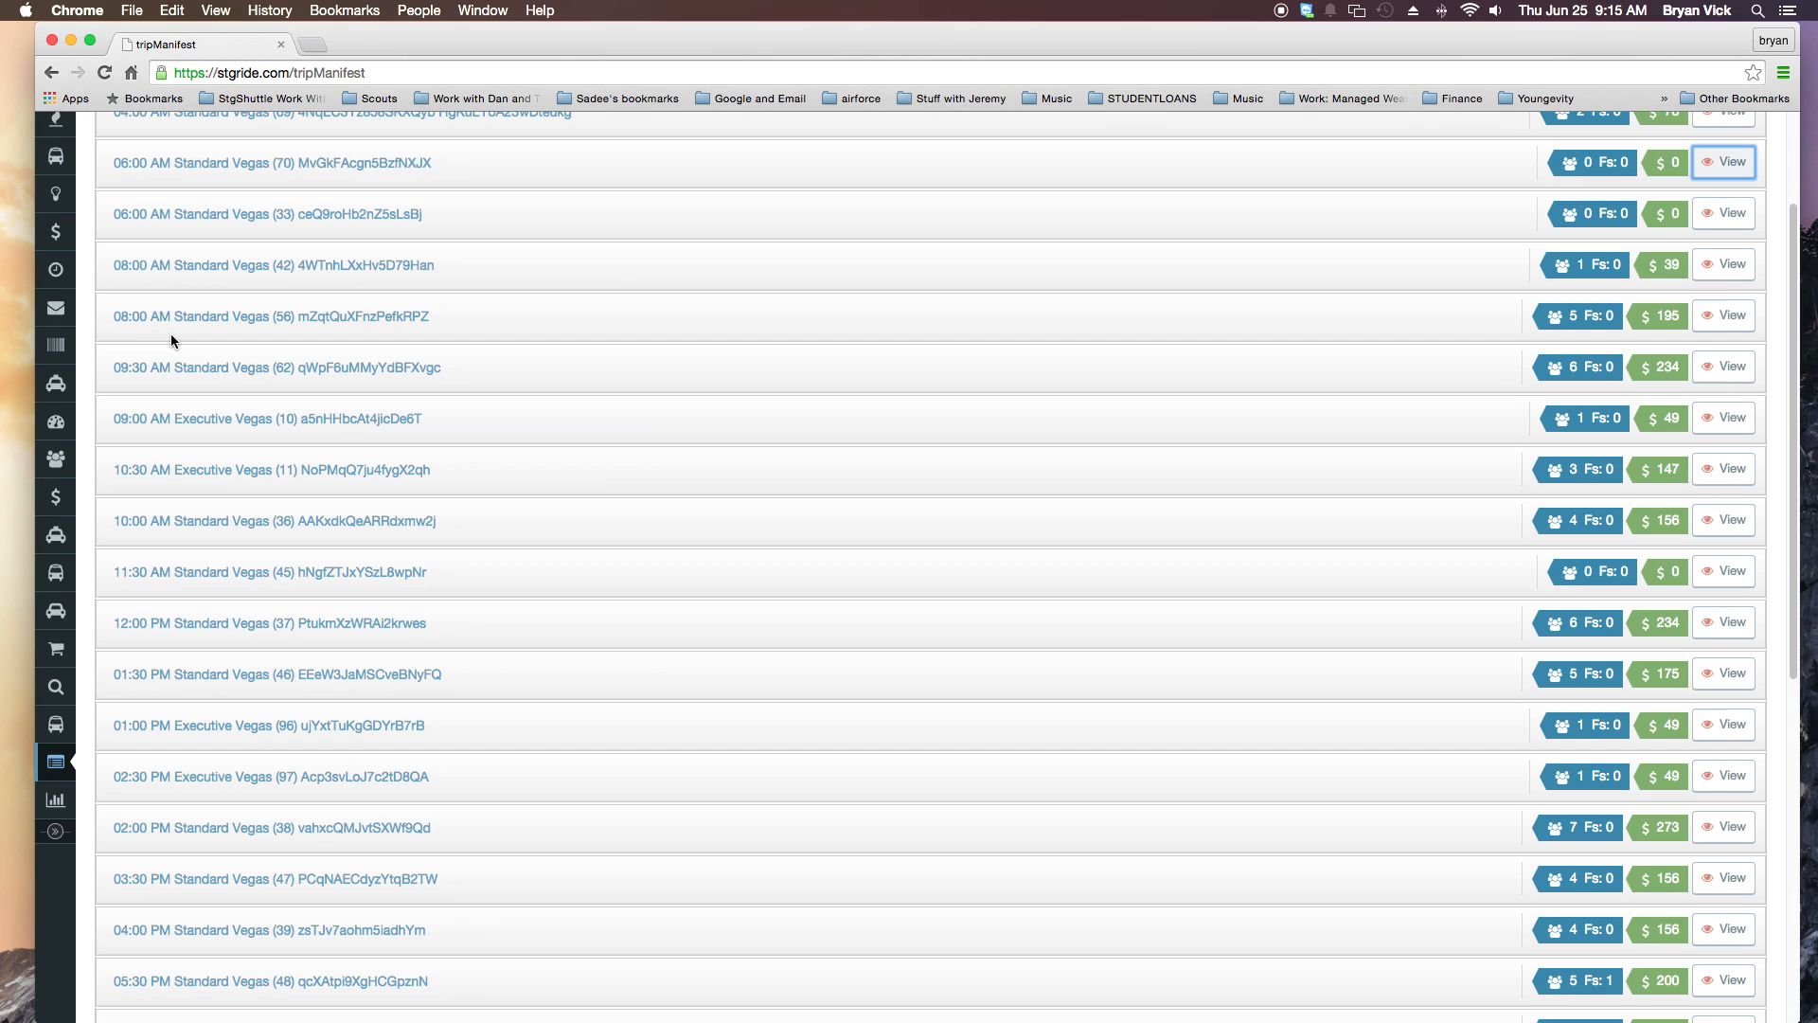
- Open the 08:00 AM Standard Vegas (56) trip and browse its available drivers without assigning one
left_click(1728, 317)
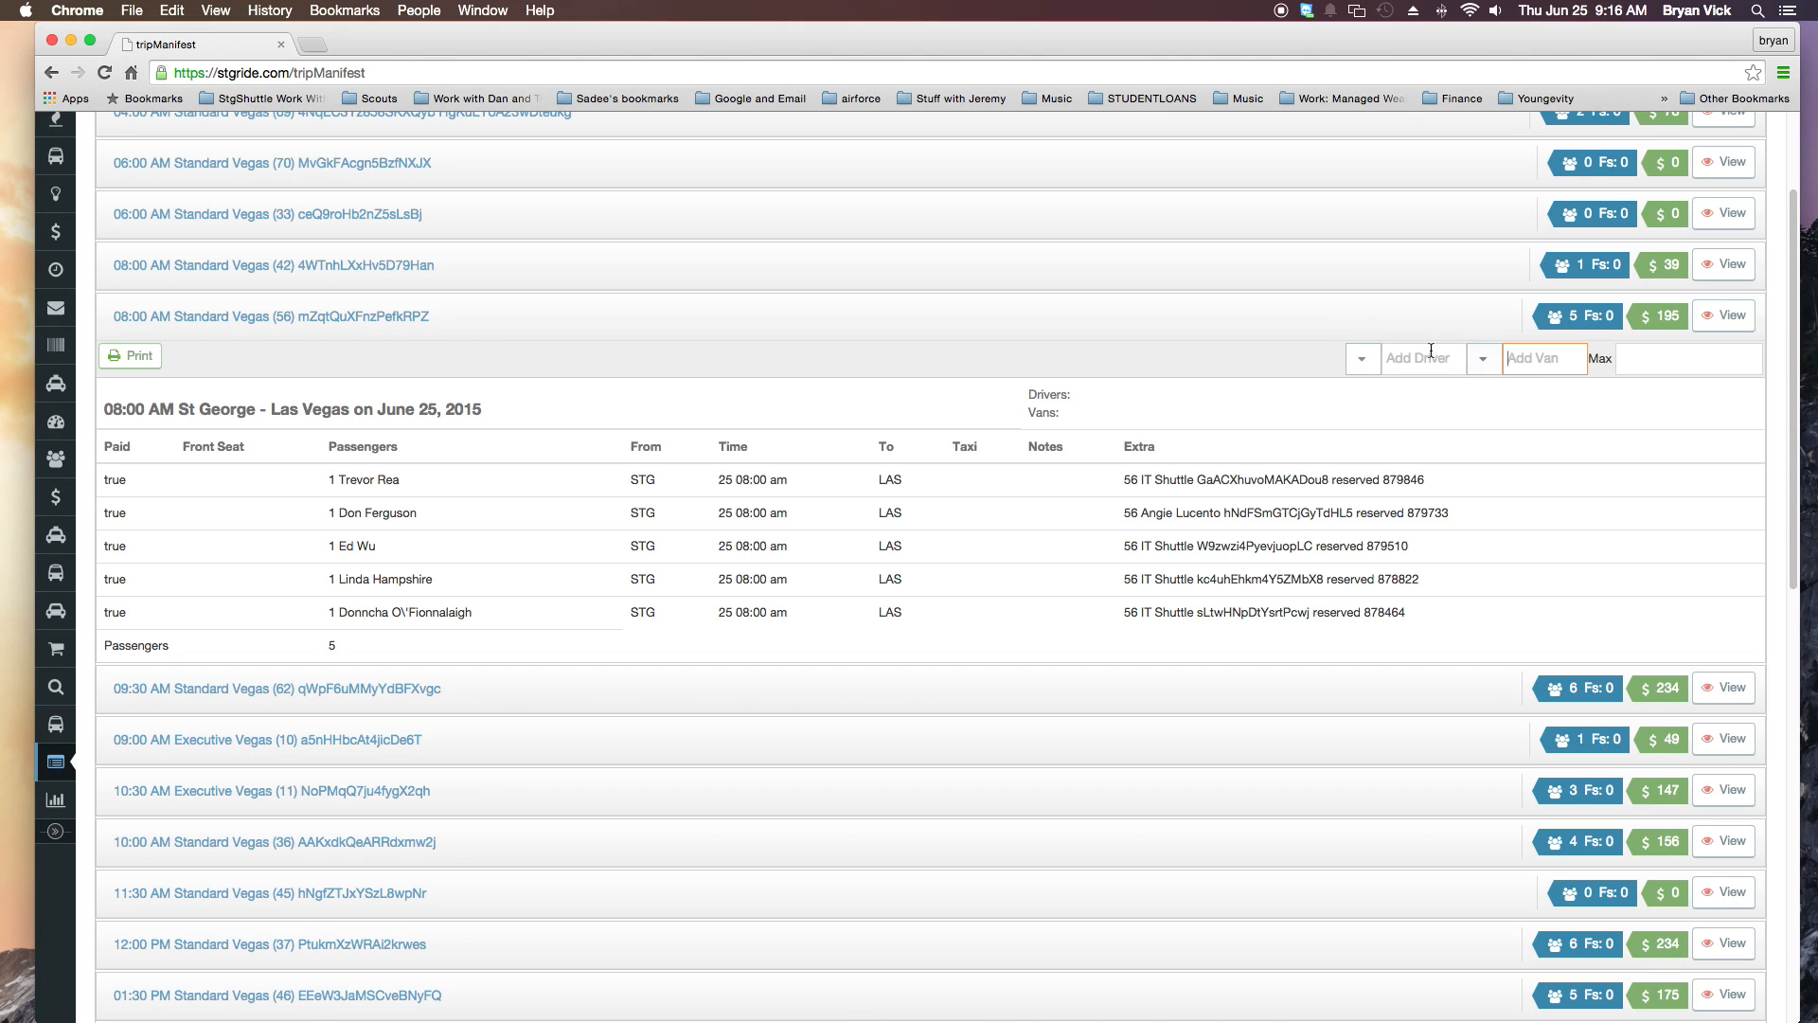
left_click(1369, 363)
scroll(1435, 536, "down", 2)
scroll(1440, 540, "up", 1)
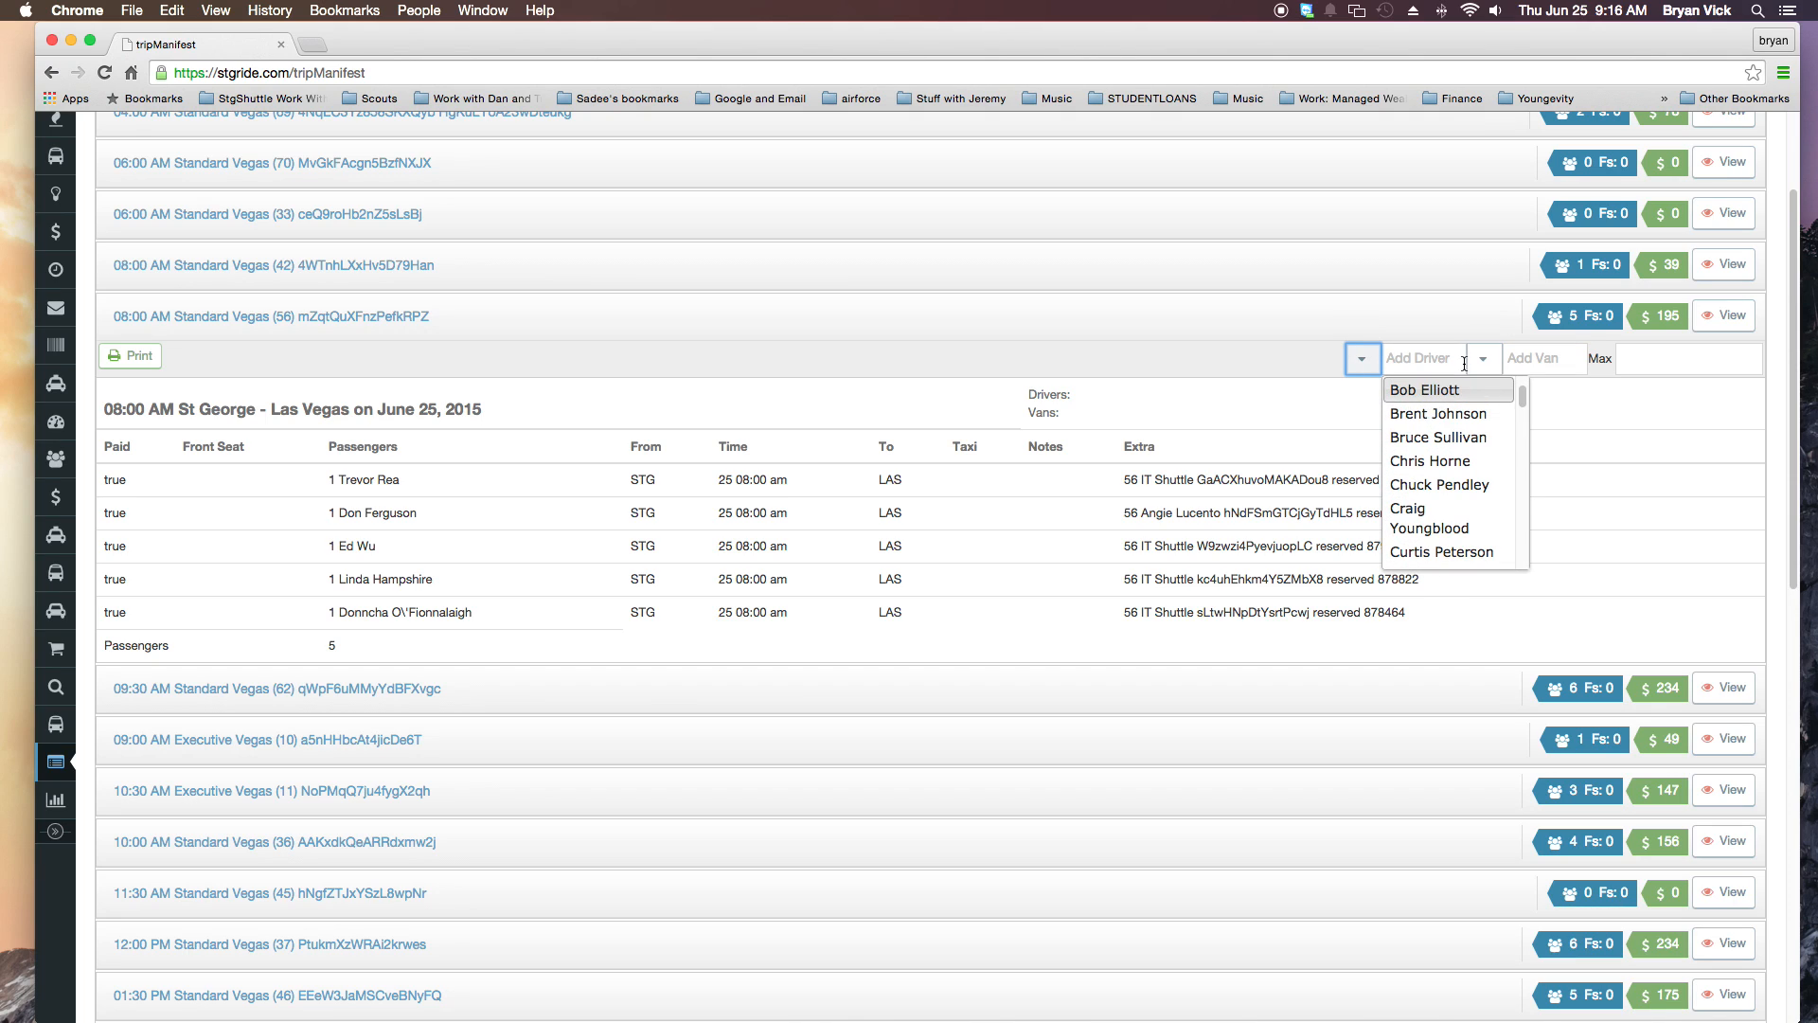
scroll(1449, 549, "down", 1)
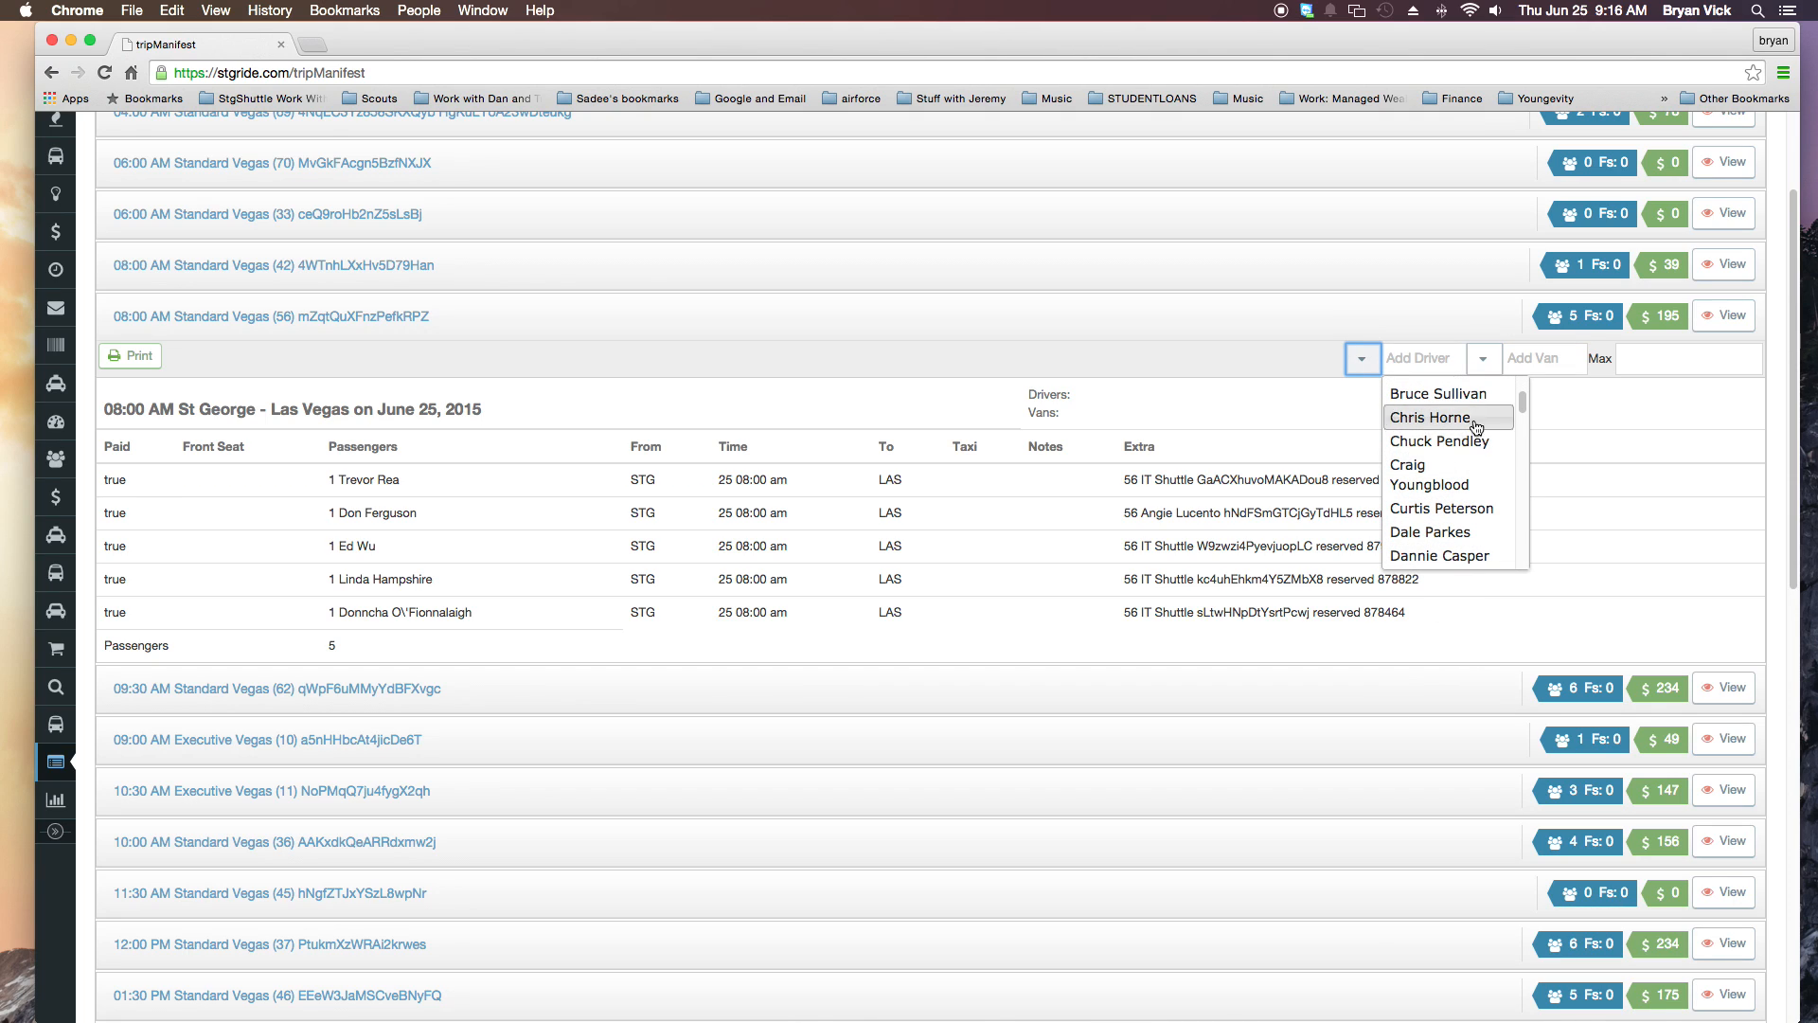
left_click(1553, 360)
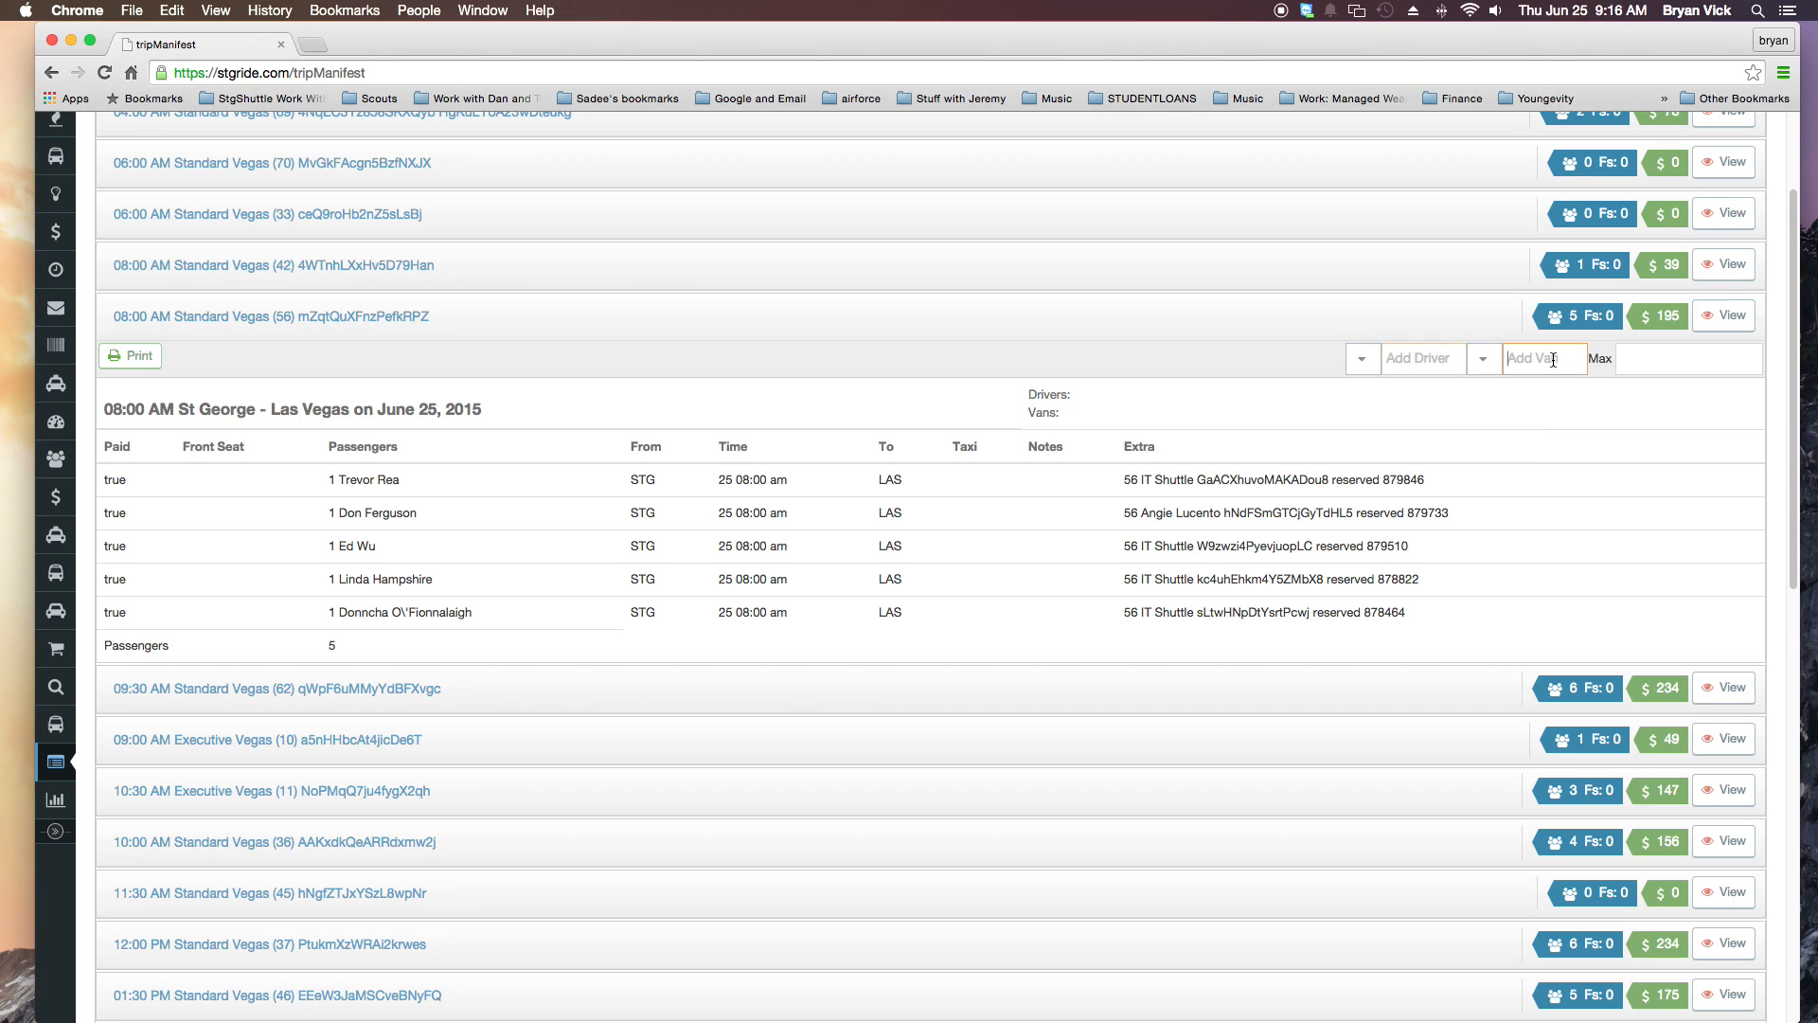
- Browse the vans available for the 08:00 AM St George - Las Vegas trip without assigning one
left_click(1483, 358)
scroll(1550, 505, "down", 3)
scroll(1549, 505, "down", 5)
scroll(1554, 297, "up", 10)
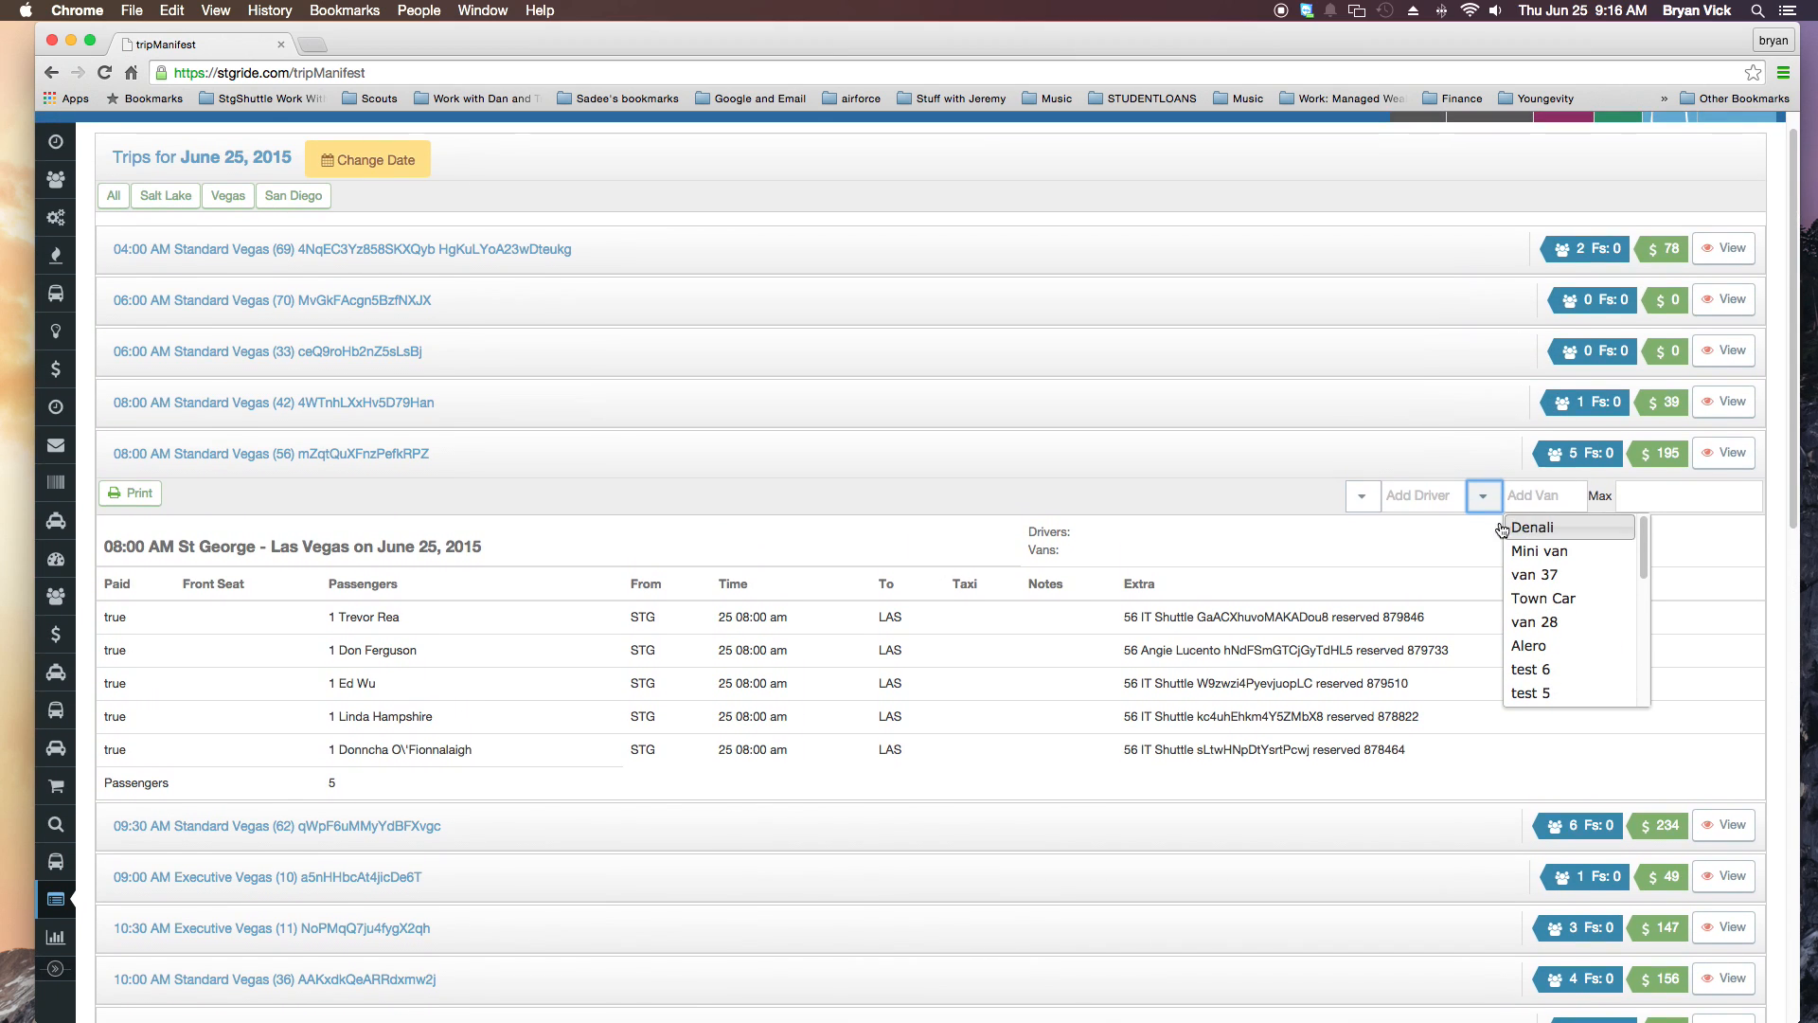
left_click(1448, 557)
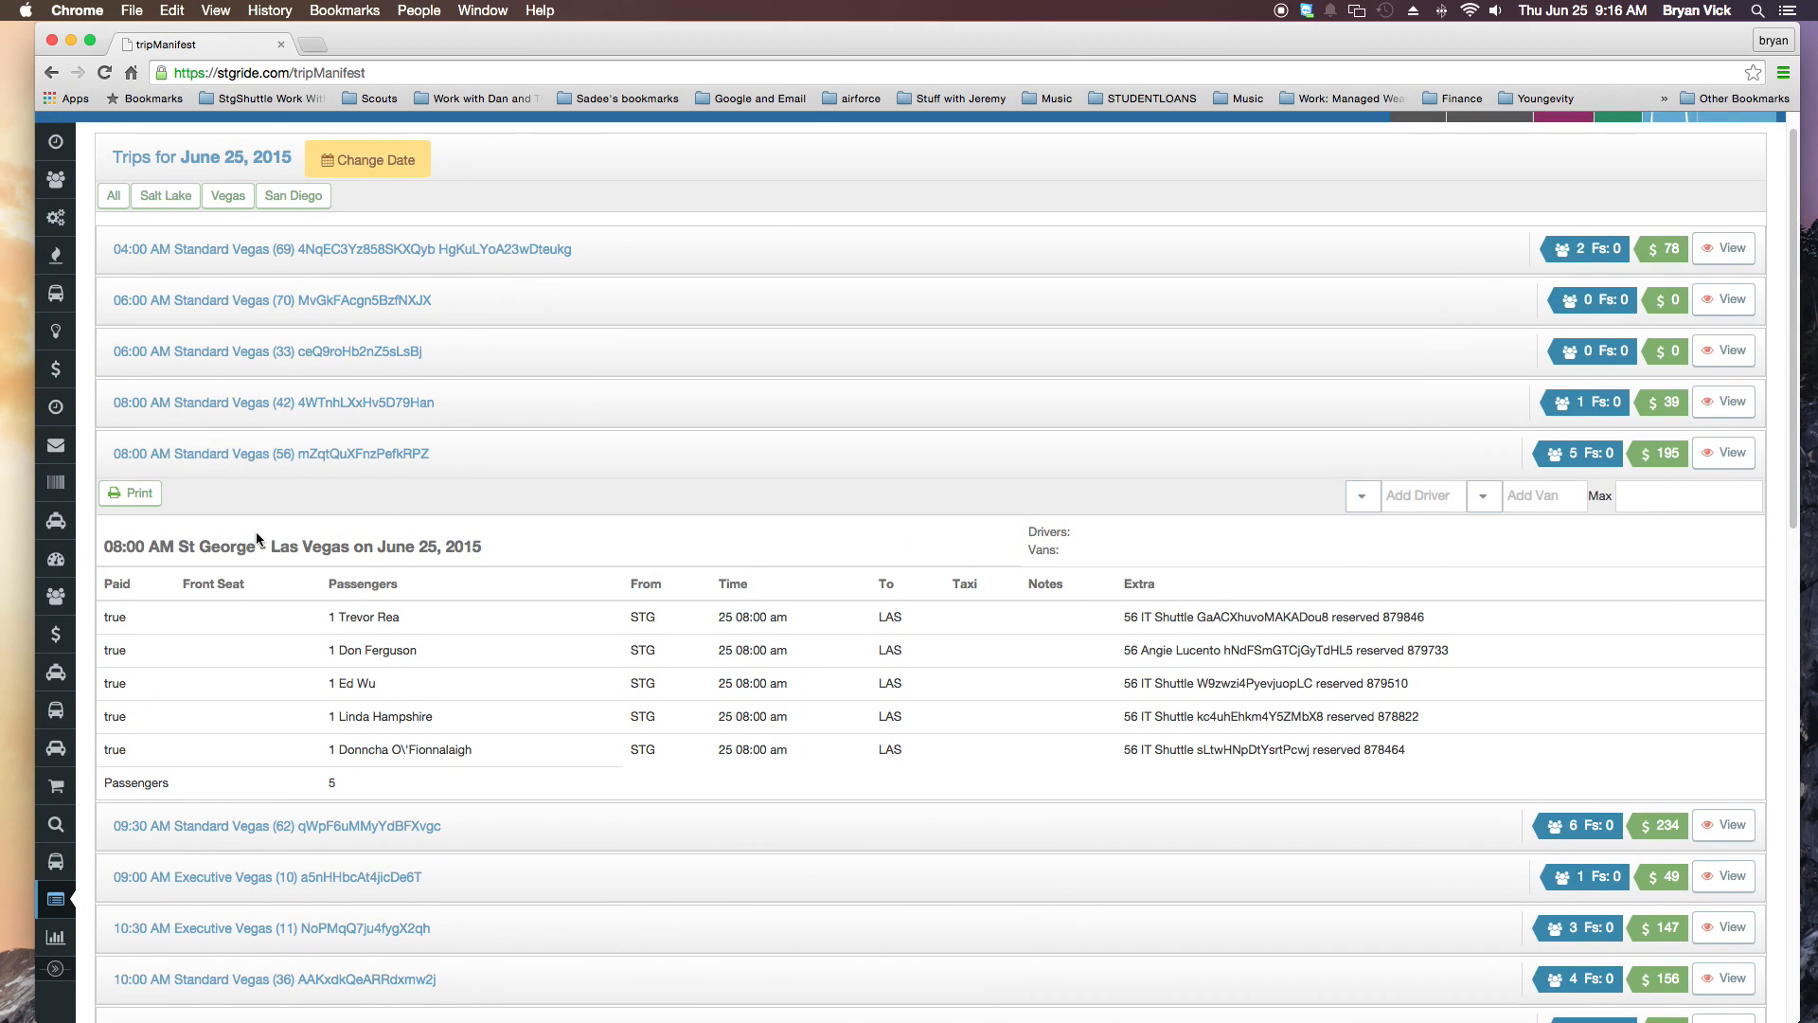
- Open the print preview of the 08:00 AM St George - Las Vegas manifest and enlarge the page
left_click(1724, 511)
left_click(209, 497)
left_click(139, 494)
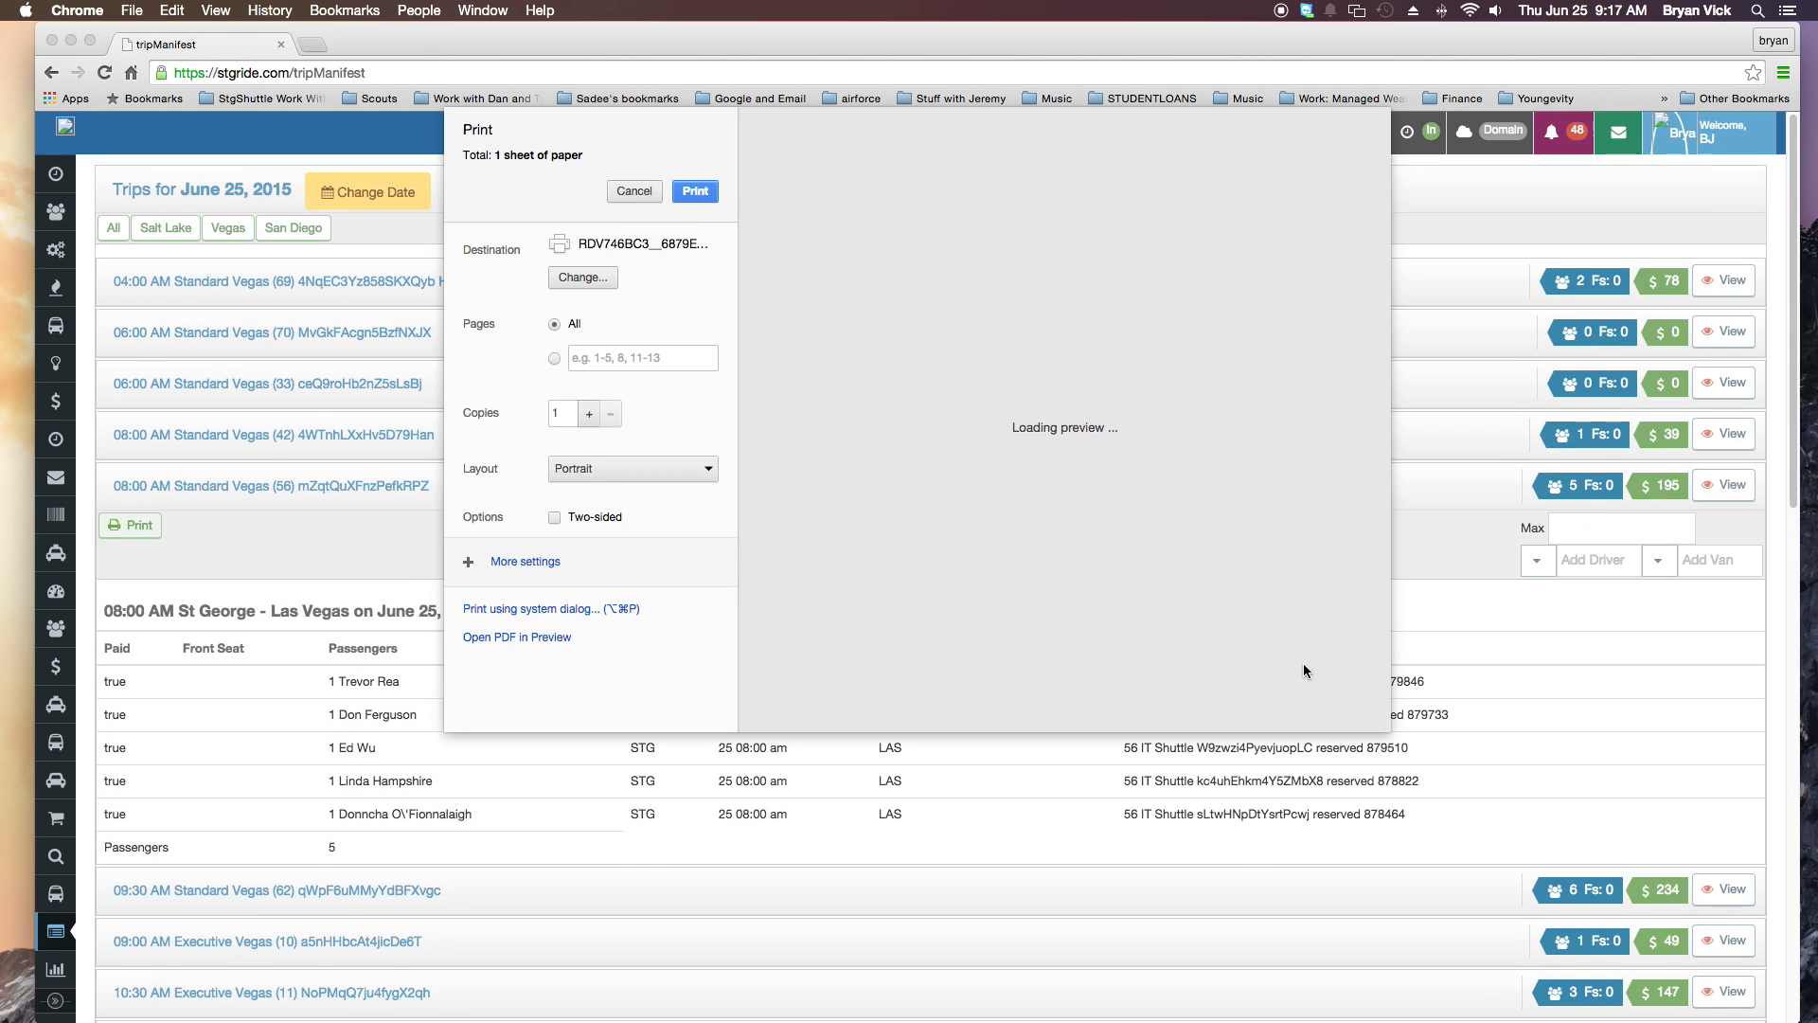
left_click(1324, 684)
left_click(1324, 685)
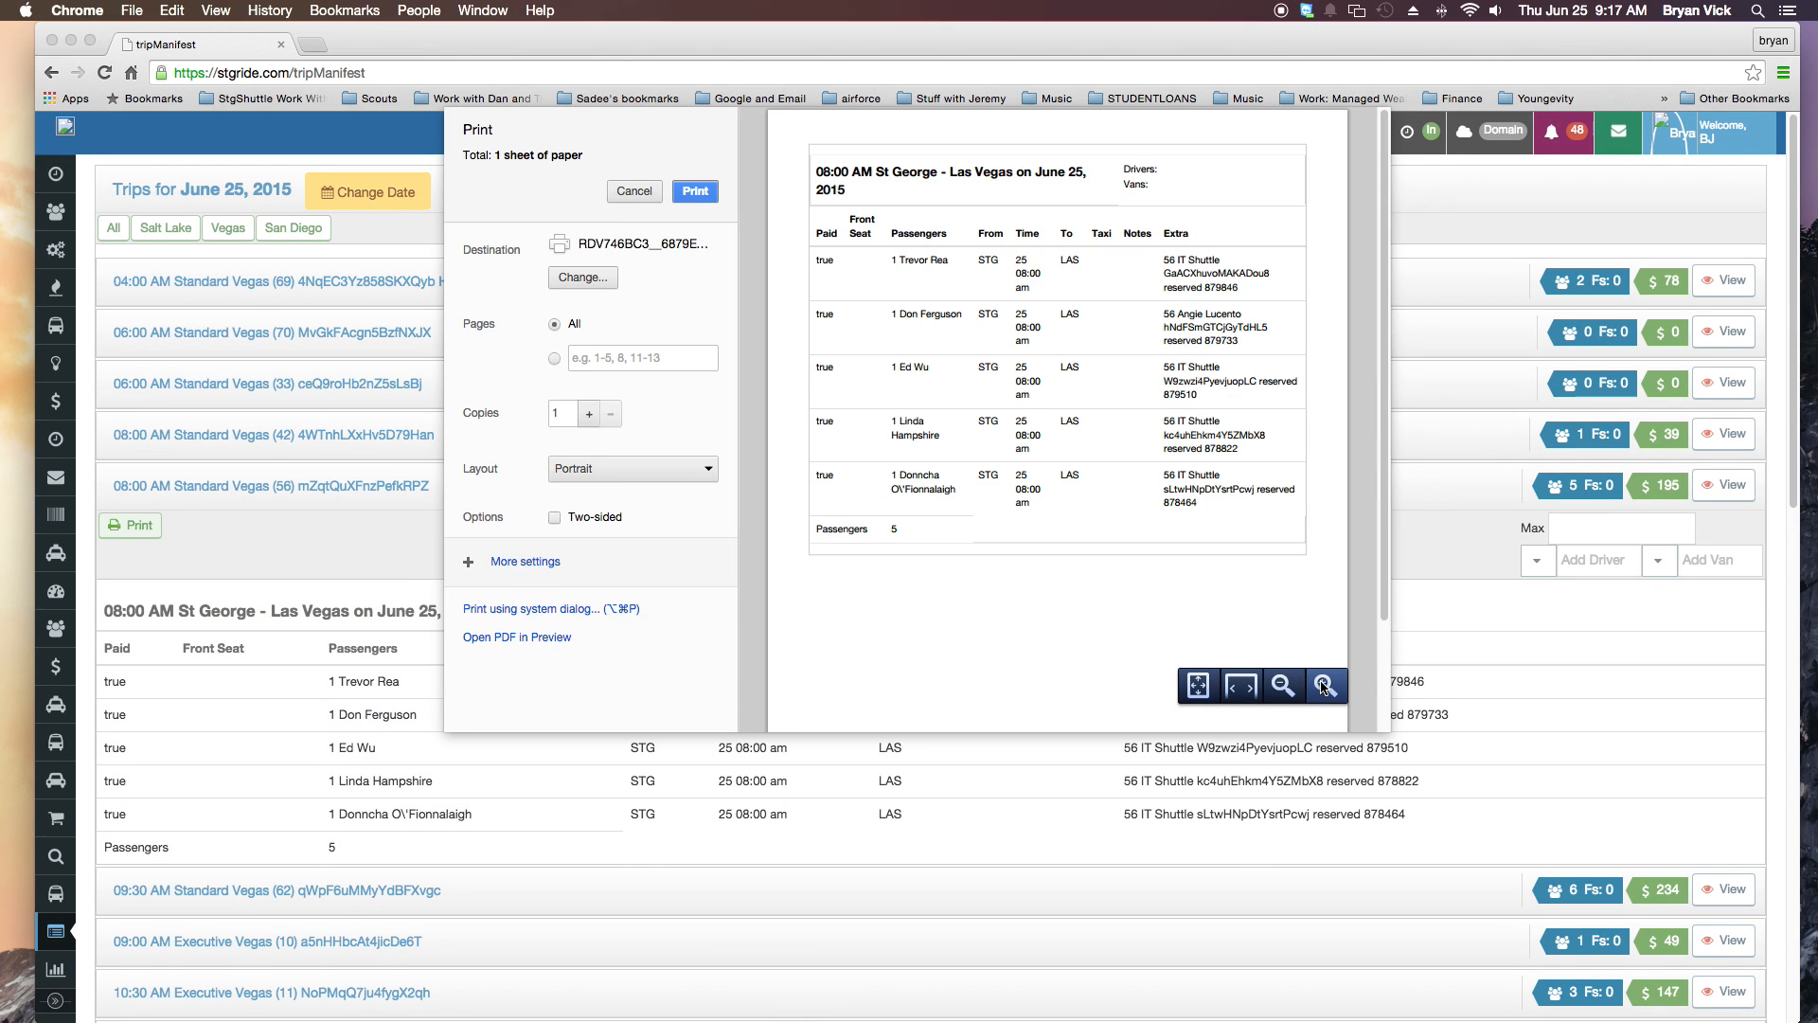
left_click(1324, 685)
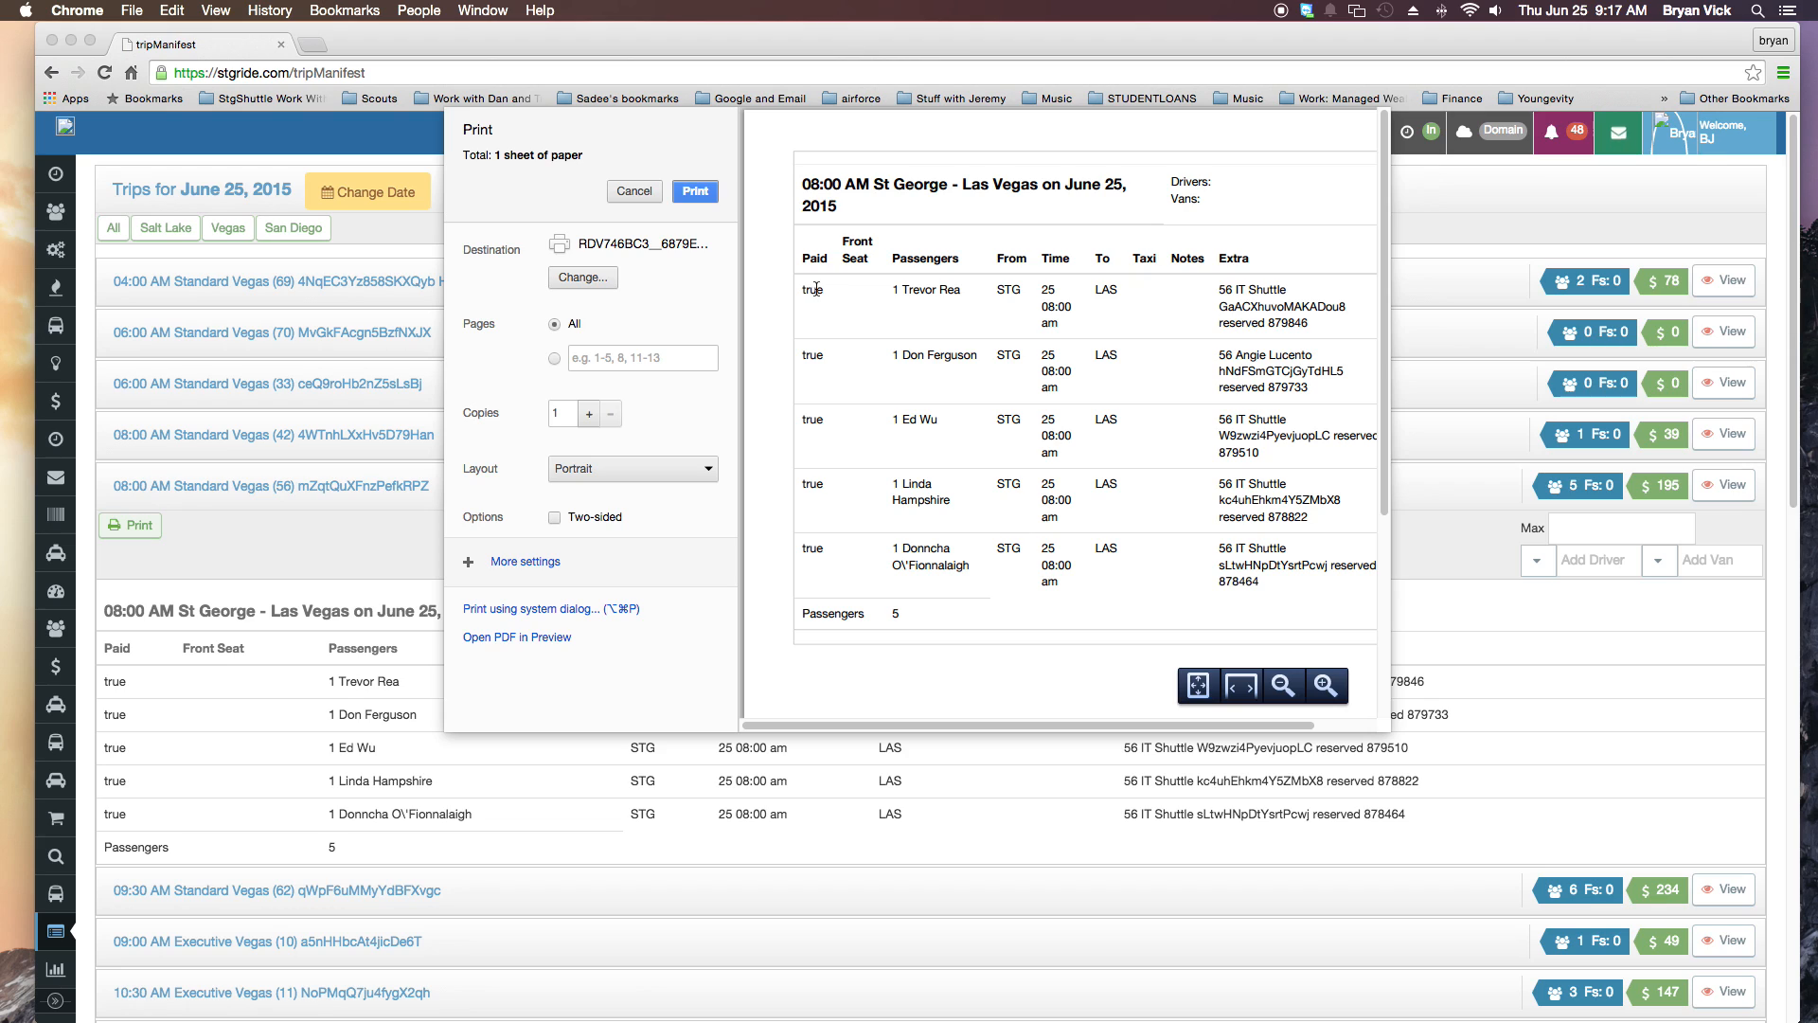
- Examine the manifest's print preview, including the trip heading, driver and van fields, and the passenger, route, time and notes columns
left_click_drag(1390, 344, 1390, 284)
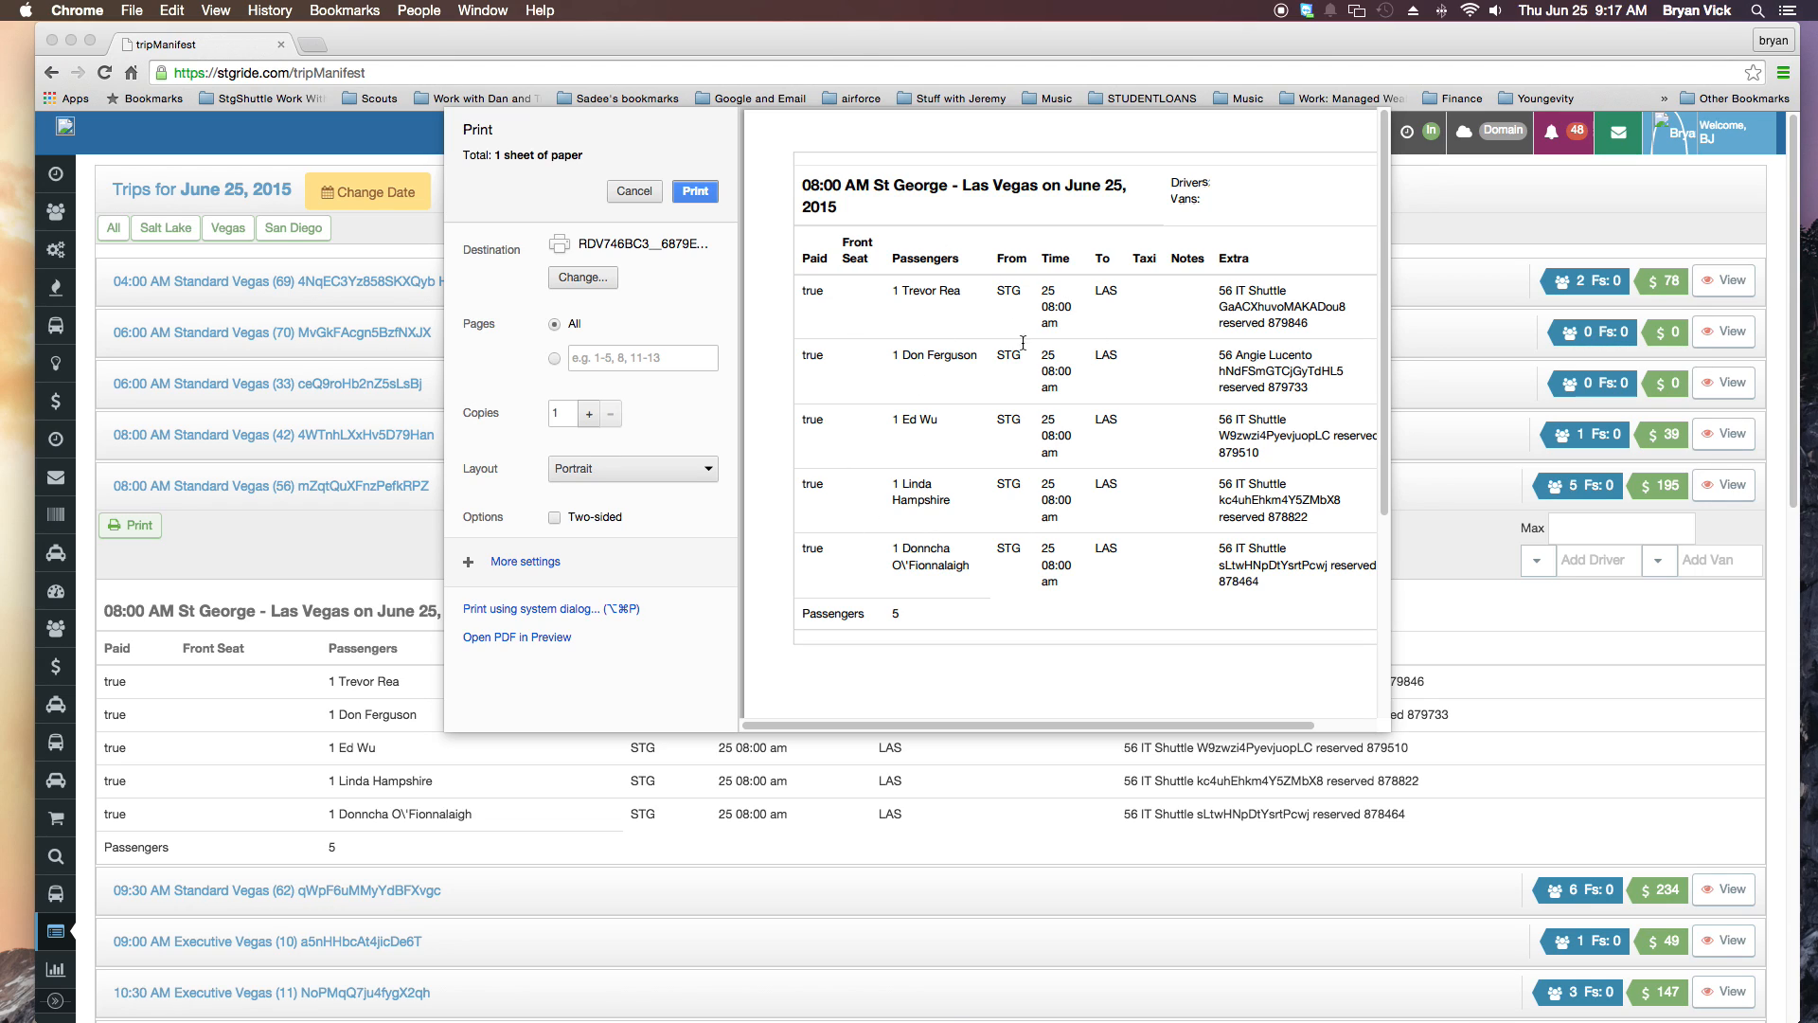
scroll(1130, 424, "right", 3)
scroll(1131, 428, "left", 3)
scroll(1134, 428, "down", 3)
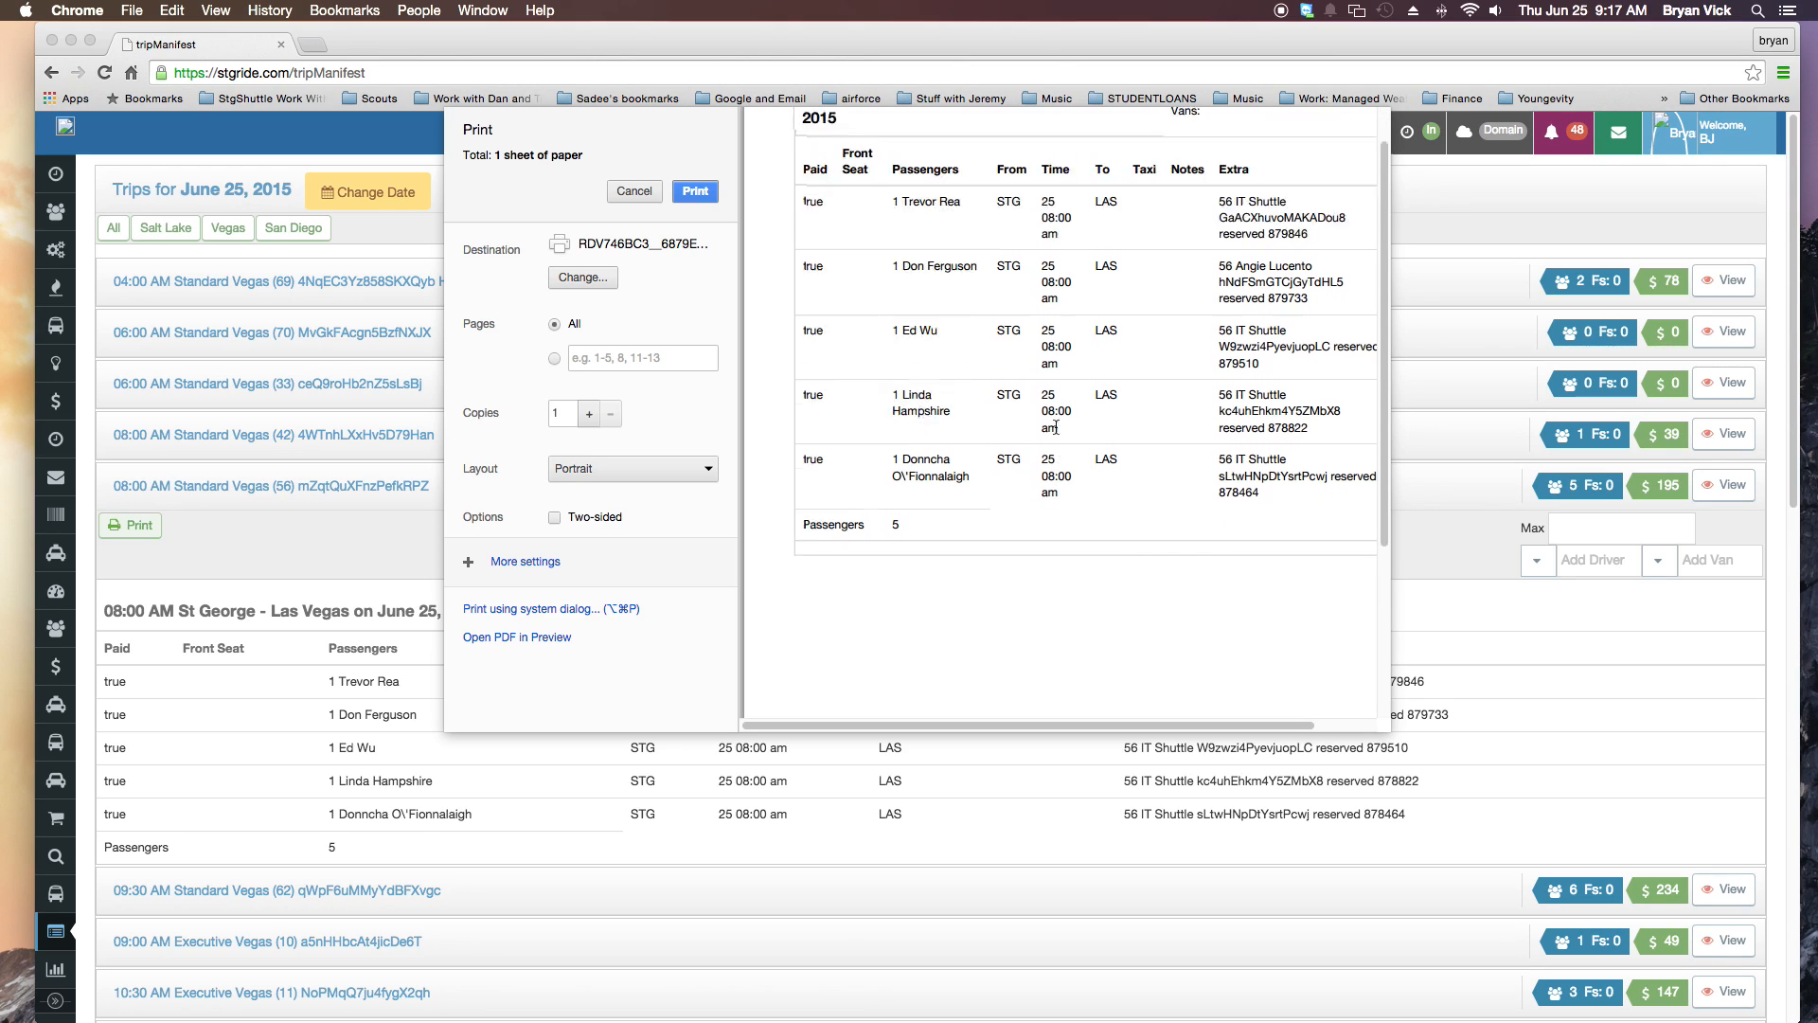
scroll(947, 284, "up", 3)
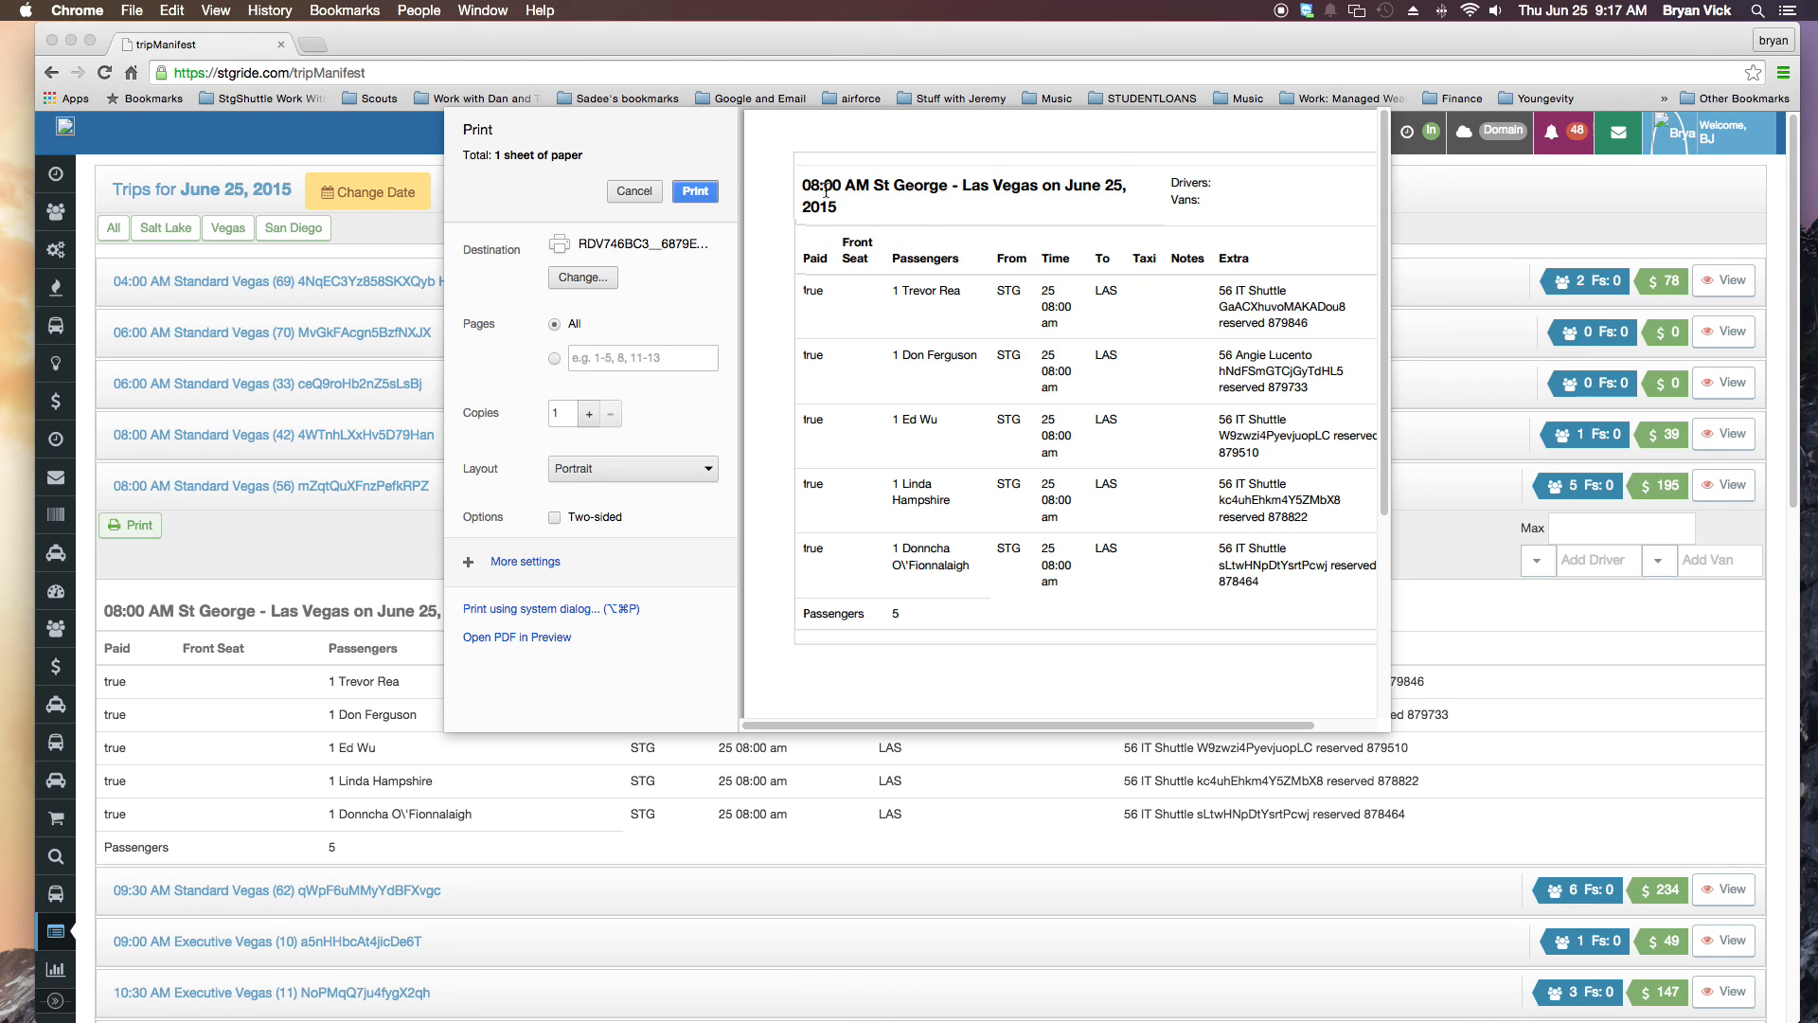
left_click_drag(803, 184, 887, 185)
left_click(1142, 199)
scroll(1040, 323, "down", 5)
scroll(1042, 321, "right", 2)
scroll(1041, 329, "up", 5)
scroll(1042, 323, "left", 2)
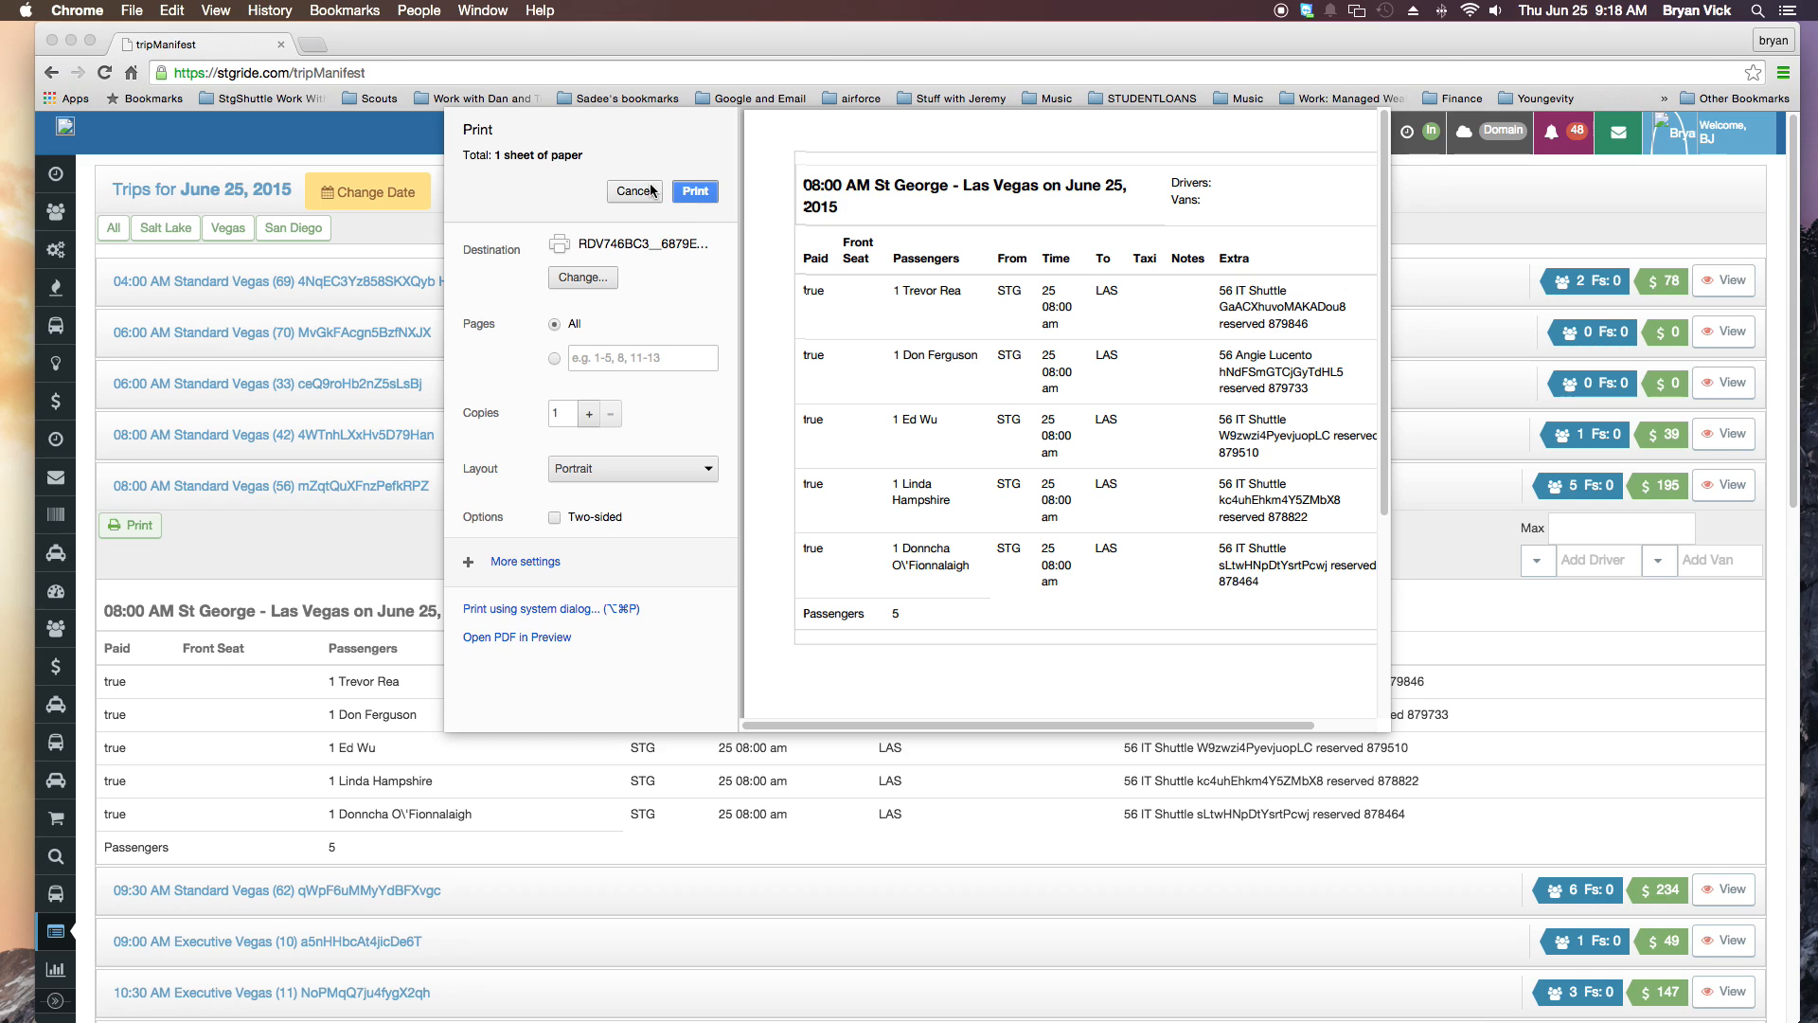
- View the available print destinations without changing the printer, and cancel printing the manifest
left_click(589, 276)
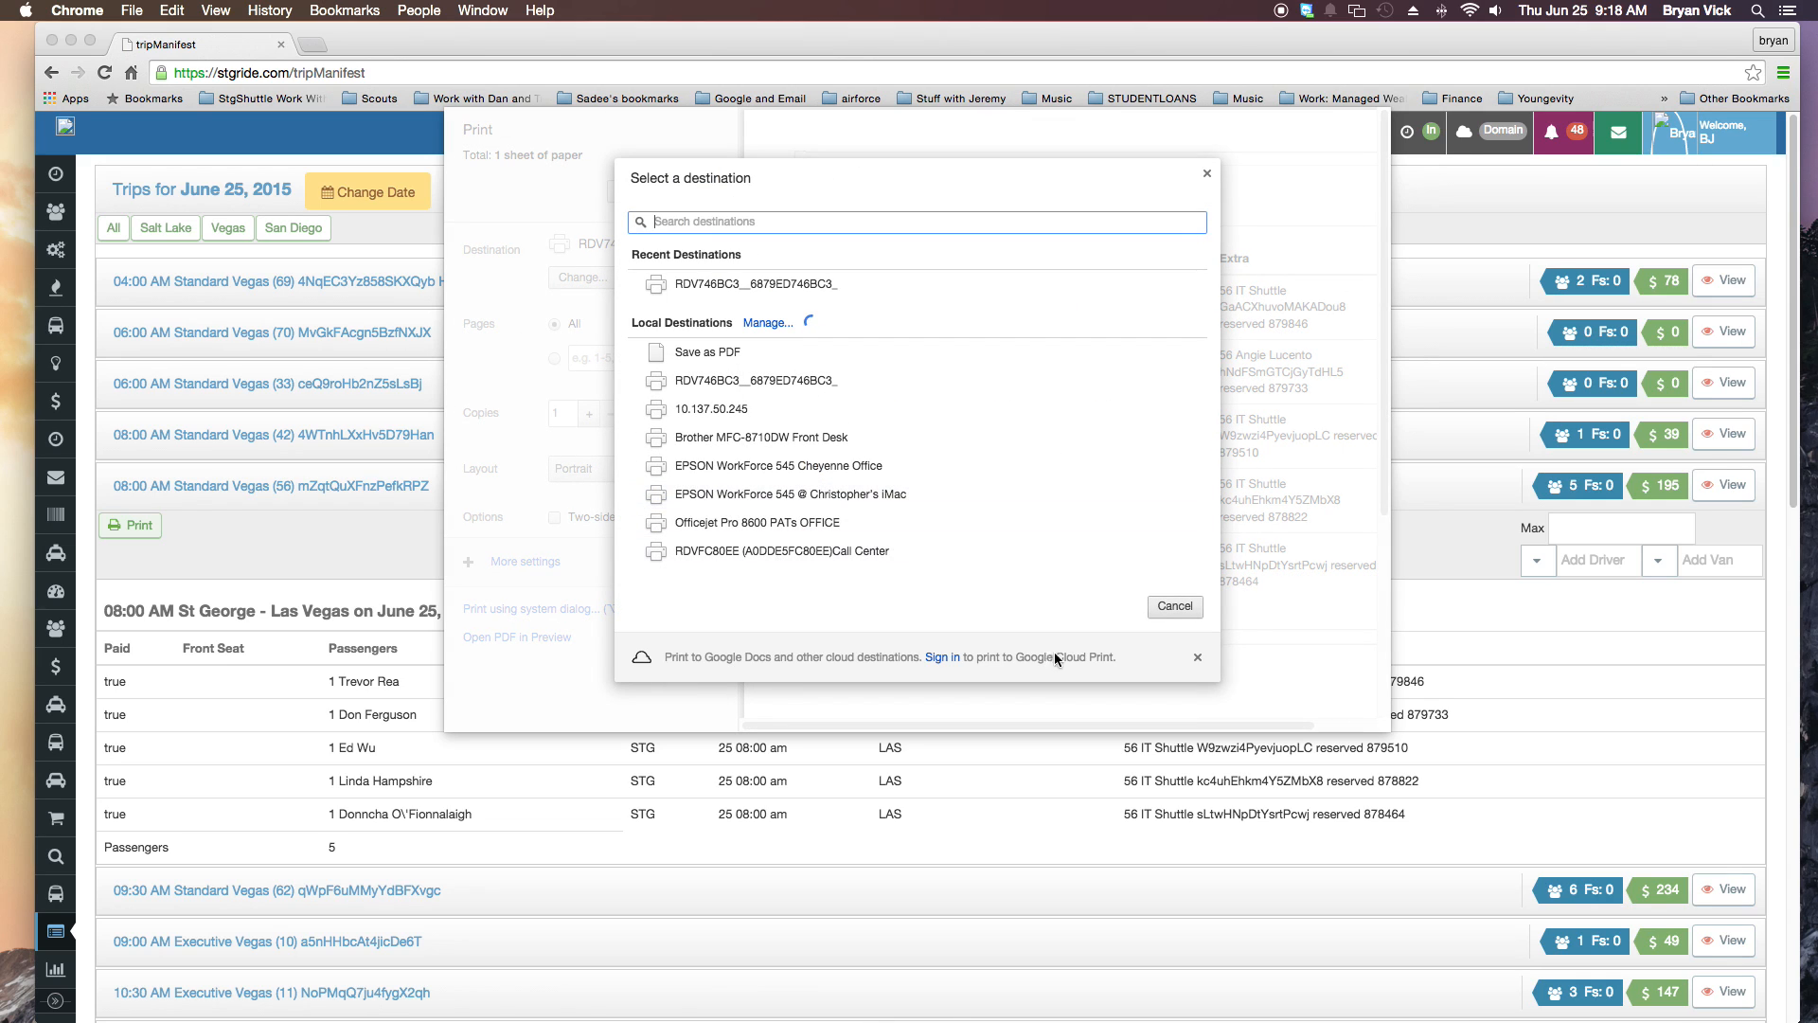
left_click(1167, 606)
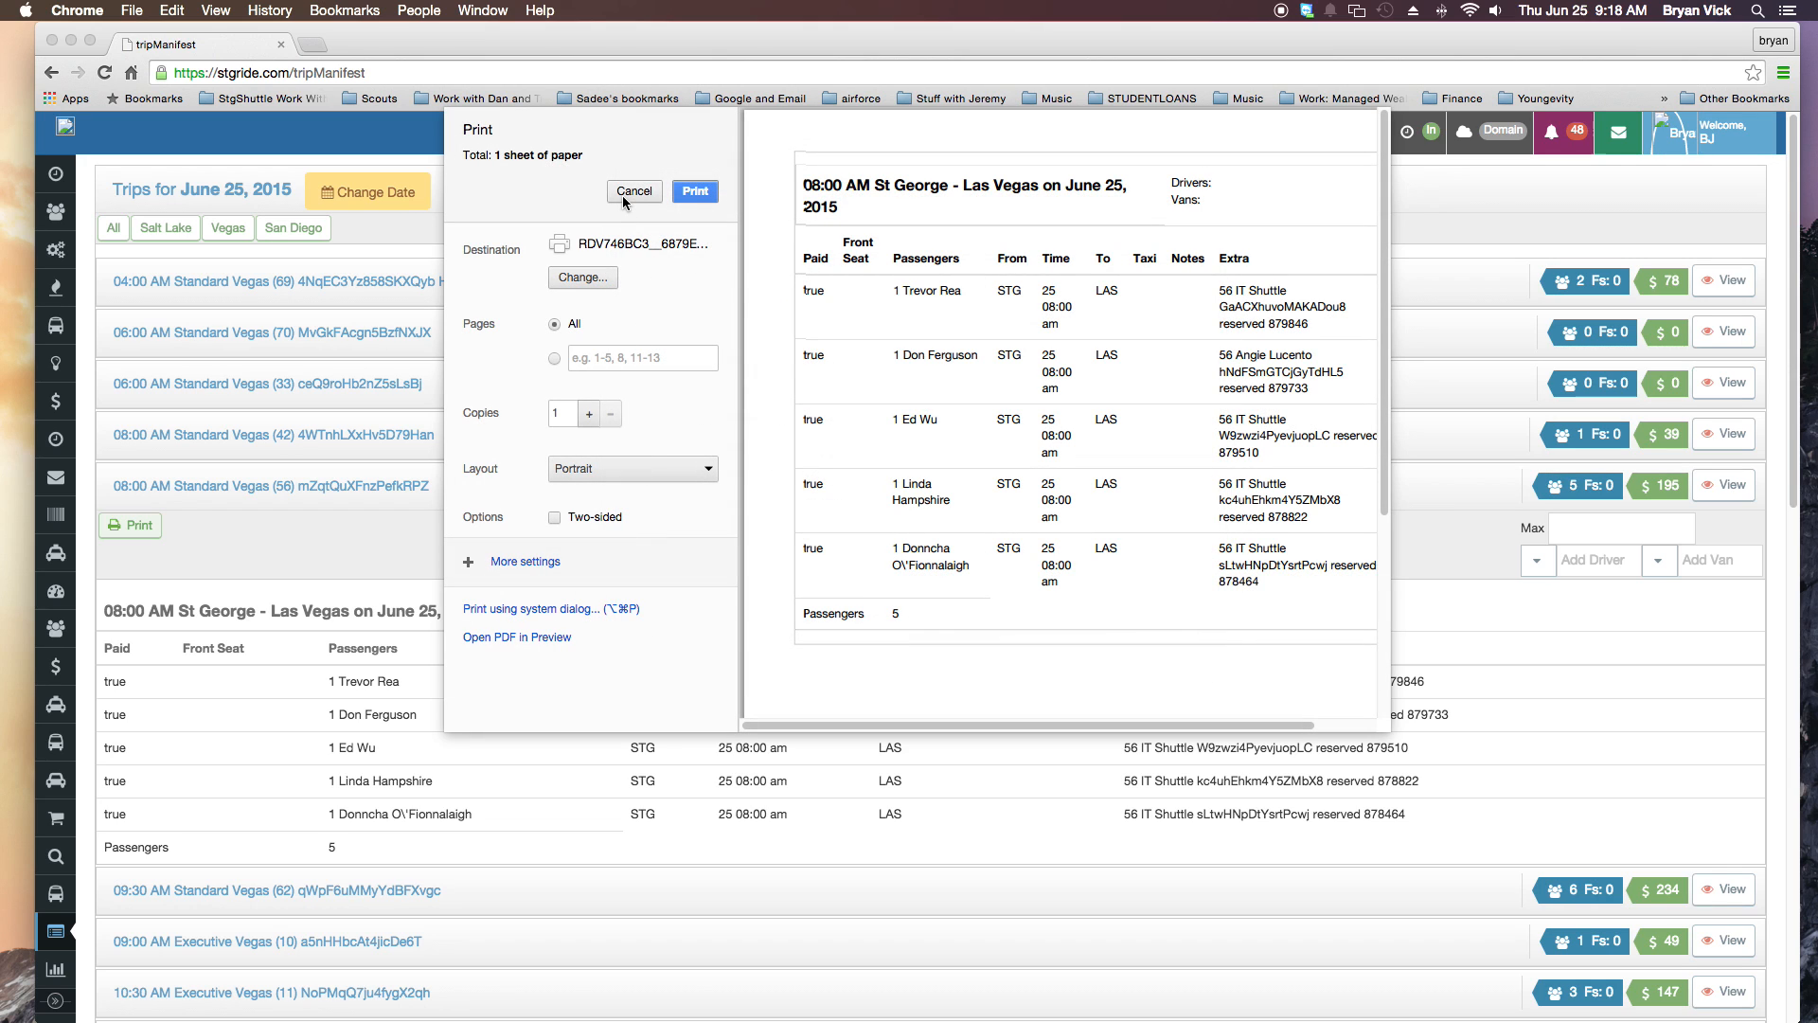
left_click(632, 192)
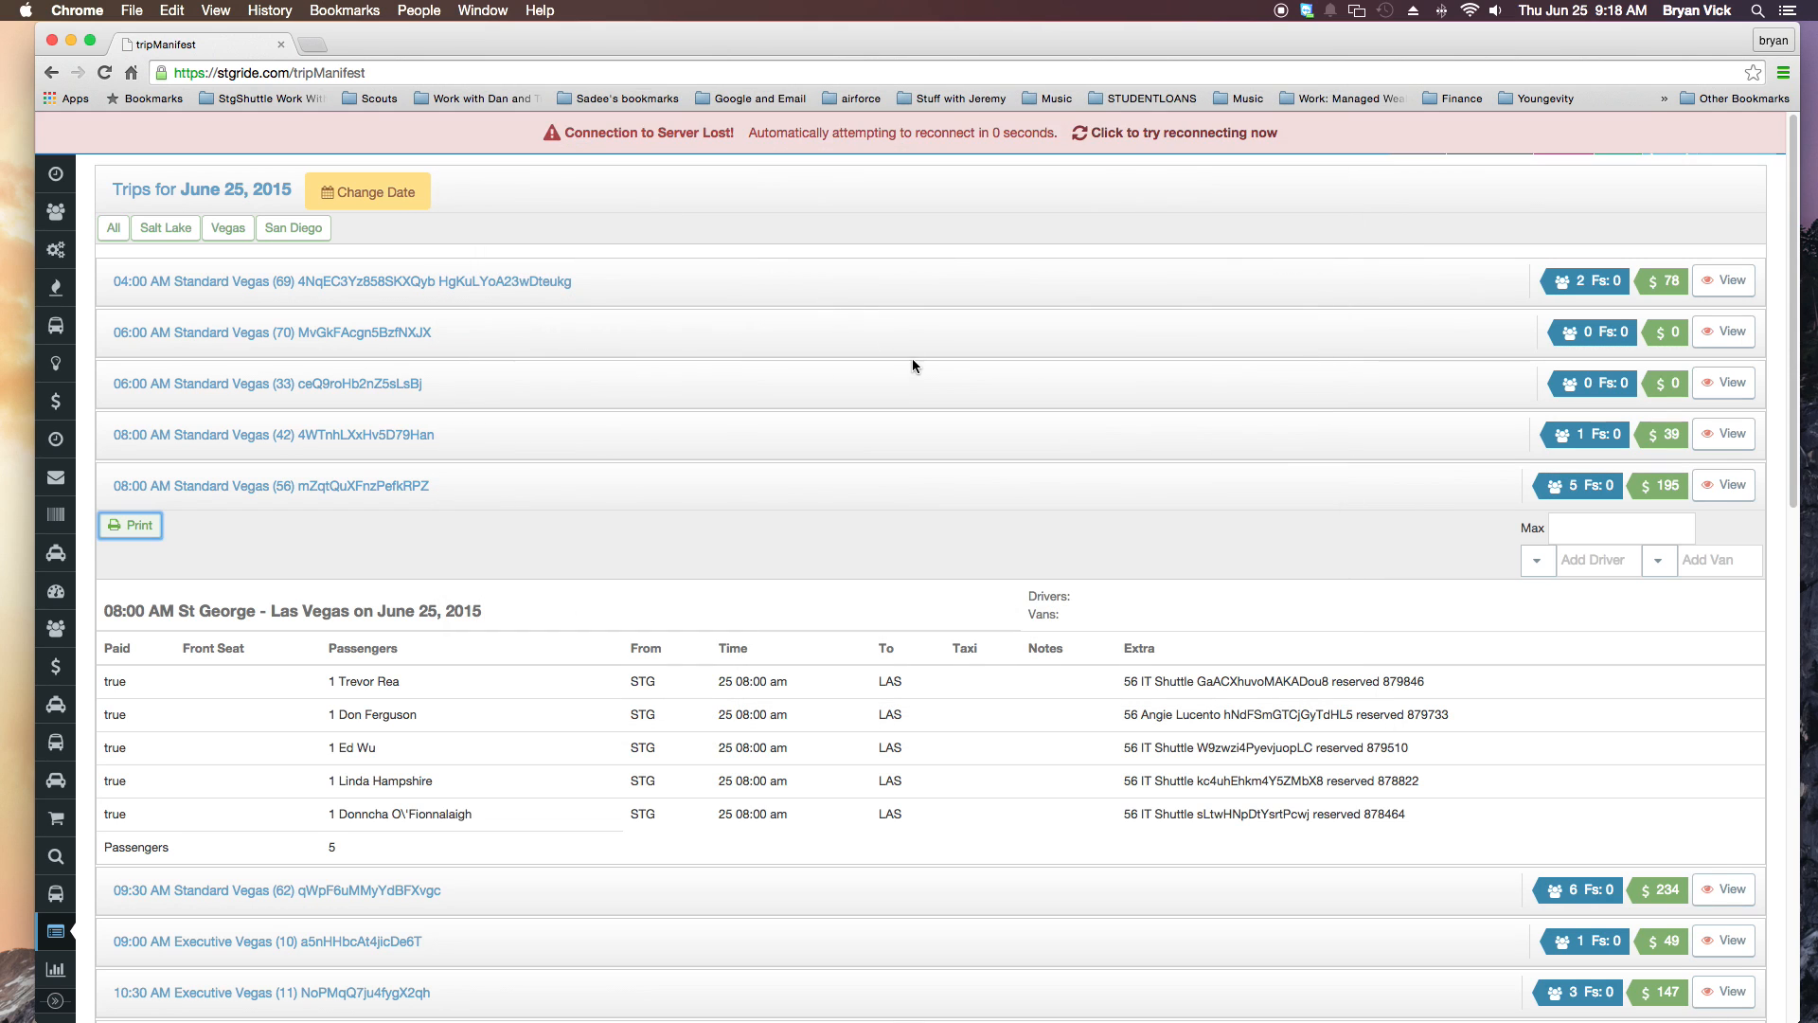
- Collapse the 08:00 AM Standard Vegas (56) trip and look through the full list of Vegas trips
scroll(913, 364, "down", 5)
scroll(913, 371, "down", 1)
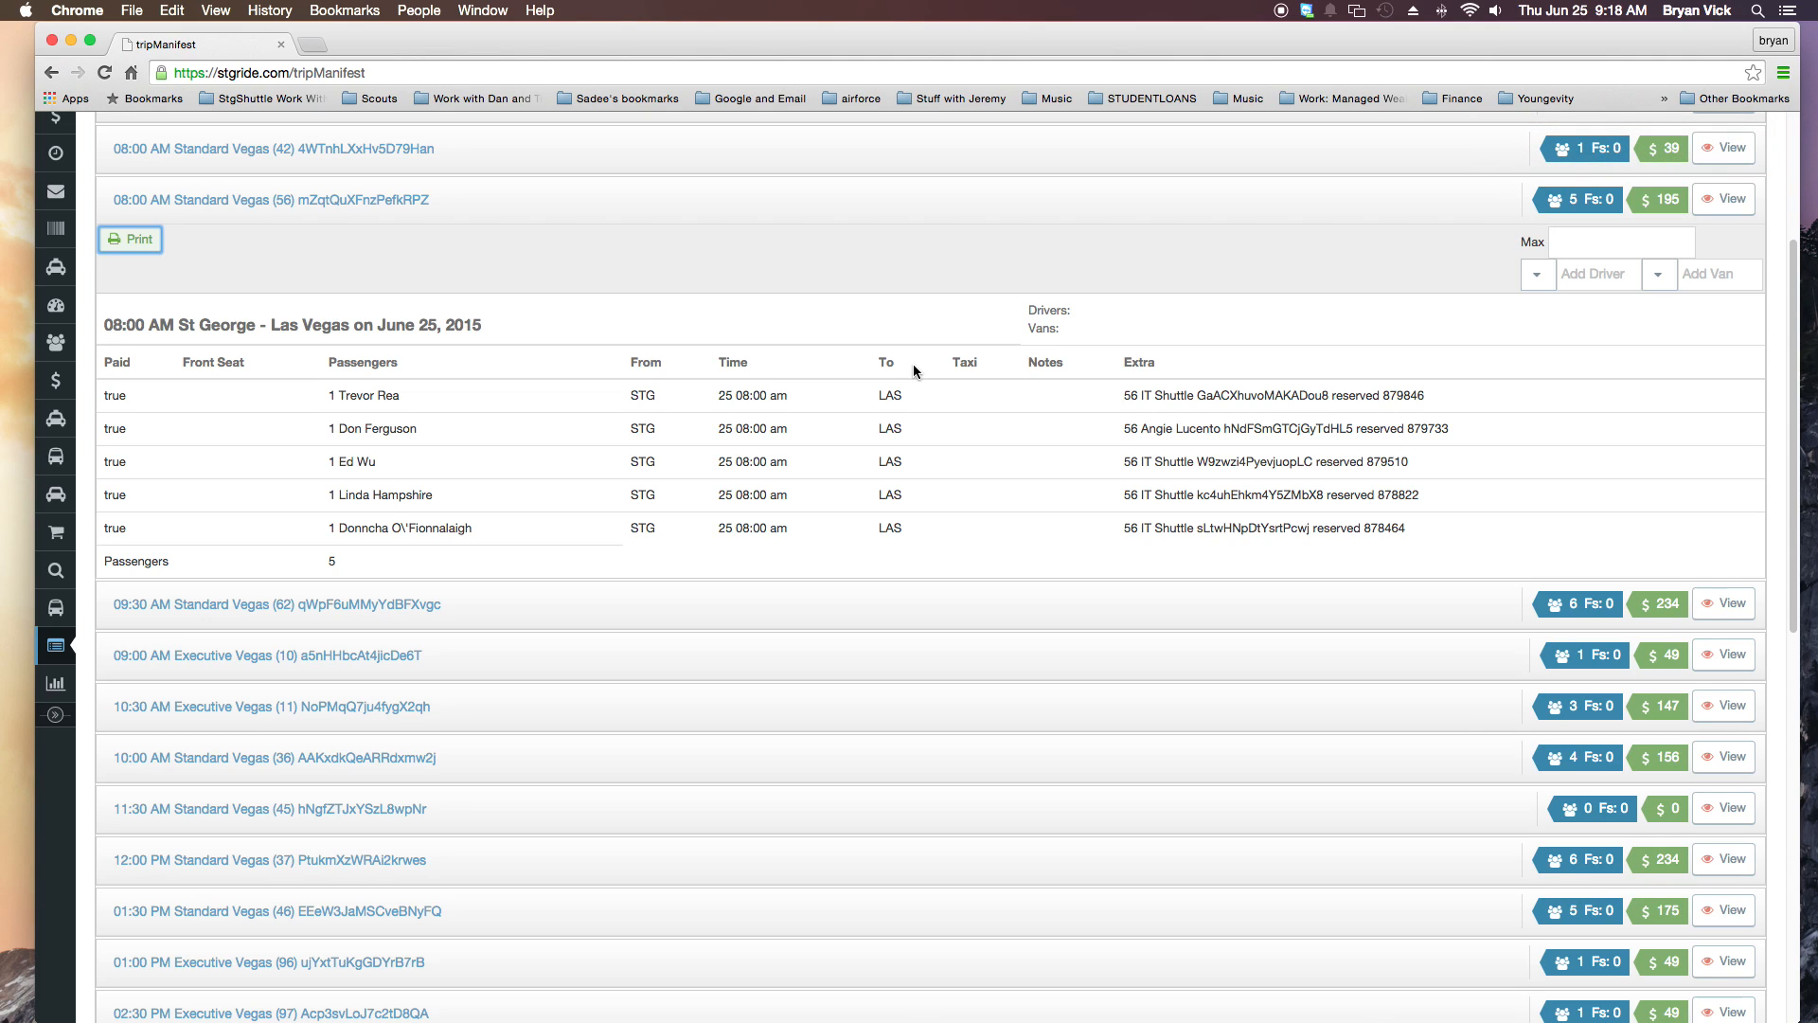
scroll(913, 370, "up", 1)
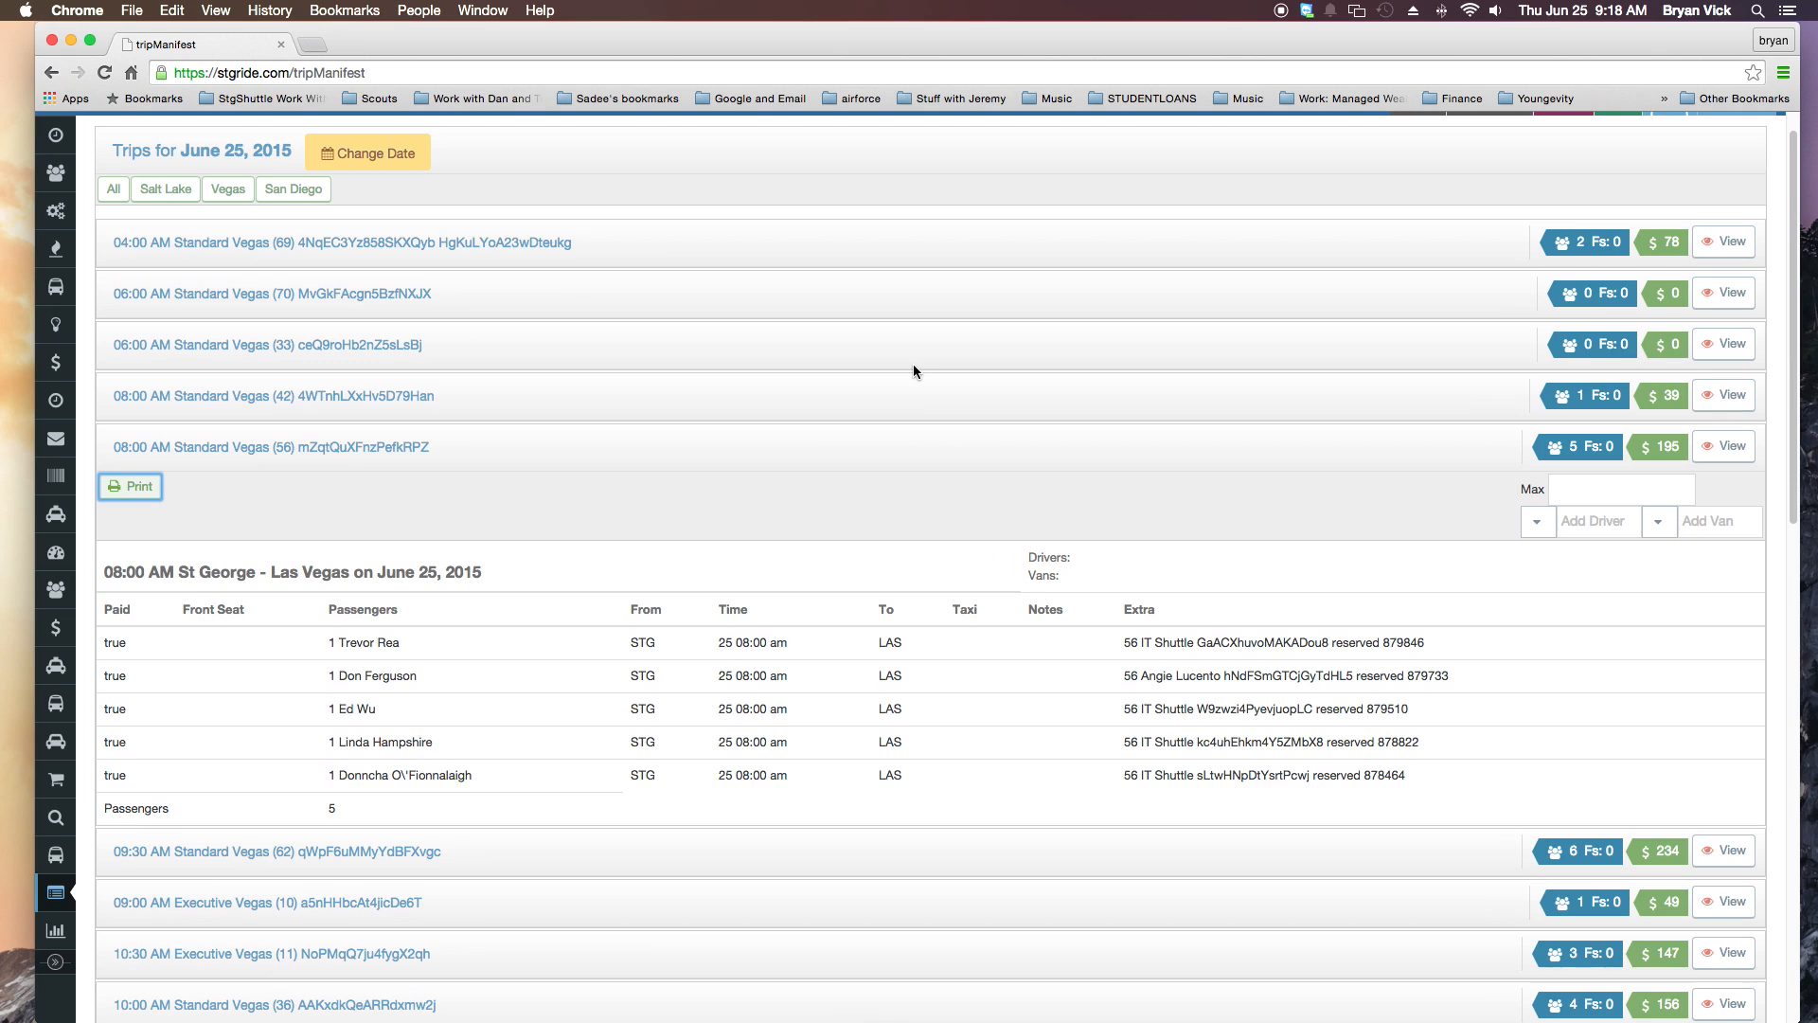
left_click(1724, 447)
scroll(1093, 505, "down", 10)
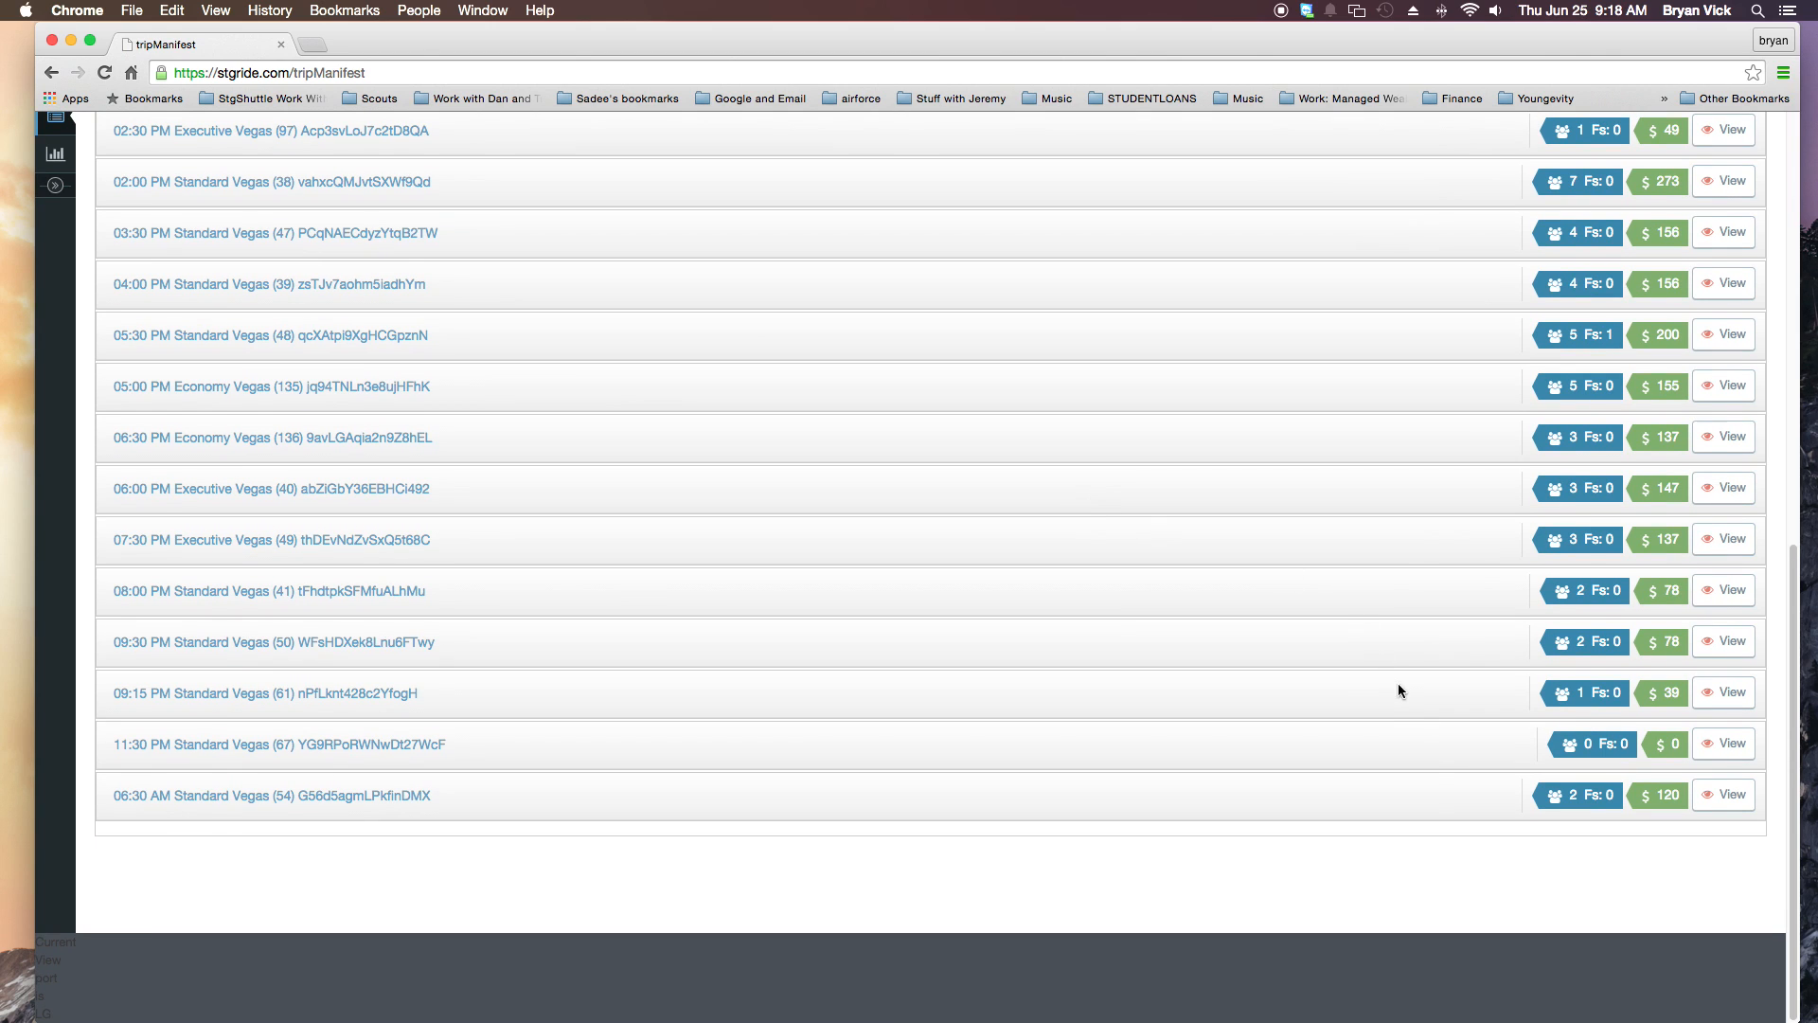
scroll(1344, 696, "up", 10)
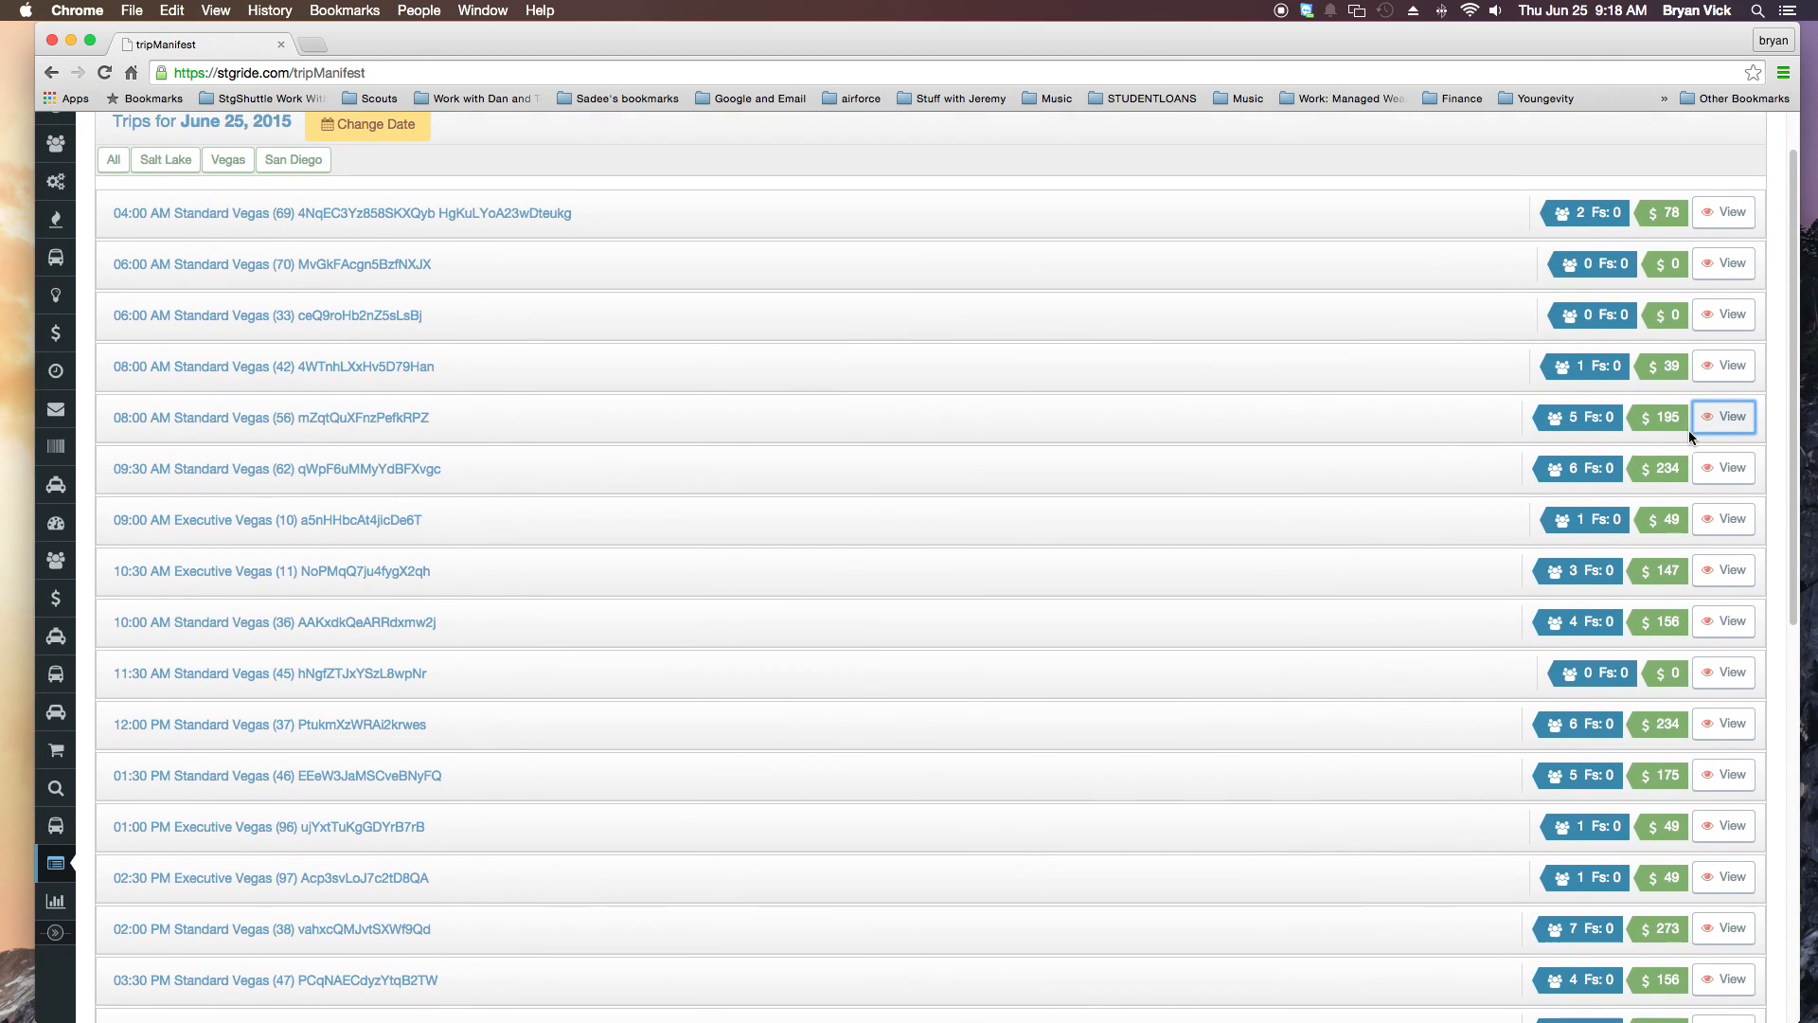
- Compare the 08:00 AM Standard Vegas (56) trip's passenger count with its detailed passenger list, and collapse the details
left_click(1572, 414)
scroll(1572, 415, "up", 1)
double_click(1577, 421)
scroll(1577, 423, "up", 1)
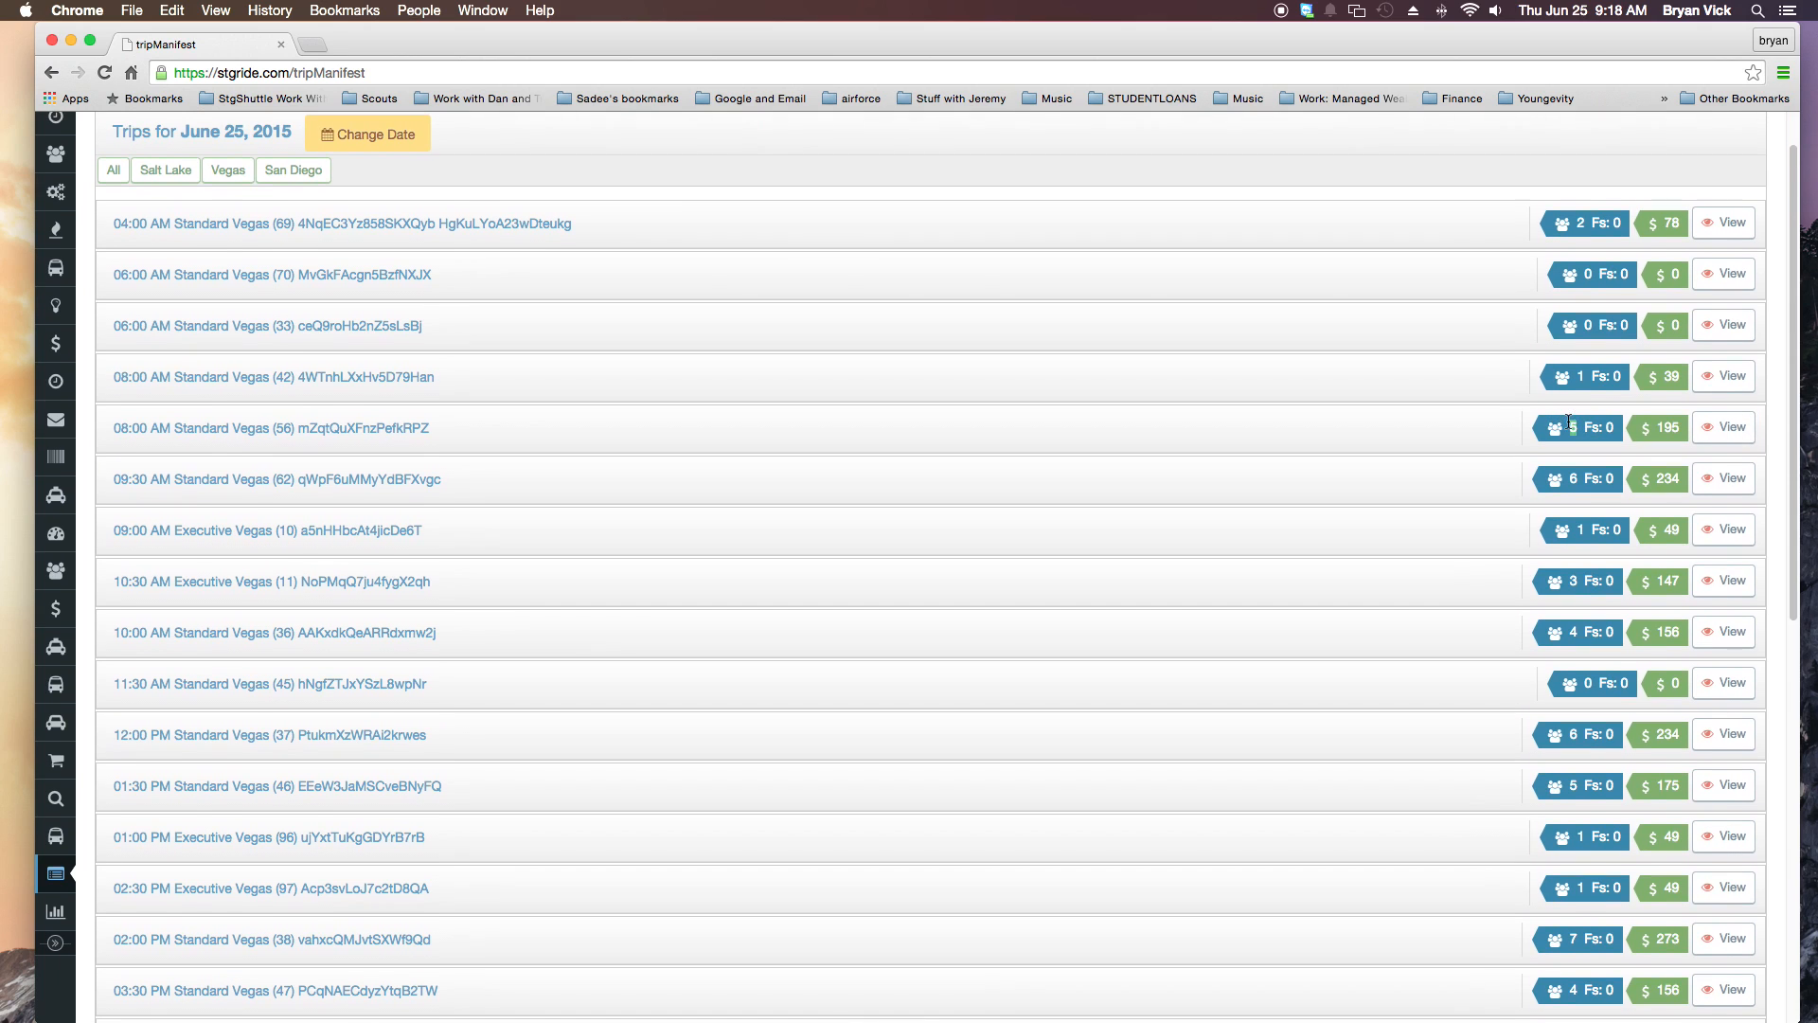
left_click(1732, 427)
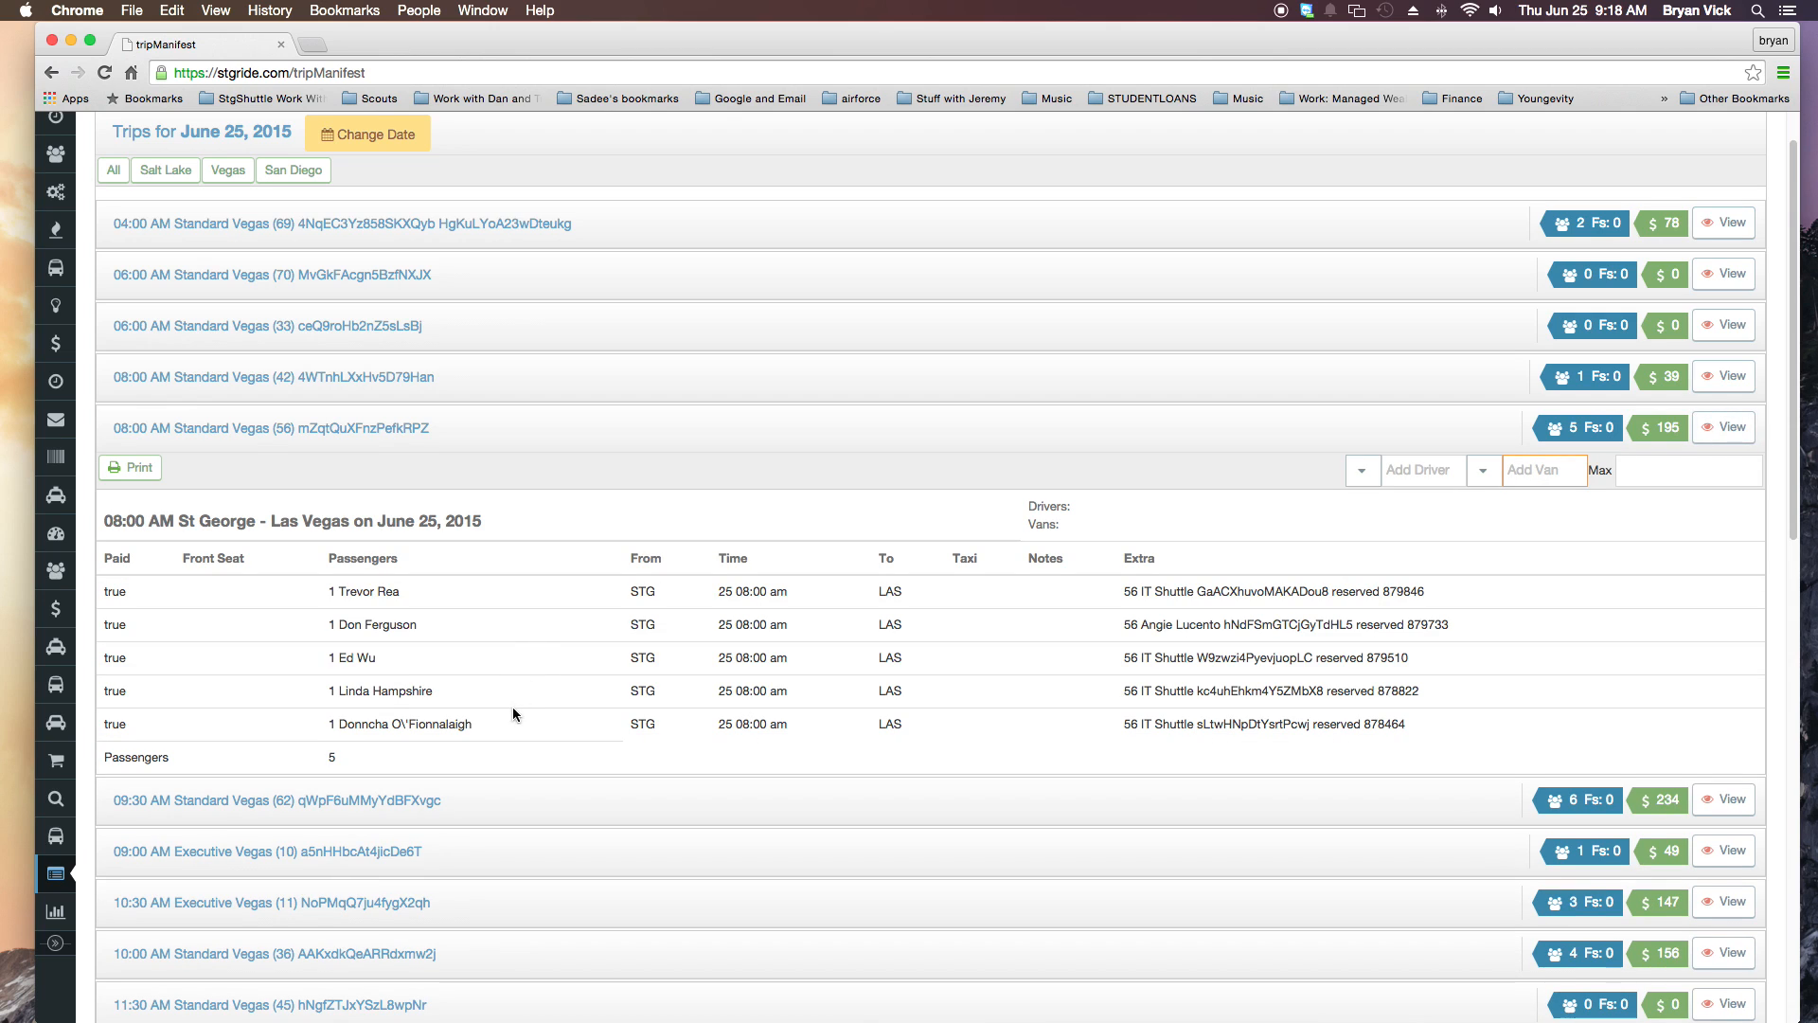
left_click(1724, 427)
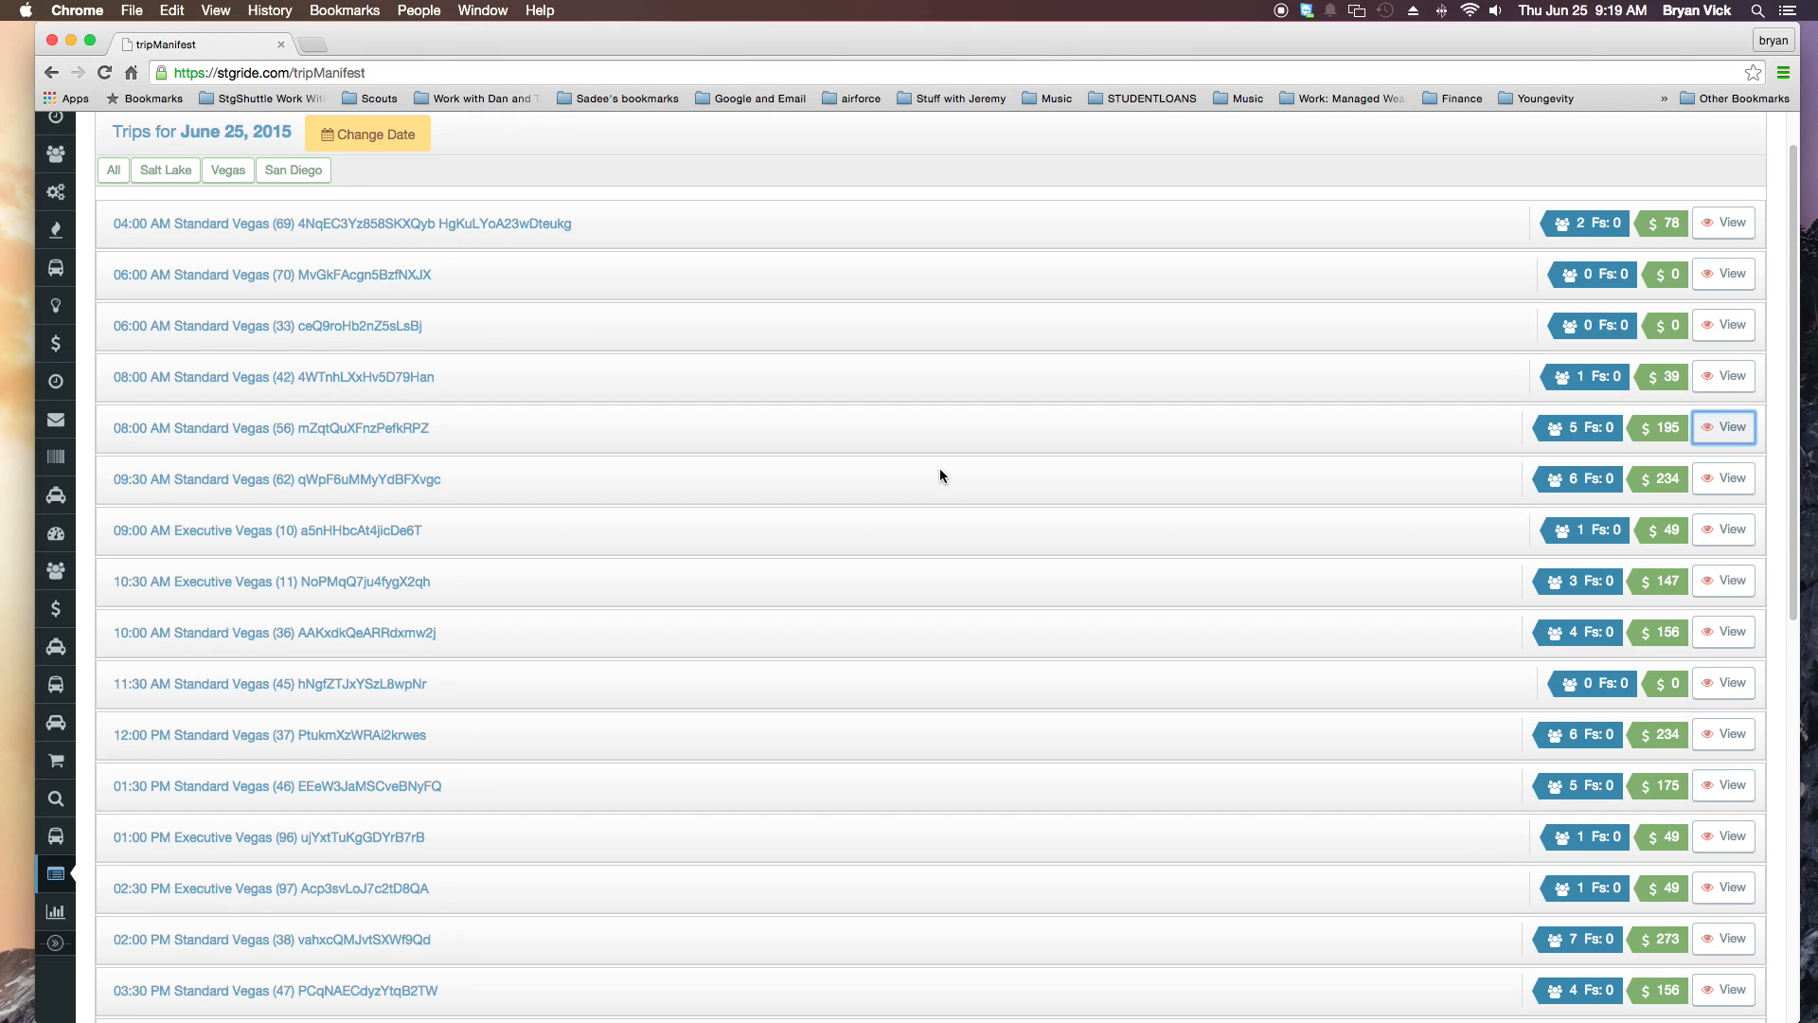
left_click(1702, 439)
left_click(1702, 438)
scroll(1083, 484, "up", 2)
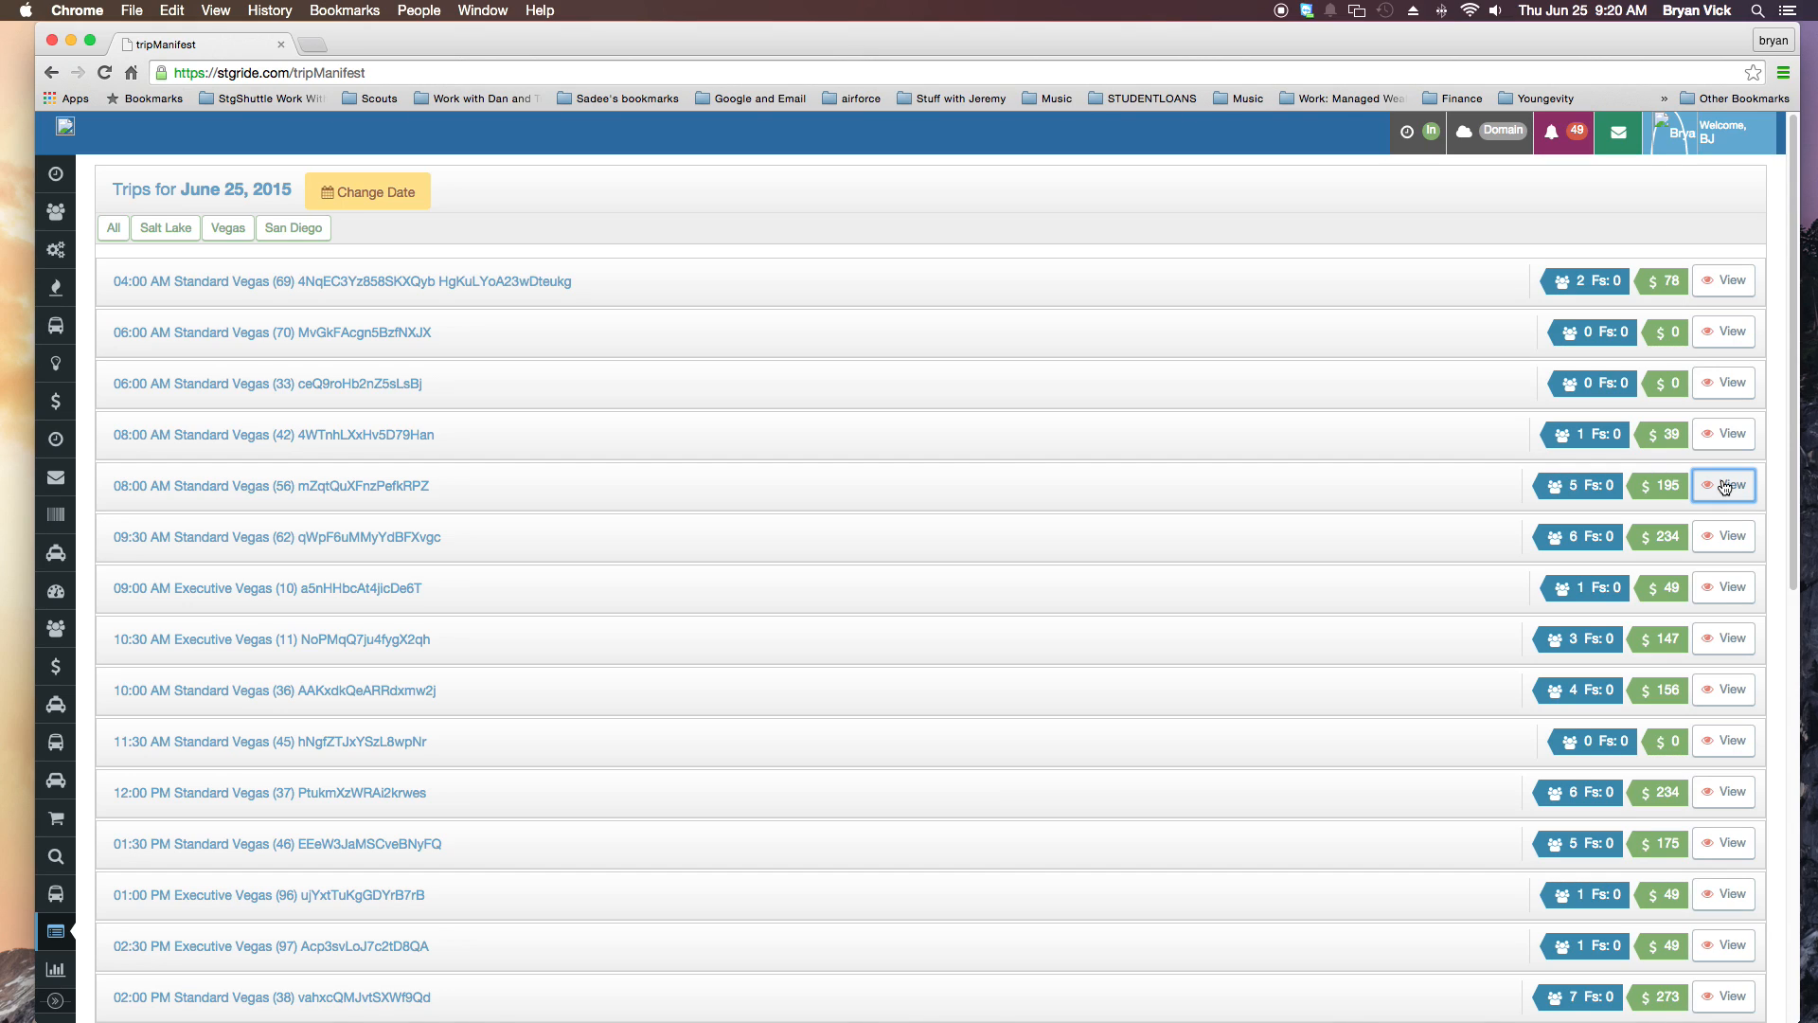
left_click(1424, 496)
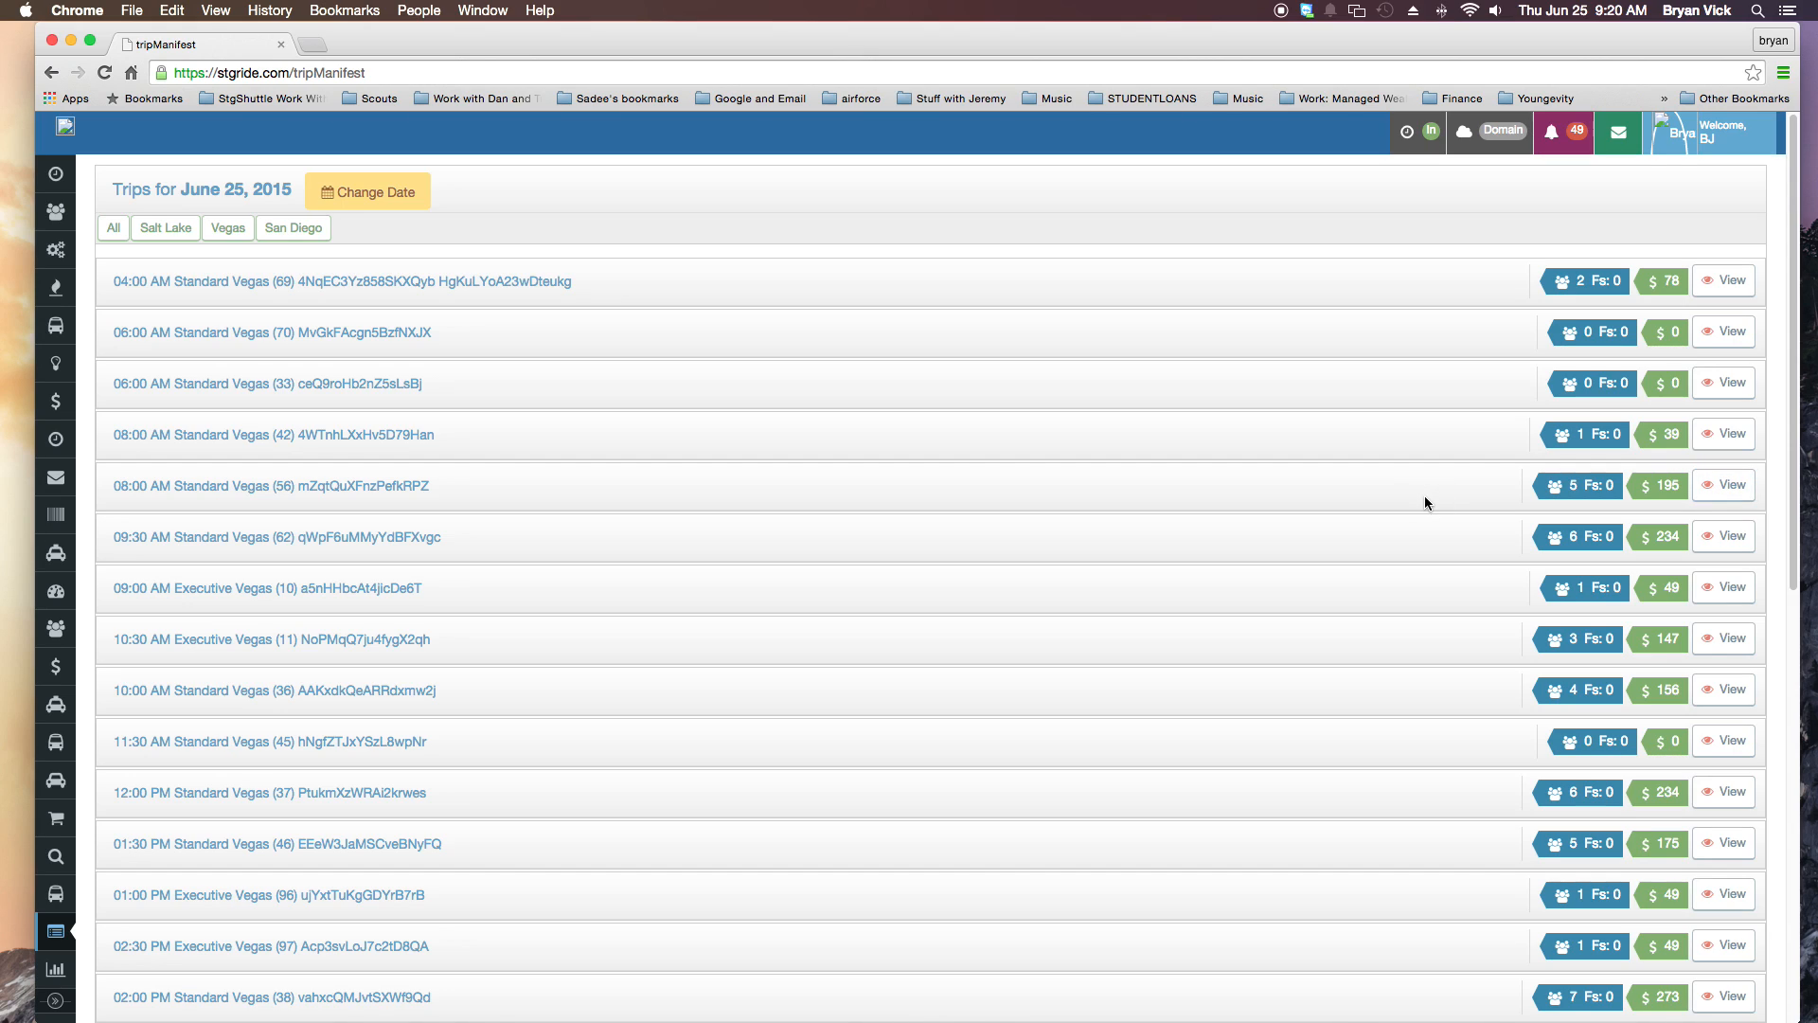